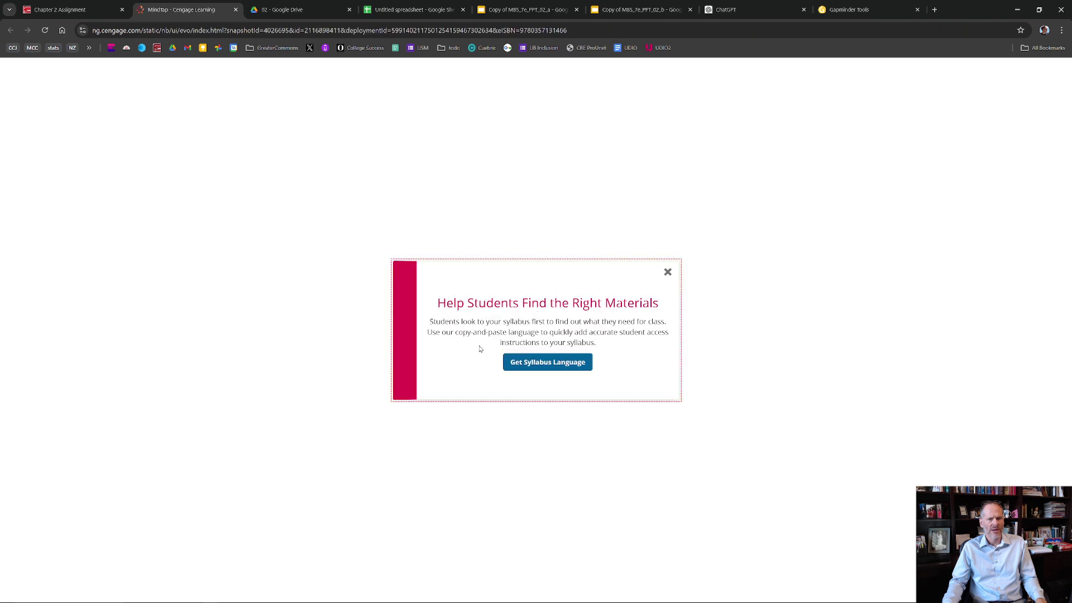
Dismiss the syllabus language notice and start the Chapter 2 Assignment
{"action": "left_click", "coordinate": [668, 273]}
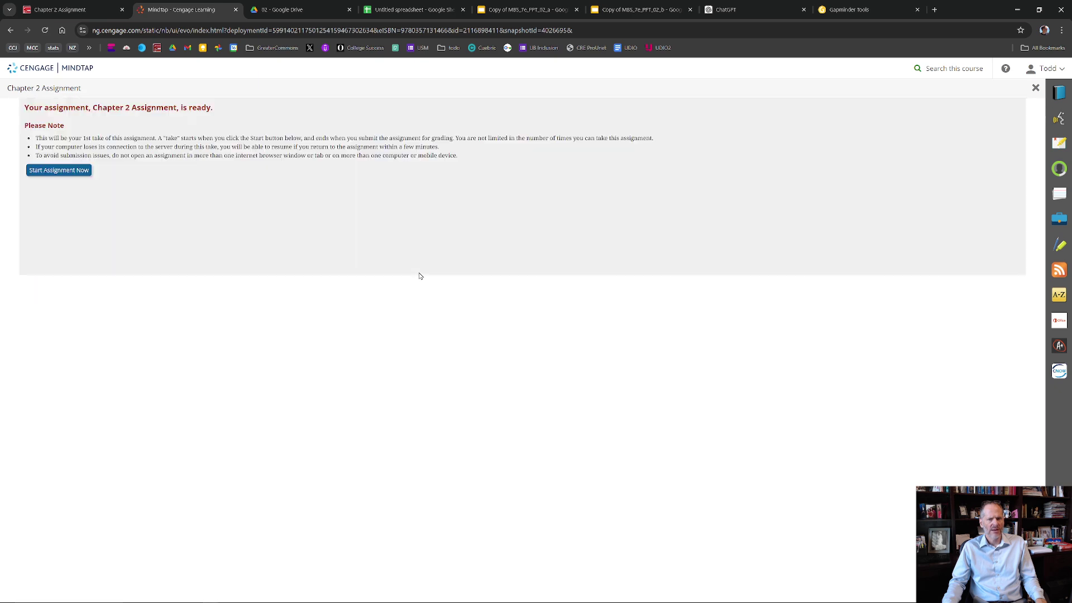
{"action": "left_click", "coordinate": [84, 176]}
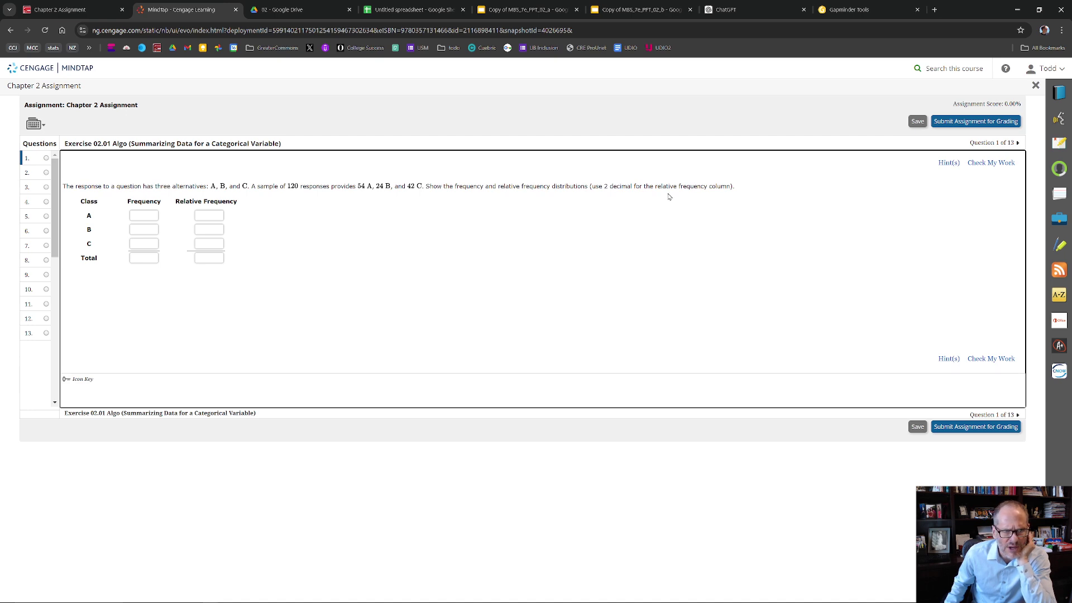
Fill in the Frequency column of question 1 with A 54, B 24, C 42 and Total 110
{"action": "left_click", "coordinate": [150, 215]}
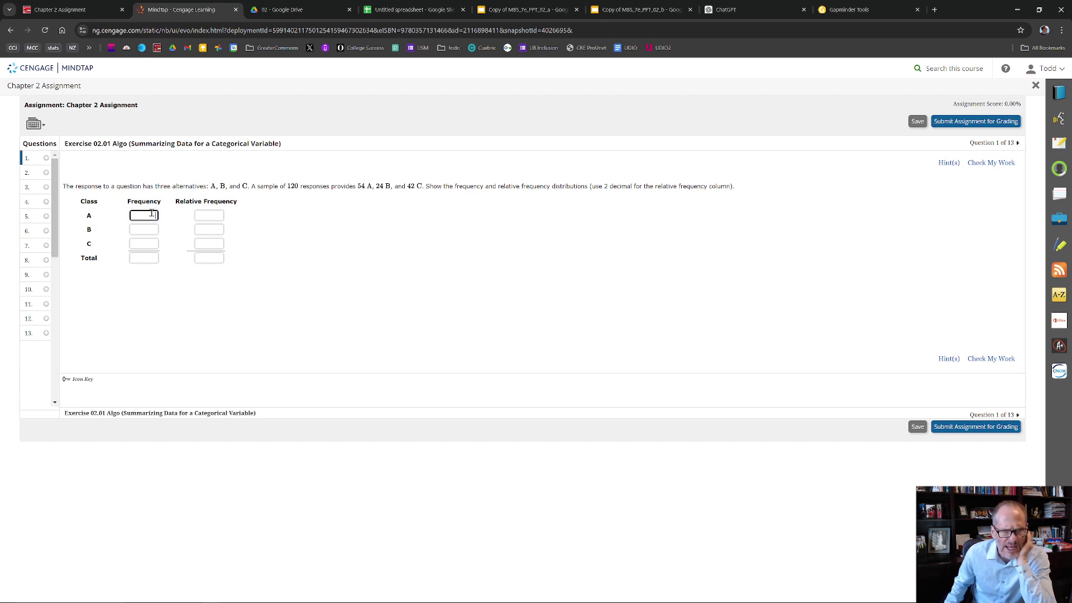
{"action": "type", "text": "54"}
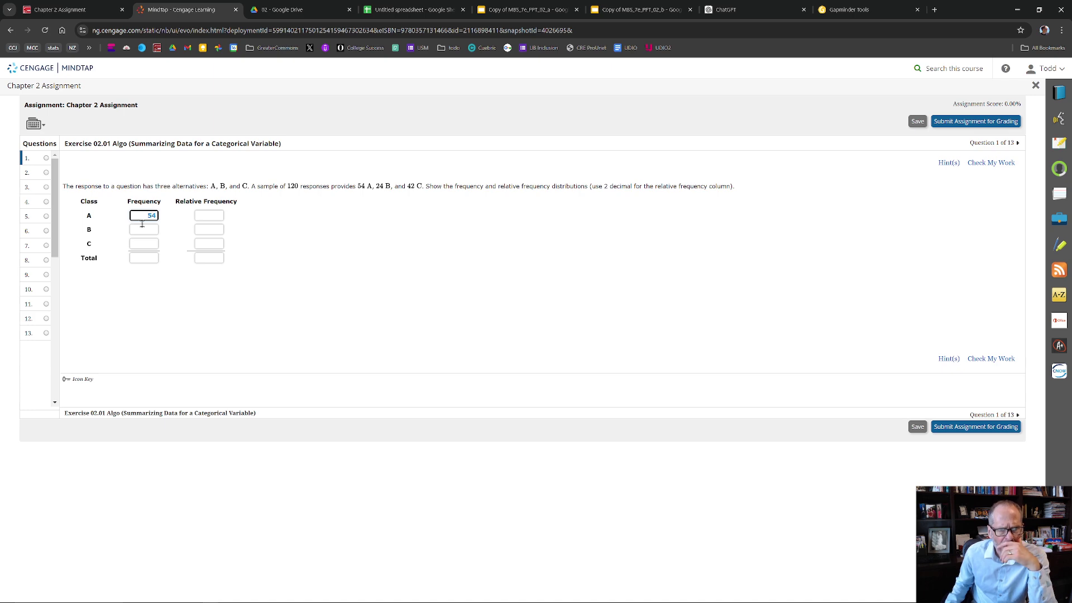
{"action": "left_click", "coordinate": [139, 231]}
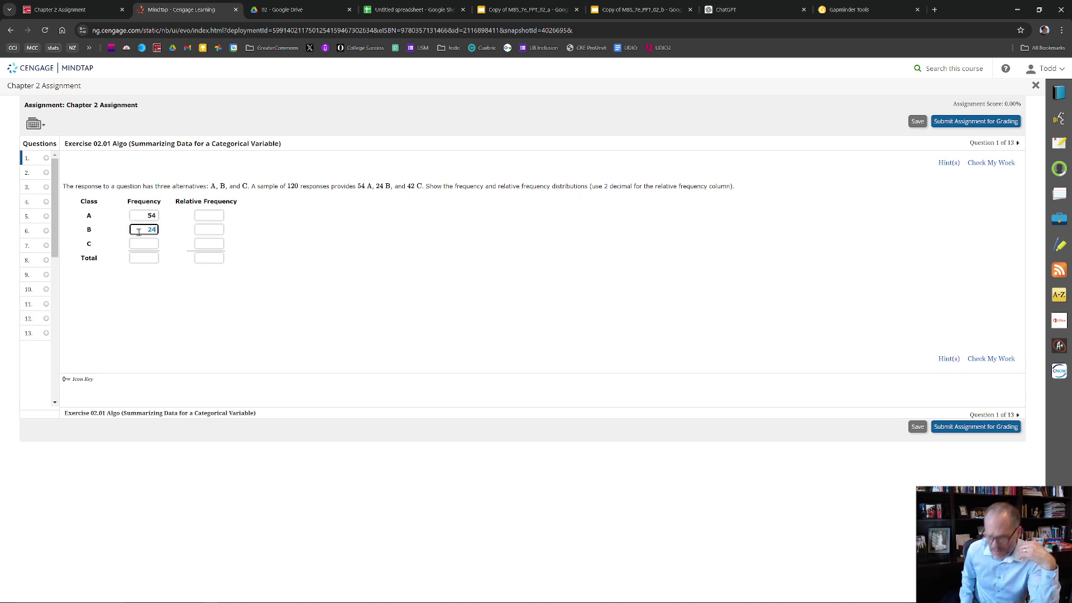
{"action": "left_click", "coordinate": [139, 243]}
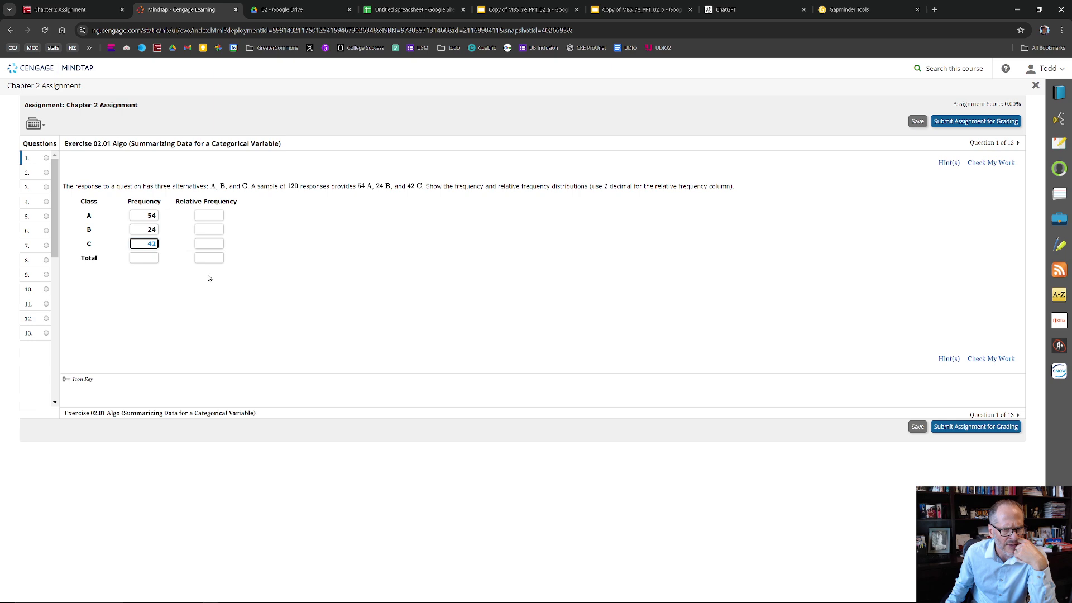
{"action": "left_click", "coordinate": [144, 259]}
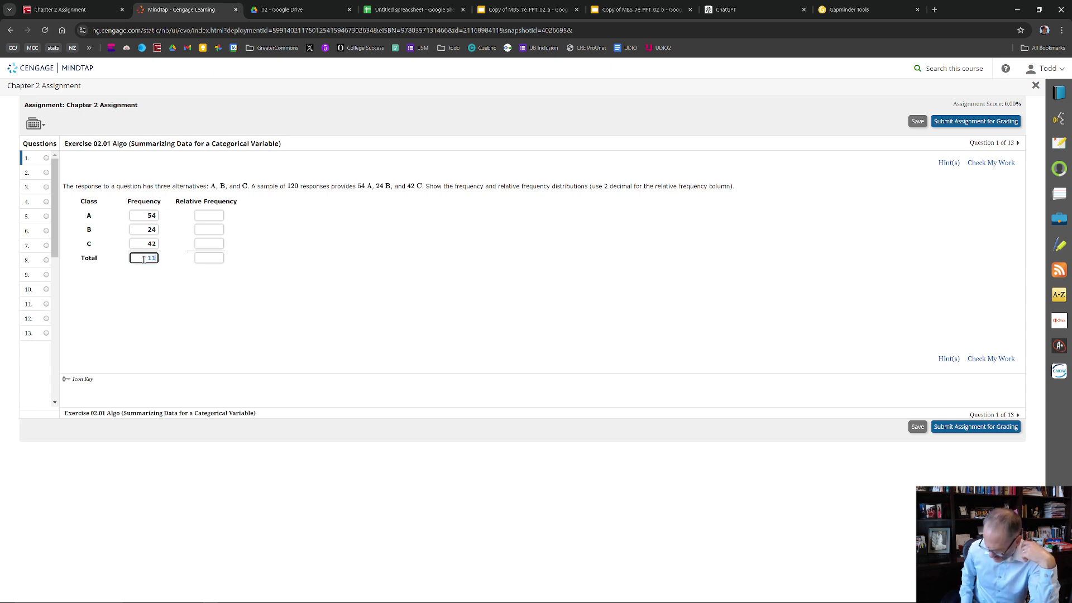
{"action": "left_click", "coordinate": [204, 214]}
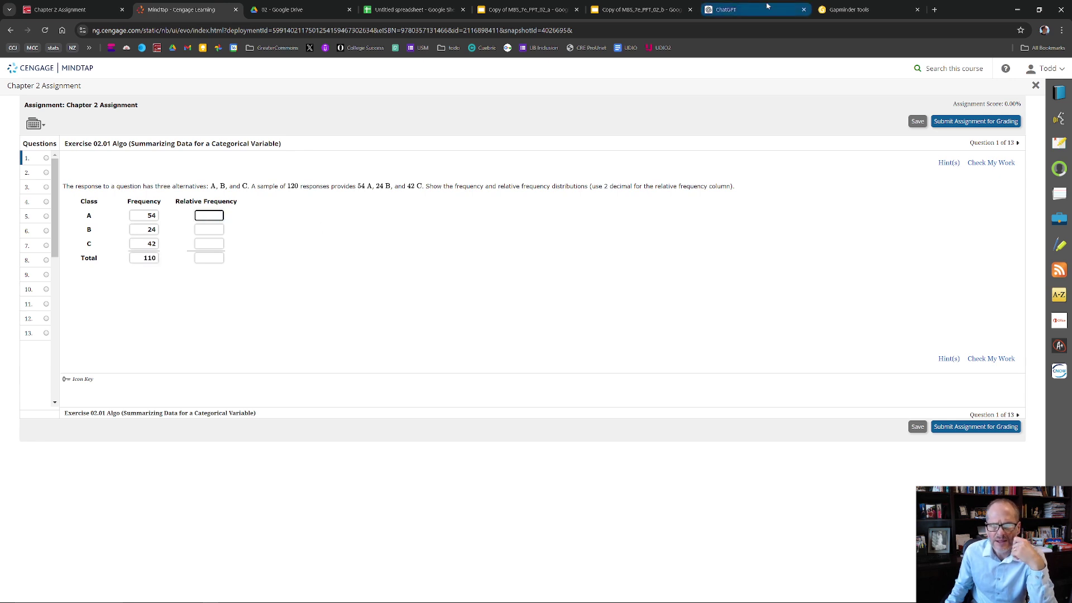
Copy the question's frequency table and paste it into a new sheet of the Google Sheets spreadsheet, starting at A1
{"action": "left_click_drag", "start_coordinate": [158, 259], "coordinate": [81, 207]}
{"action": "key", "text": "ctrl+c"}
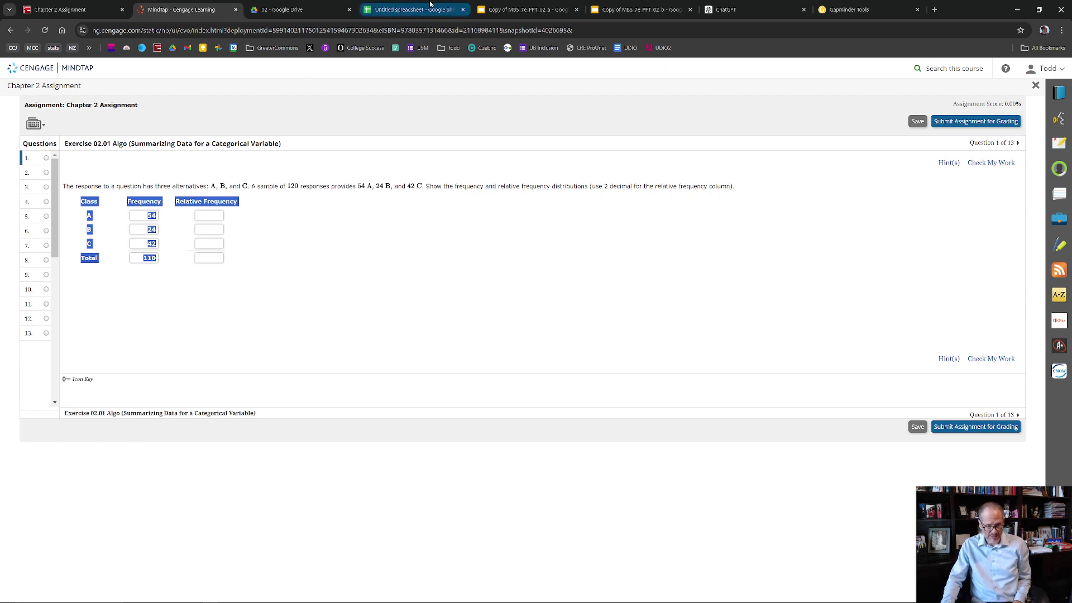
{"action": "left_click", "coordinate": [413, 9]}
{"action": "left_click", "coordinate": [26, 595]}
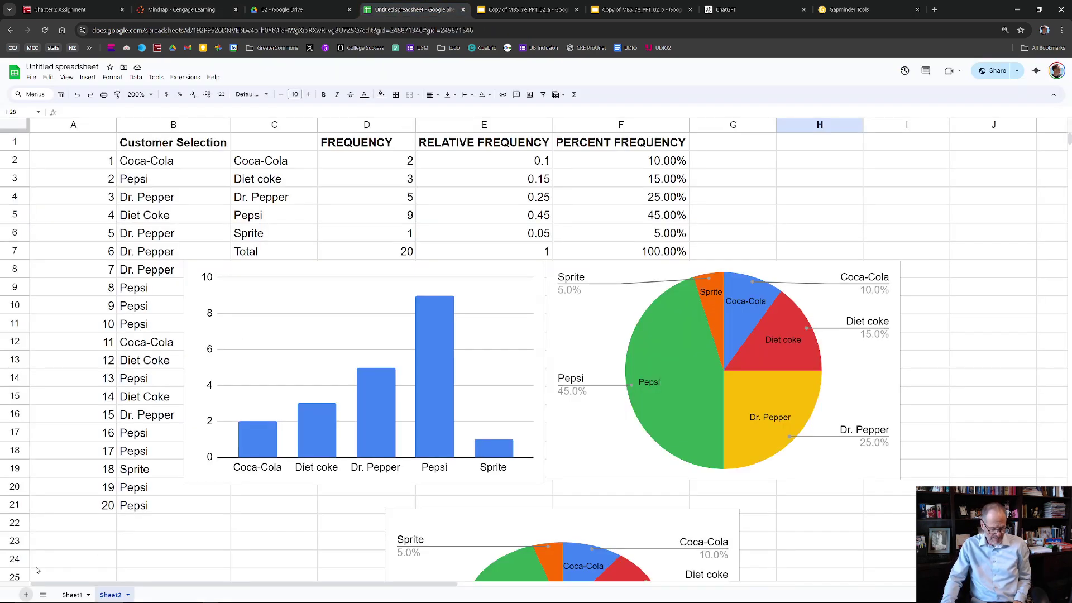
{"action": "key", "text": "ctrl+v"}
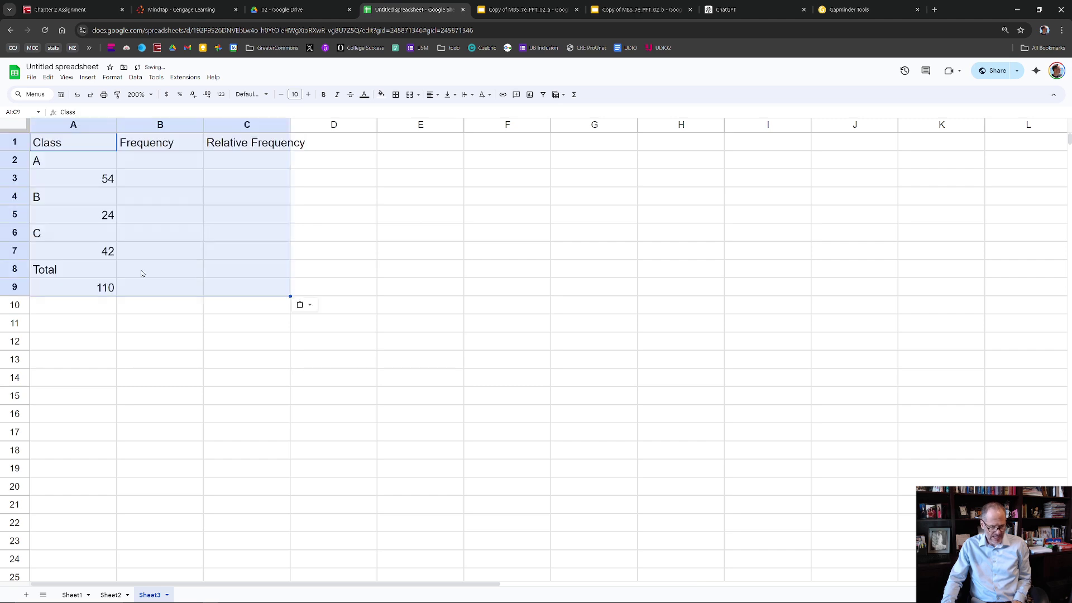
Move the values 54, 24 and 42 into the Frequency column beside classes A, B and C
{"action": "left_click", "coordinate": [142, 273]}
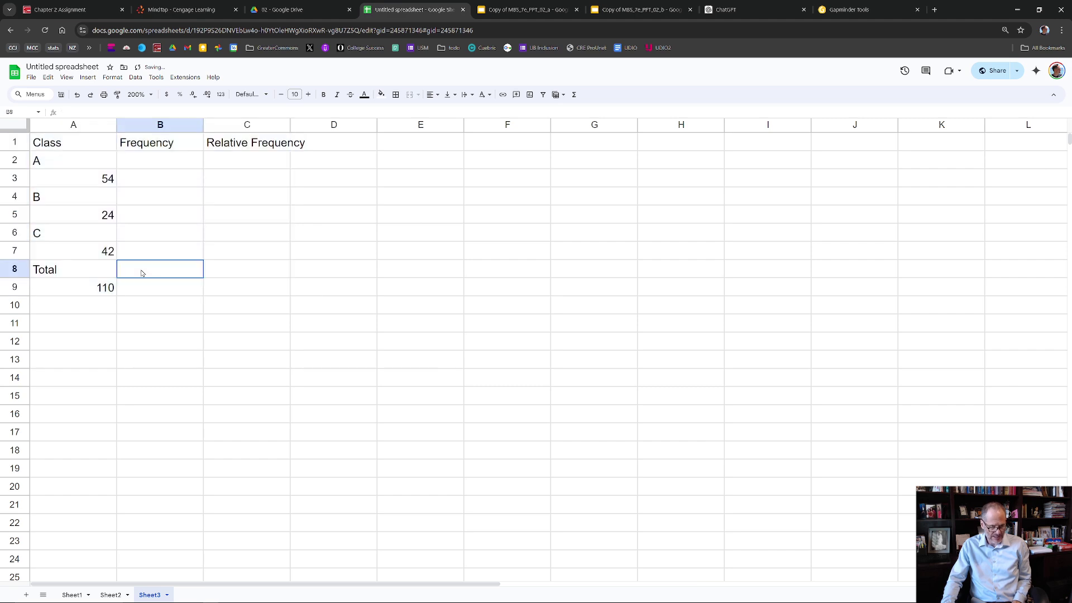
{"action": "left_click", "coordinate": [106, 180]}
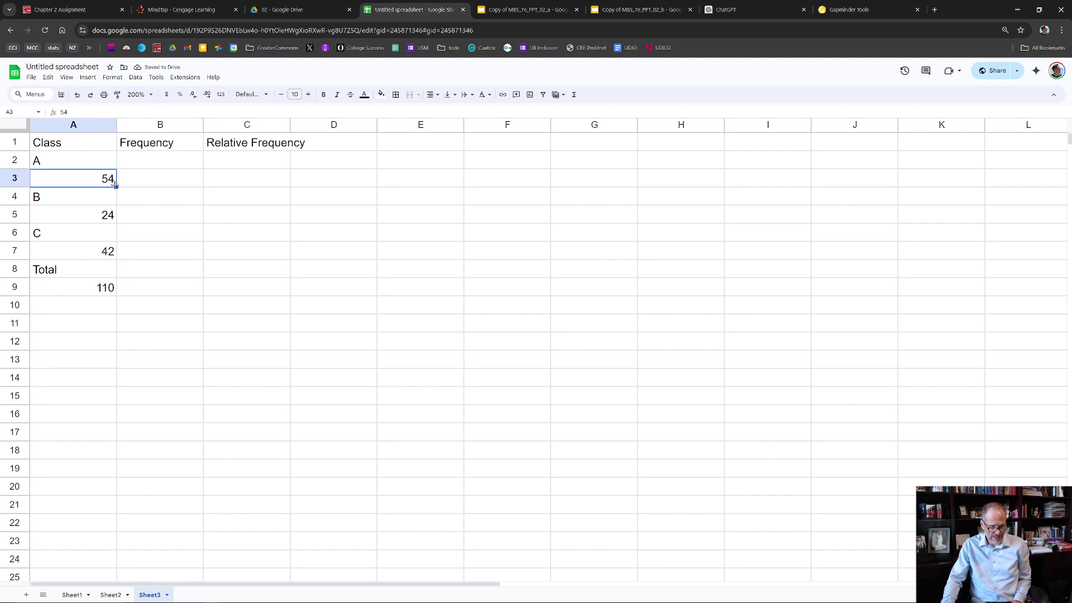
{"action": "left_click_drag", "start_coordinate": [116, 180], "coordinate": [117, 165]}
{"action": "left_click", "coordinate": [116, 208]}
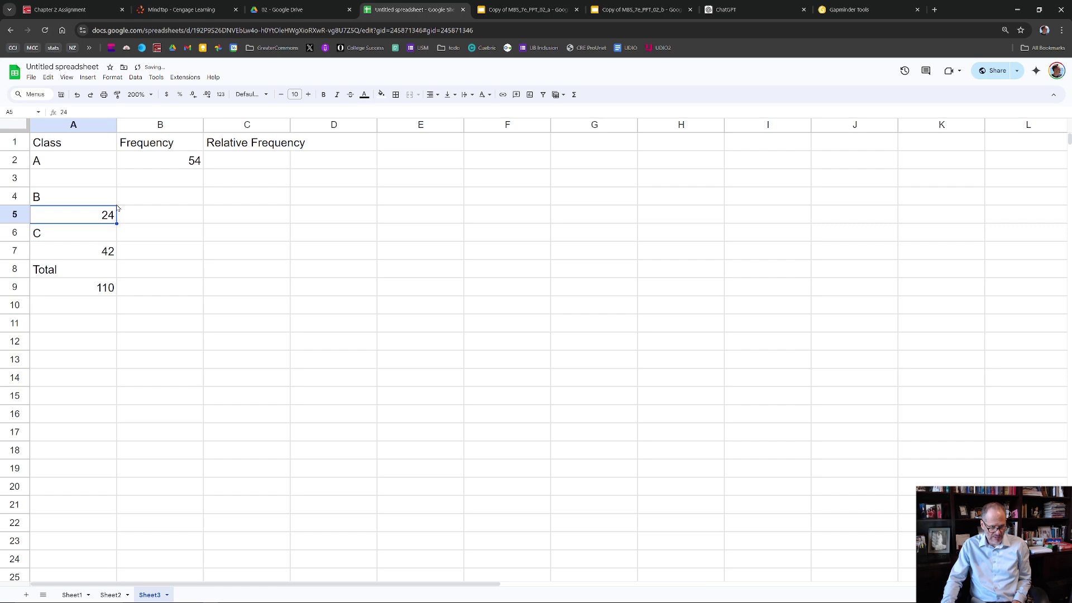
{"action": "left_click_drag", "start_coordinate": [117, 207], "coordinate": [163, 194]}
{"action": "left_click", "coordinate": [110, 251]}
{"action": "left_click_drag", "start_coordinate": [111, 251], "coordinate": [162, 236]}
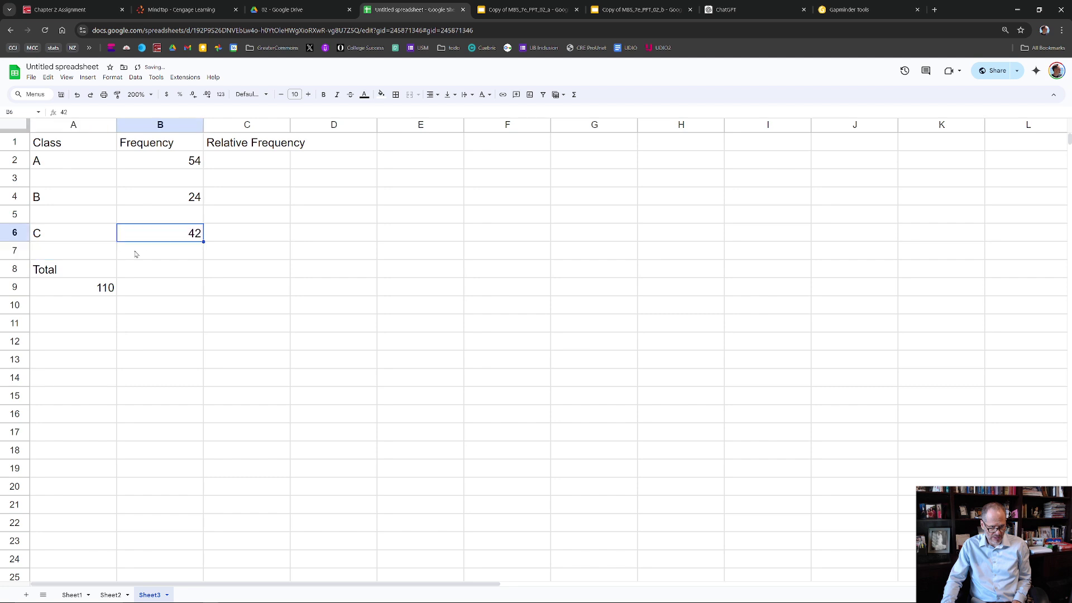
Delete the empty rows 3, 5 and 7 and clear the stray 110 below the Total label
{"action": "left_click", "coordinate": [109, 288]}
{"action": "left_click", "coordinate": [25, 252]}
{"action": "left_click", "coordinate": [17, 218], "text": "ctrl"}
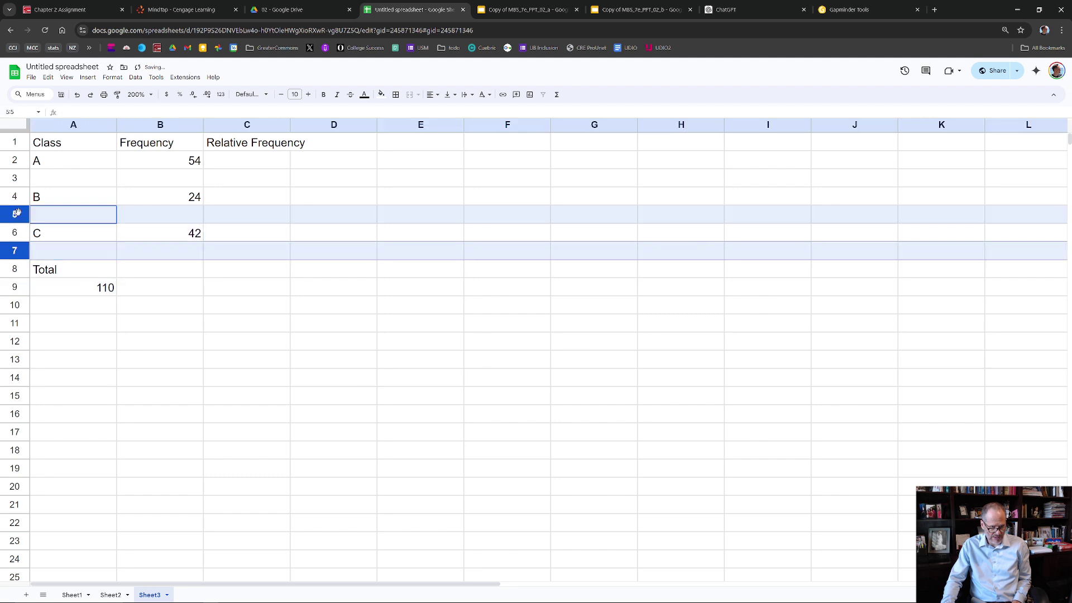
{"action": "left_click", "coordinate": [21, 178], "text": "ctrl"}
{"action": "right_click", "coordinate": [21, 178]}
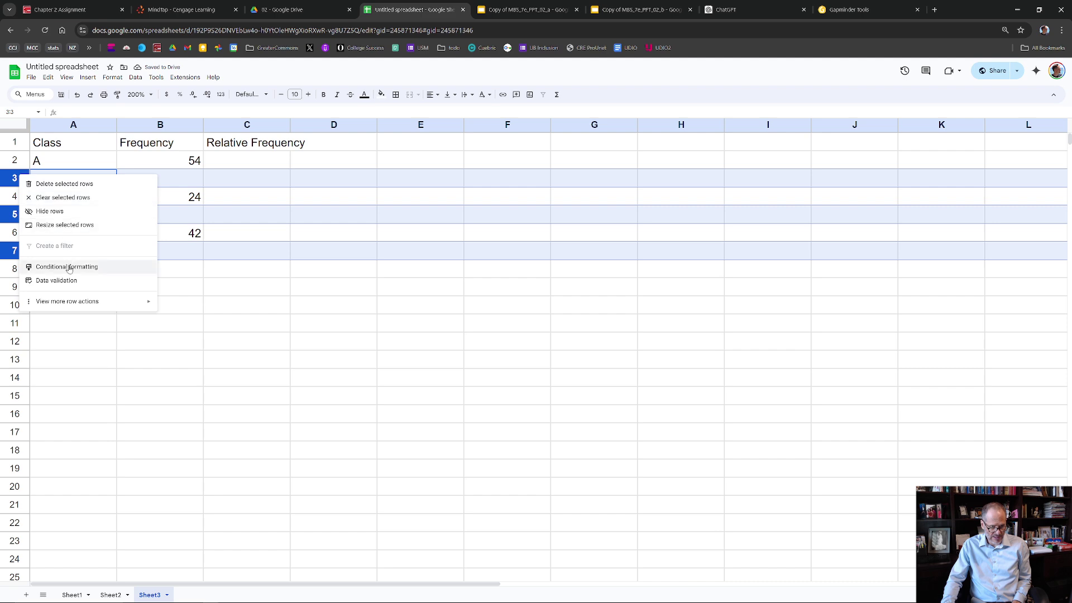
{"action": "left_click", "coordinate": [90, 186]}
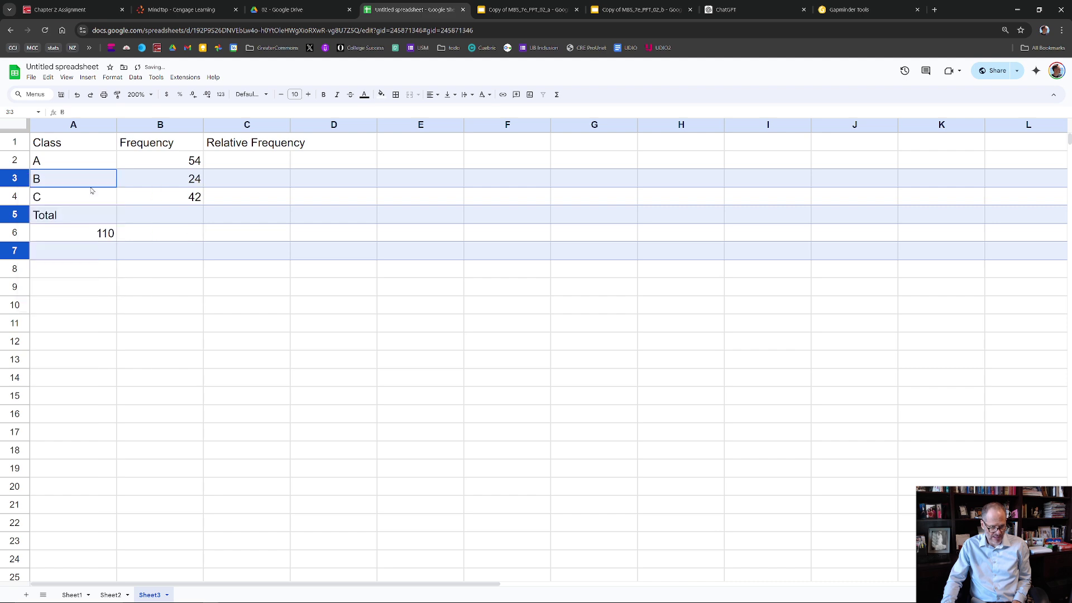
{"action": "left_click", "coordinate": [100, 239]}
{"action": "key", "text": "Delete"}
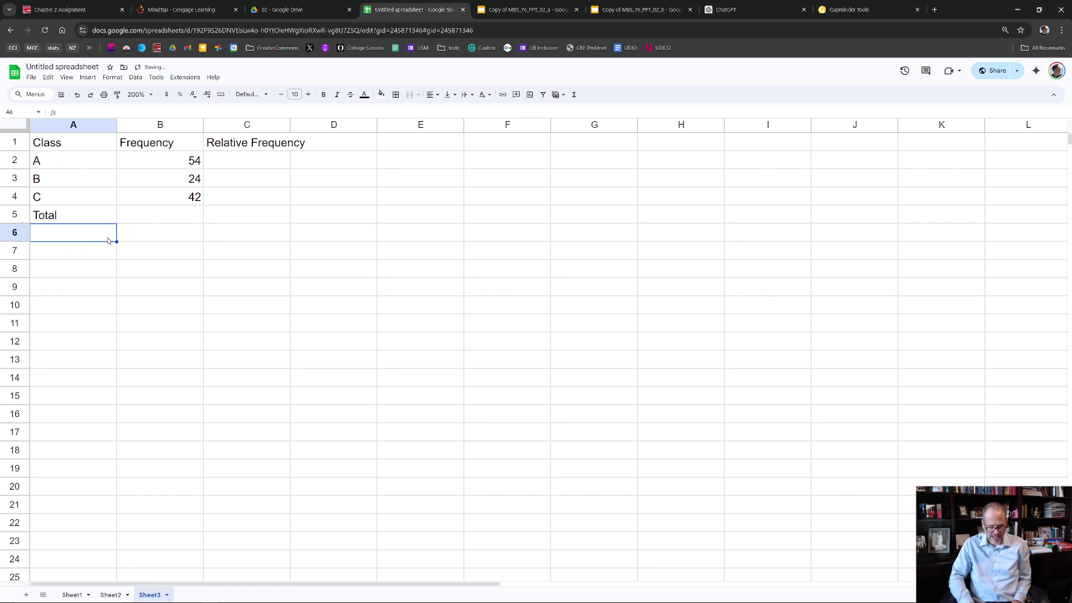
Total the class frequencies in B5 with the formula =SUM(B2:B4)
{"action": "left_click", "coordinate": [131, 220]}
{"action": "left_click", "coordinate": [574, 94]}
{"action": "left_click", "coordinate": [589, 114]}
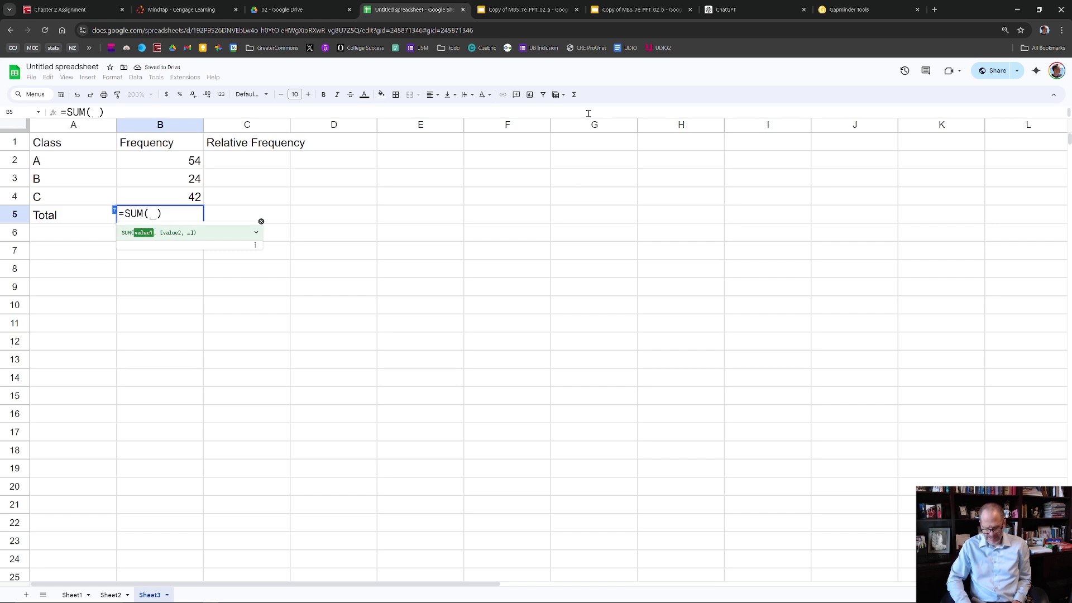
{"action": "key", "text": "Return"}
{"action": "left_click", "coordinate": [173, 217]}
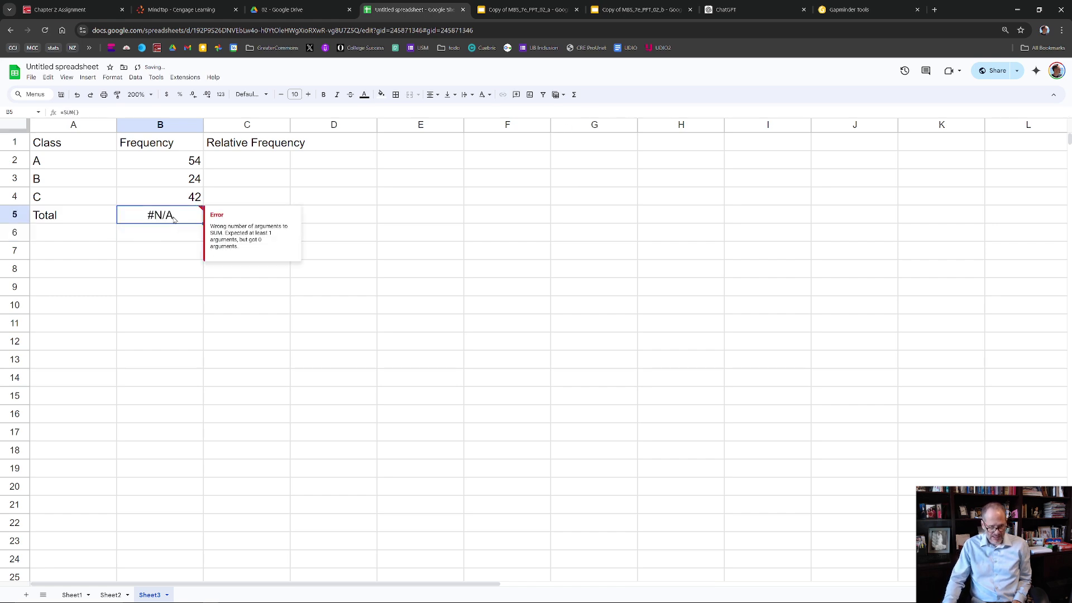
{"action": "double_click", "coordinate": [173, 217]}
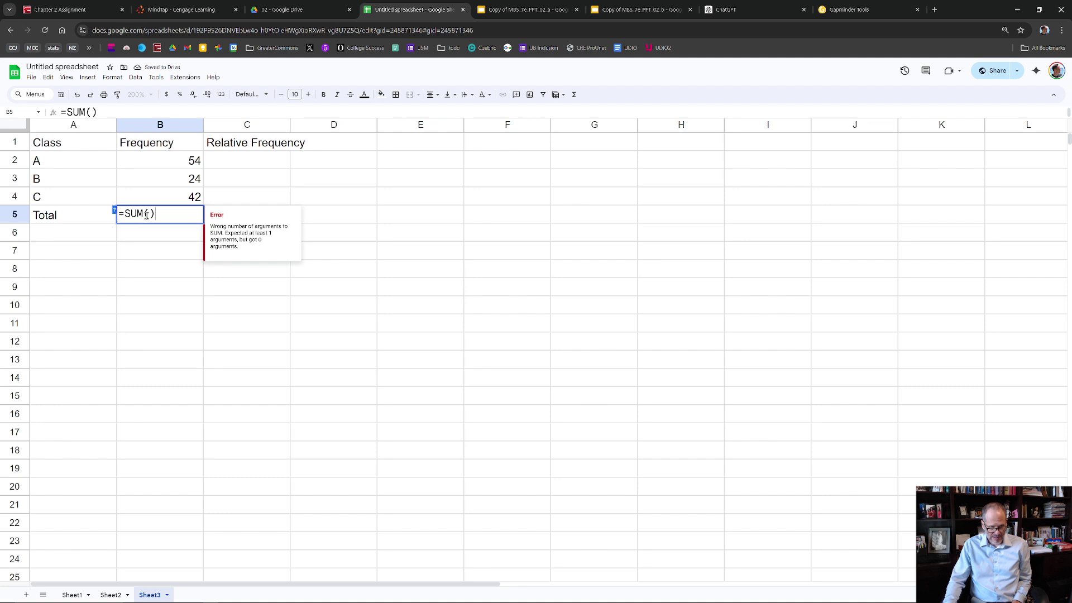
{"action": "left_click_drag", "start_coordinate": [174, 166], "coordinate": [171, 199]}
{"action": "key", "text": "Return"}
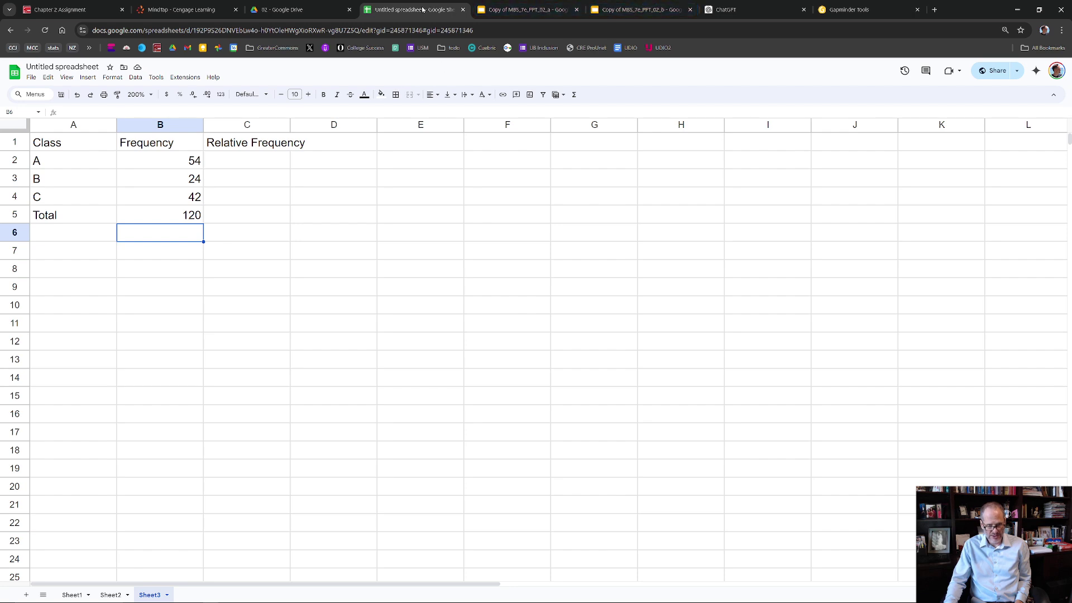
Close the two MBS_7e_PPT_02 slide decks and the Gapminder Tools page in the browser
{"action": "left_click", "coordinate": [619, 6]}
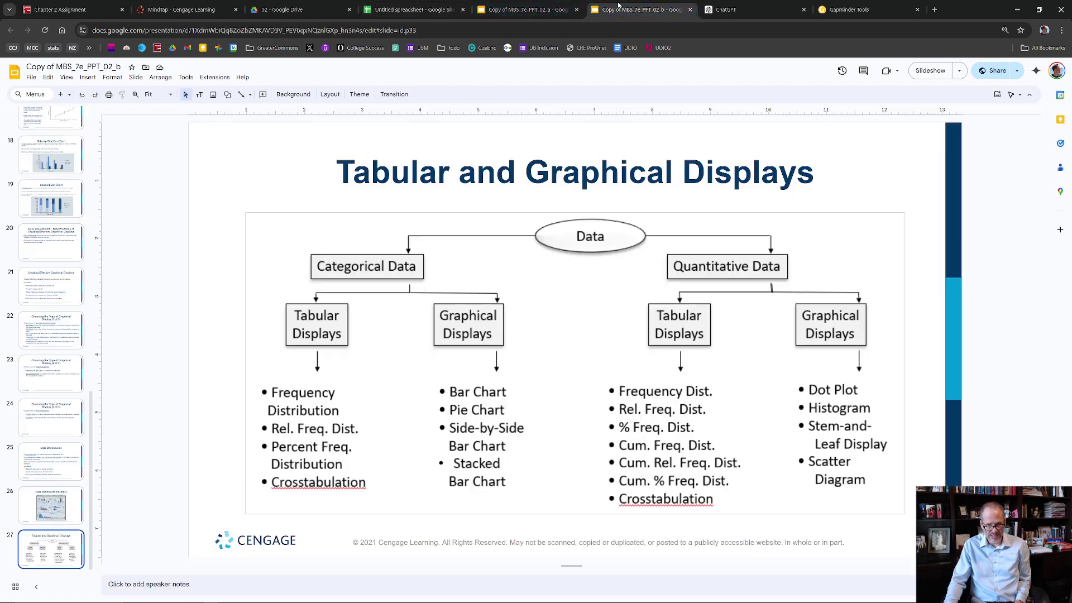
{"action": "left_click", "coordinate": [574, 9]}
{"action": "left_click", "coordinate": [577, 10]}
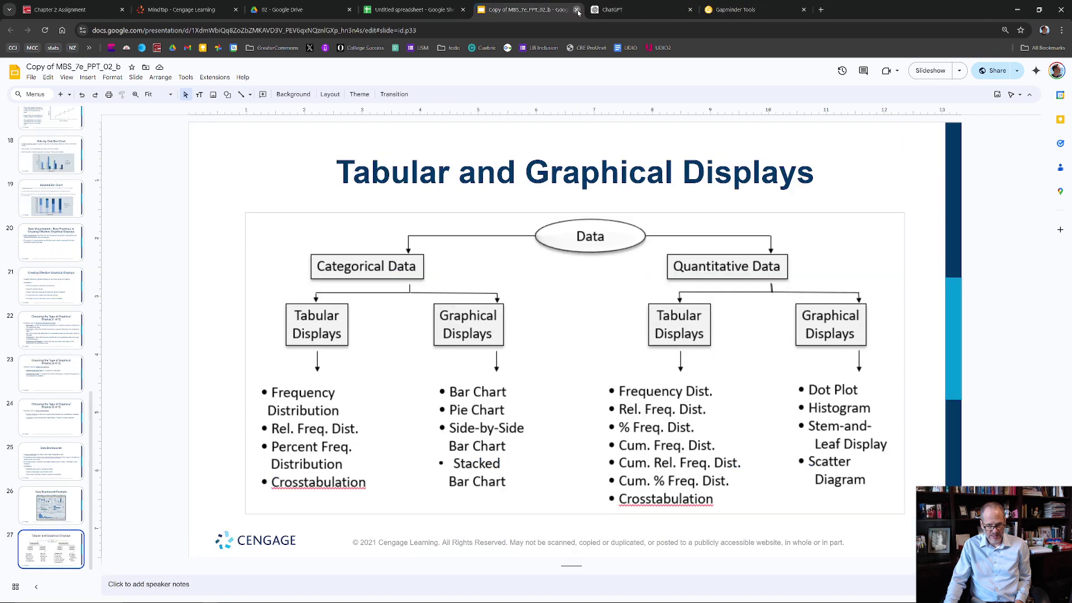
{"action": "left_click", "coordinate": [577, 9]}
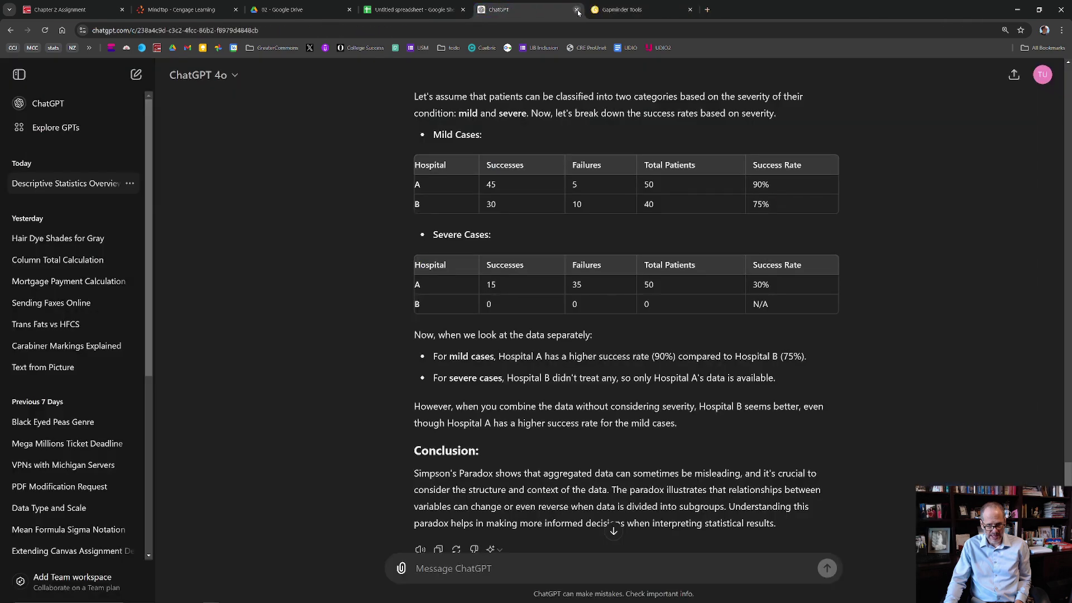
{"action": "left_click", "coordinate": [689, 10]}
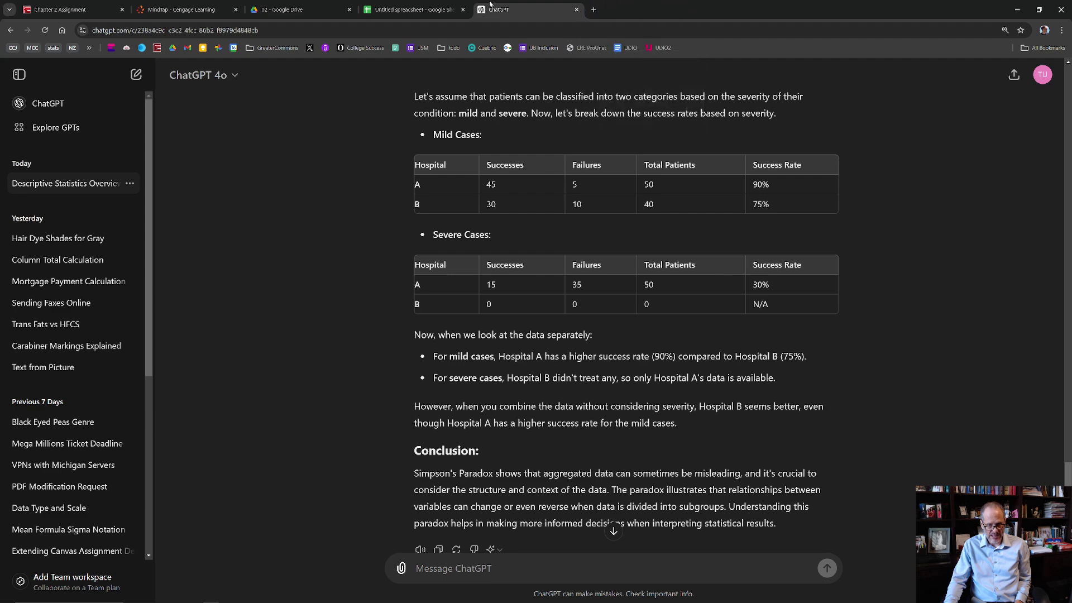
Switch back to the MindTap assignment and correct the total frequency to 120
{"action": "left_click", "coordinate": [208, 10]}
{"action": "left_click", "coordinate": [150, 258]}
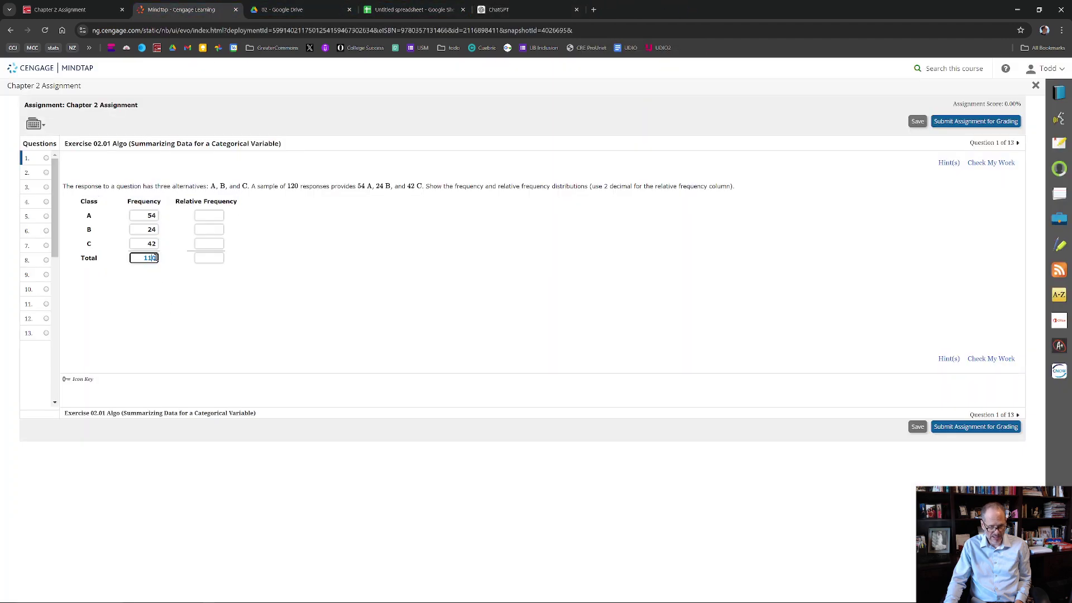
{"action": "key", "text": "Tab"}
In the Google Sheets spreadsheet, calculate class A's relative frequency in C2 with the formula =B2/$B$5
{"action": "left_click", "coordinate": [413, 10]}
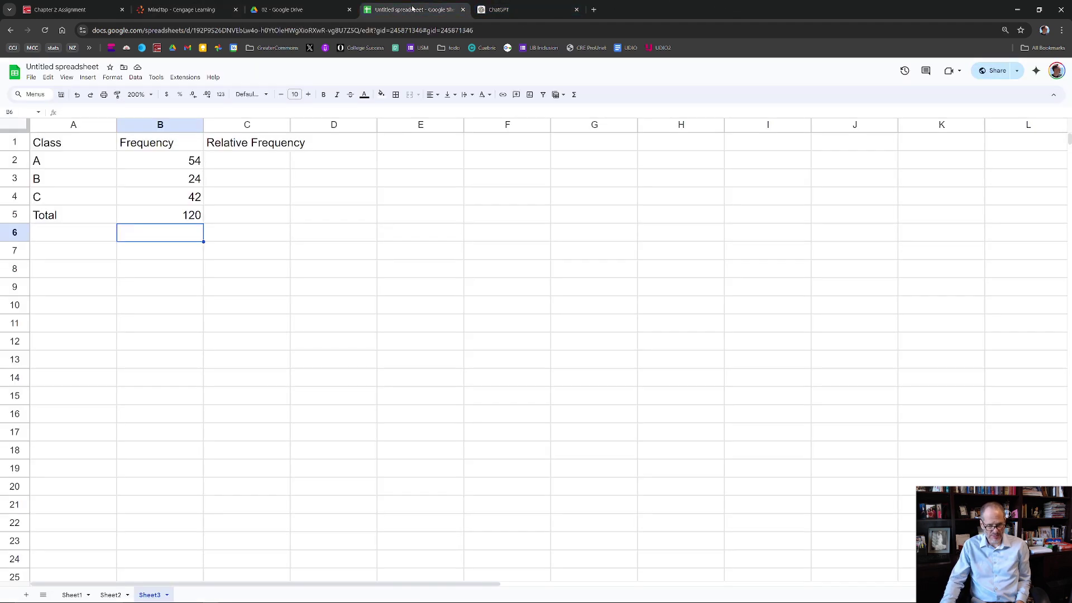
{"action": "left_click", "coordinate": [251, 163]}
{"action": "type", "text": "="}
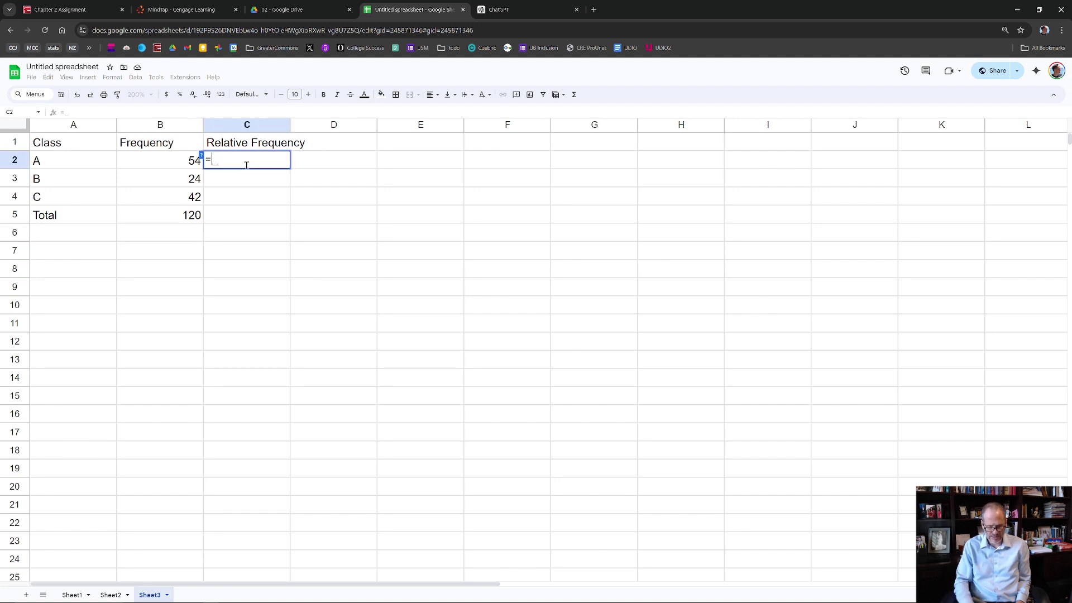
{"action": "left_click", "coordinate": [187, 163]}
{"action": "type", "text": "/"}
{"action": "left_click", "coordinate": [176, 214]}
{"action": "key", "text": "F4"}
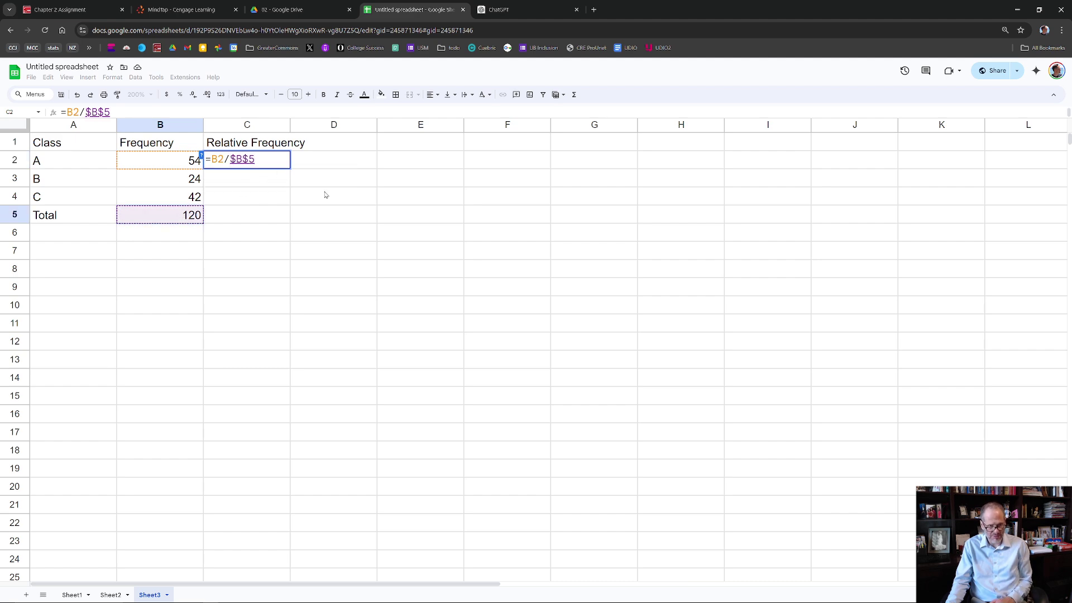
{"action": "key", "text": "Return"}
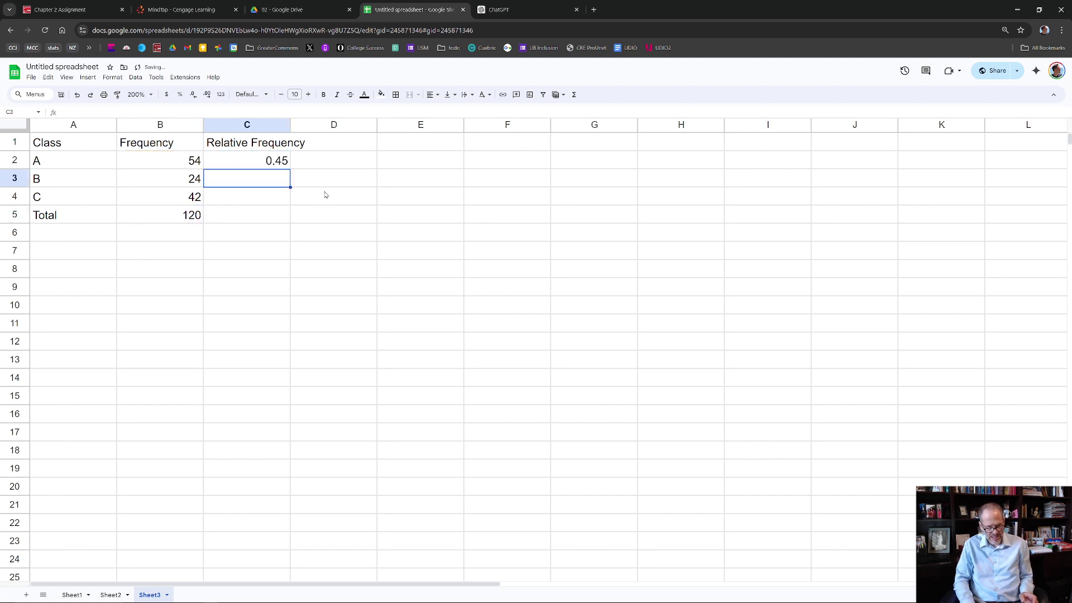
Display the sheet's formulas and copy the relative frequency formula from C2 into C3 and C4
{"action": "key", "text": "Up"}
{"action": "key", "text": "ctrl+grave"}
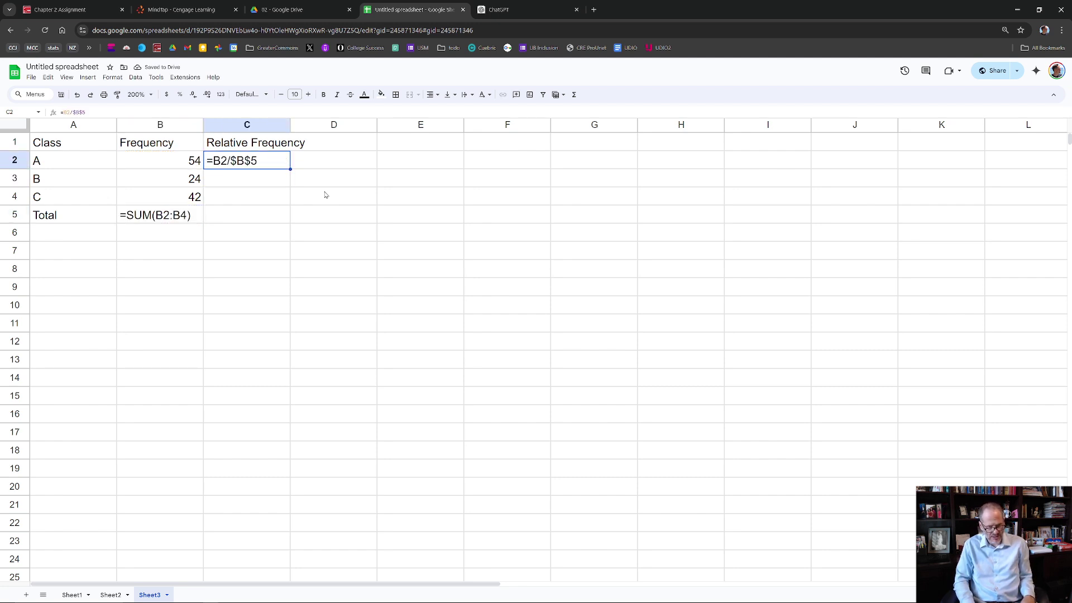
{"action": "key", "text": "ctrl+c"}
{"action": "key", "text": "Down"}
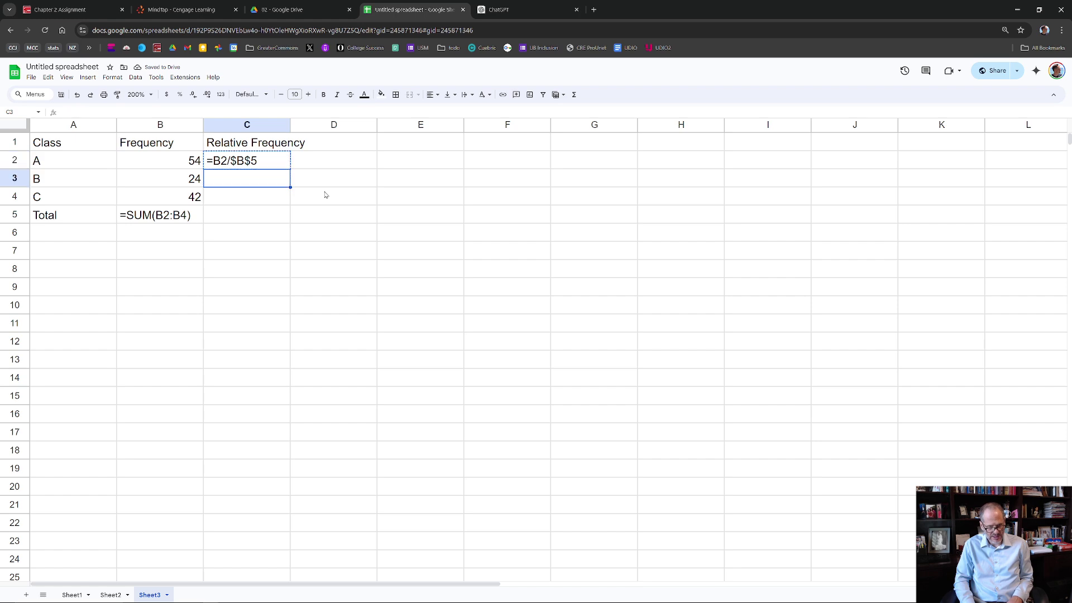
{"action": "key", "text": "ctrl+v"}
{"action": "key", "text": "Down"}
{"action": "key", "text": "ctrl+v"}
{"action": "key", "text": "Down"}
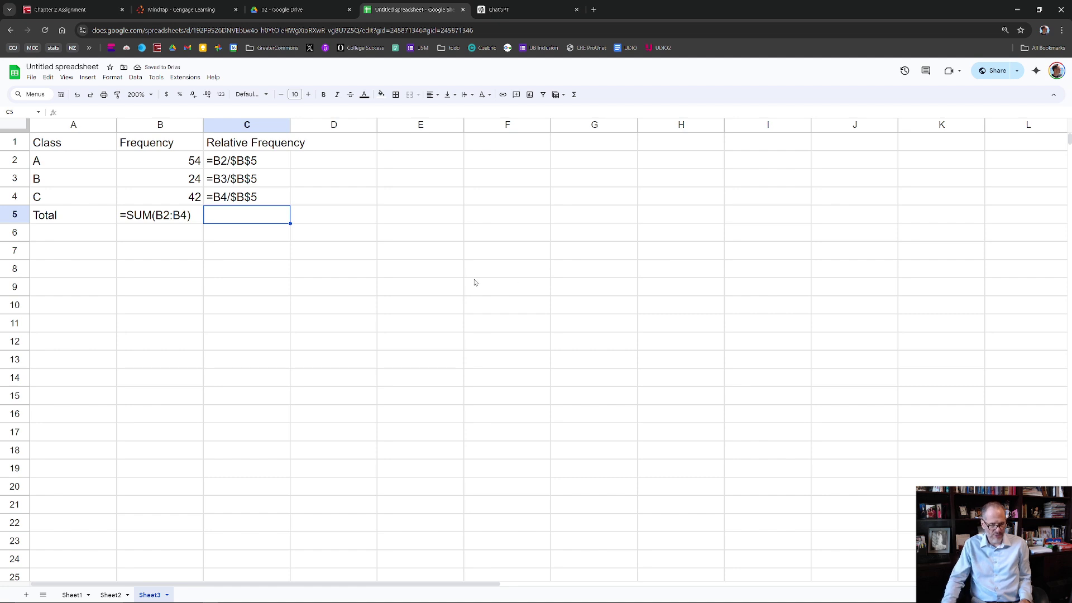
Hide the formulas so the sheet displays calculated values again
{"action": "left_click", "coordinate": [135, 78]}
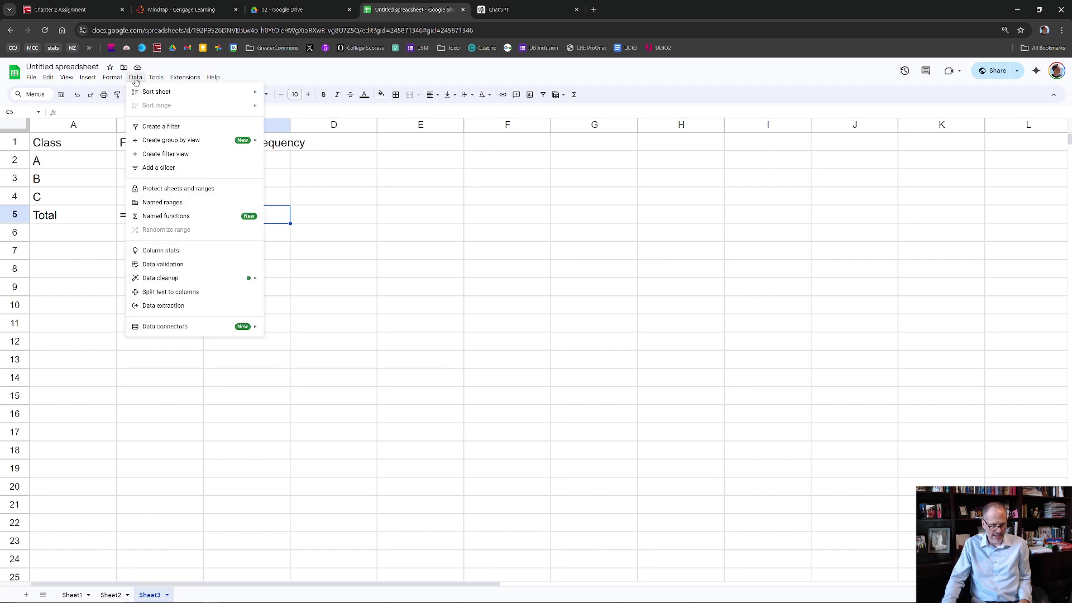
{"action": "mouse_move", "coordinate": [67, 79]}
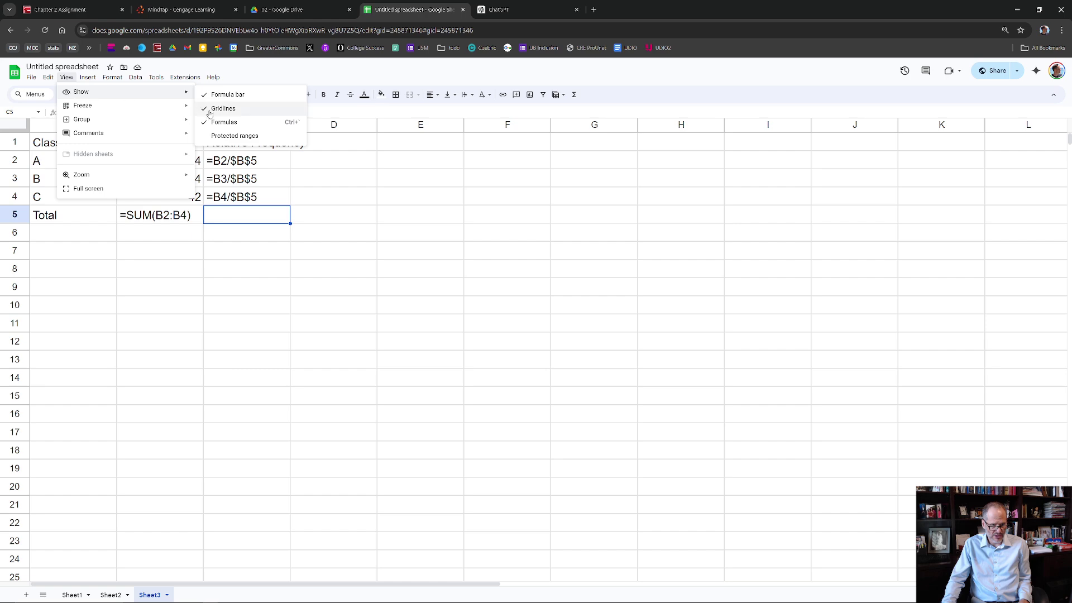
{"action": "left_click", "coordinate": [296, 127]}
{"action": "left_click", "coordinate": [345, 272]}
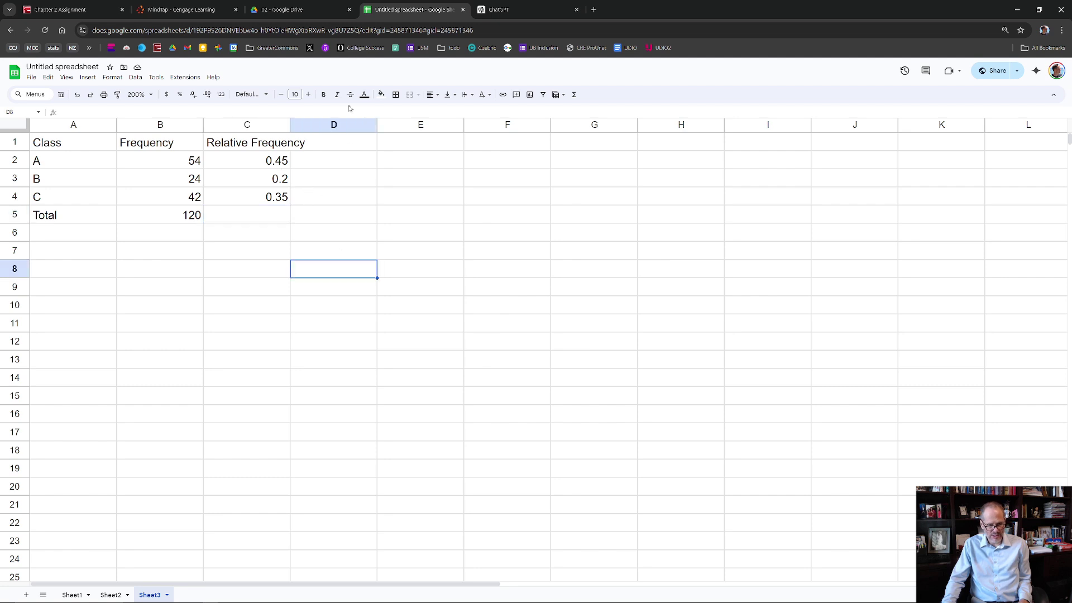
Copy the frequency total formula from B5 into C5 to total the relative frequencies
{"action": "left_click", "coordinate": [170, 218]}
{"action": "key", "text": "ctrl+c"}
{"action": "key", "text": "Right"}
{"action": "key", "text": "ctrl+v"}
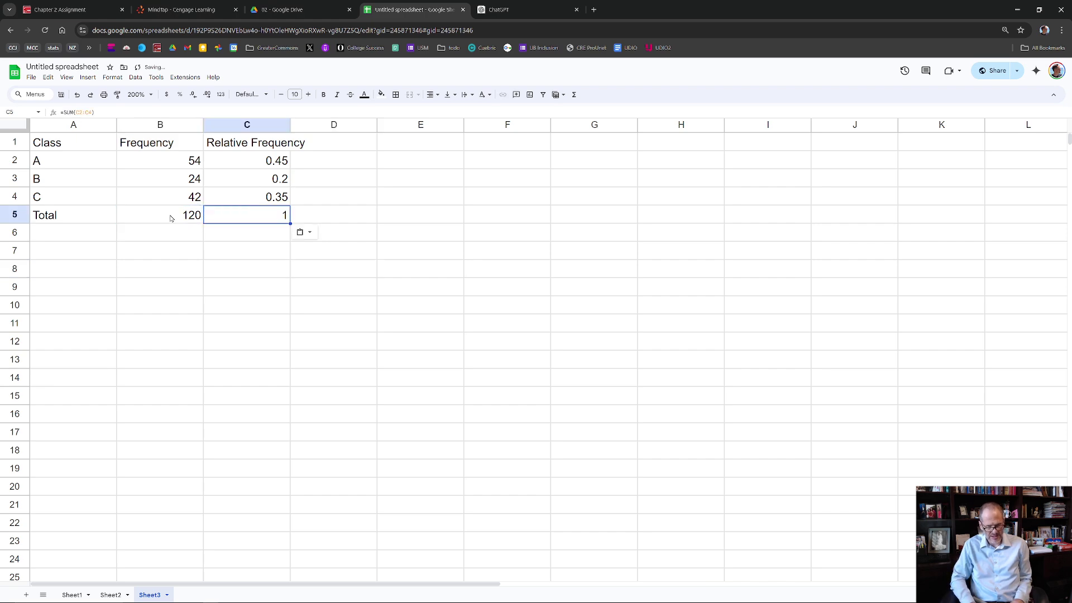
{"action": "left_click", "coordinate": [273, 285]}
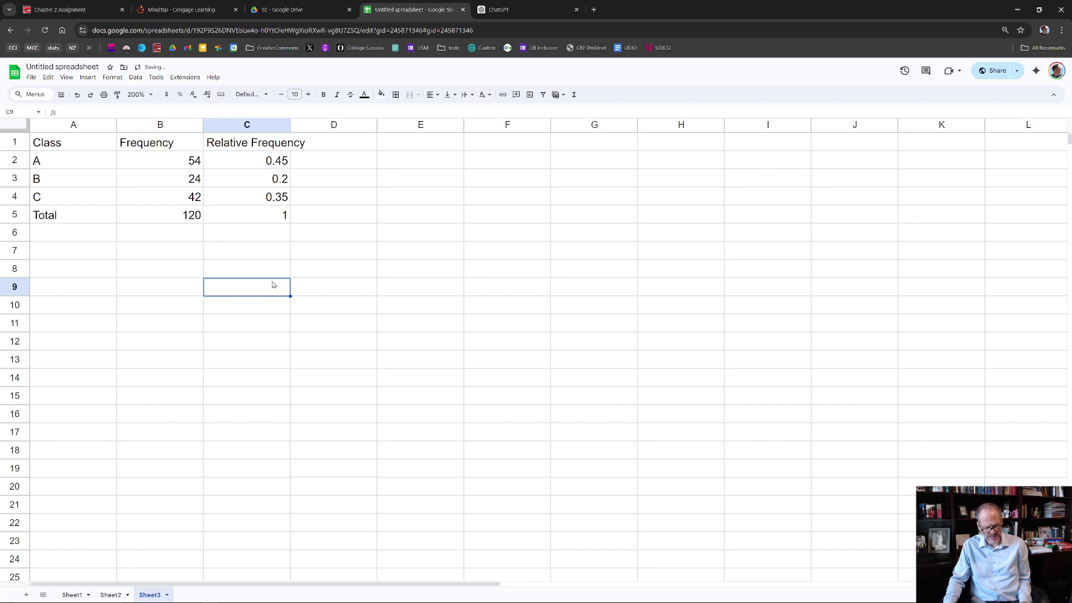
Toggle the formula display to compare the total formulas in B5 and C5, ending with values shown
{"action": "key", "text": "ctrl+grave"}
{"action": "left_click", "coordinate": [173, 217]}
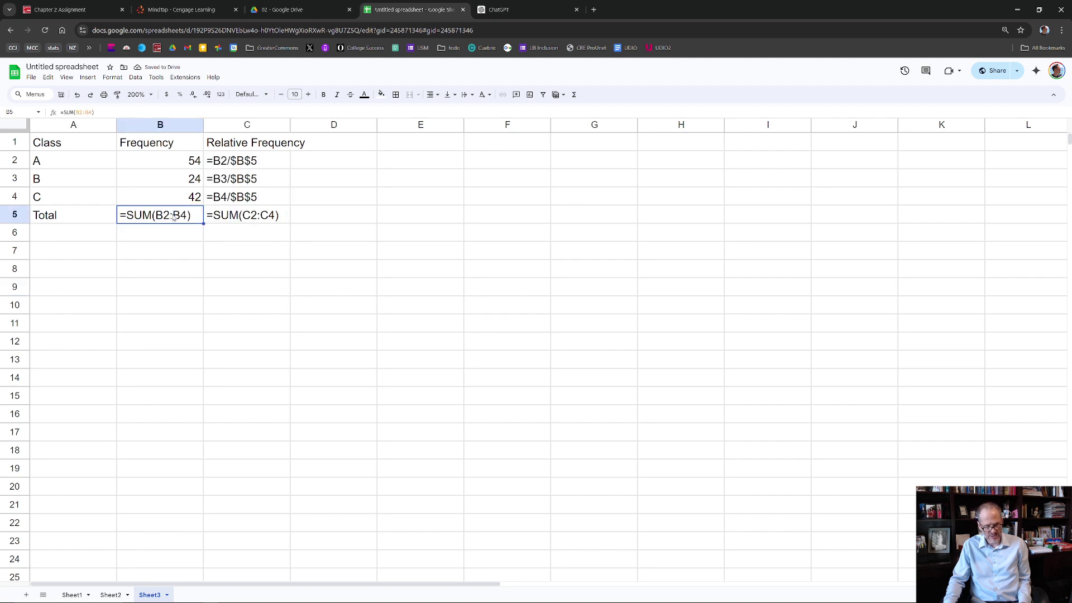
{"action": "left_click", "coordinate": [242, 215]}
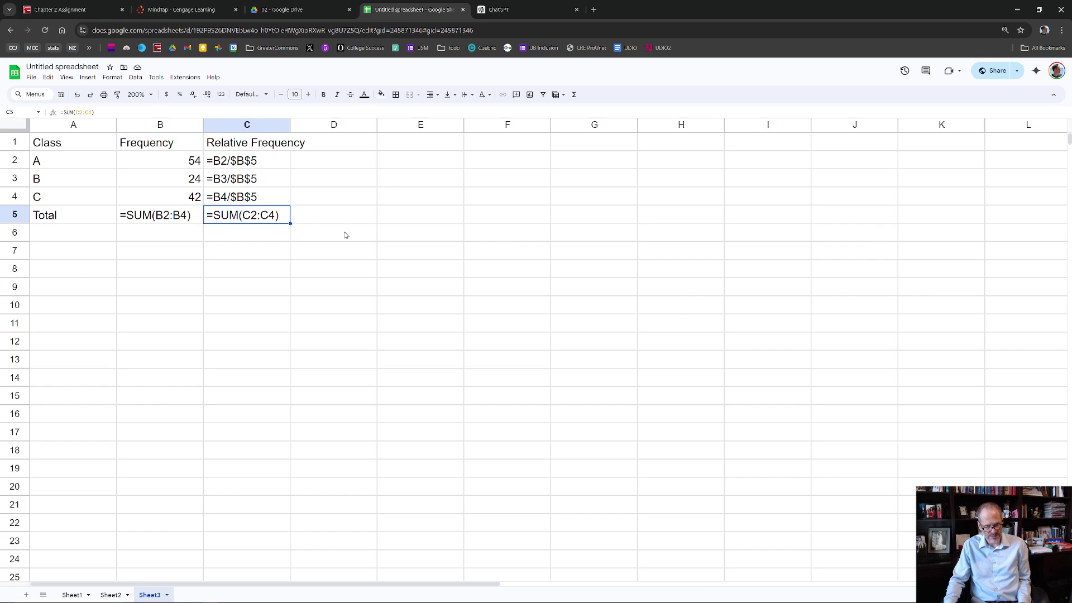
{"action": "key", "text": "ctrl+grave"}
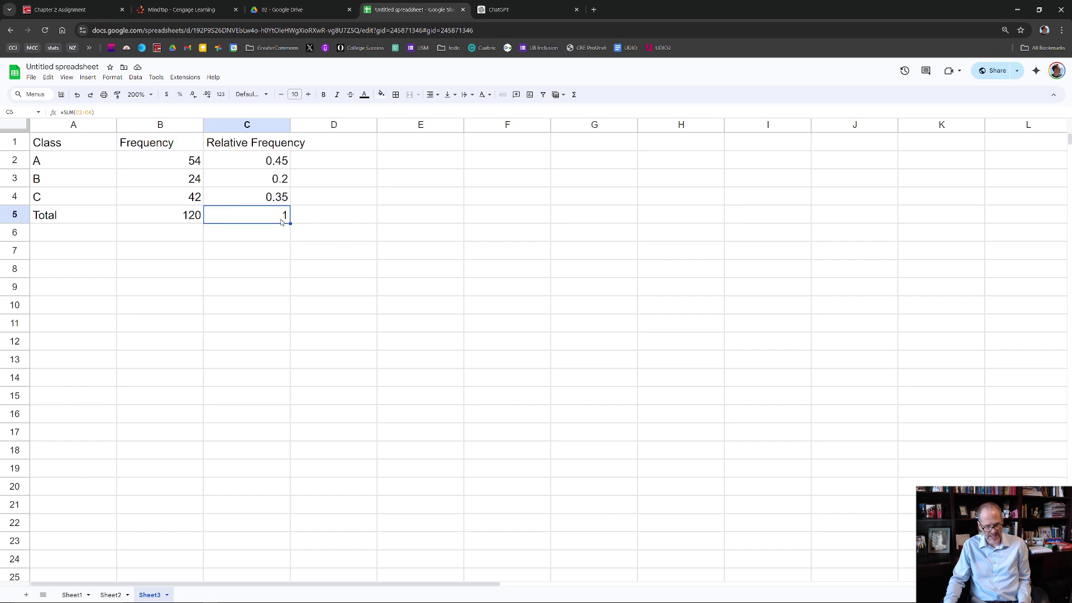
{"action": "left_click", "coordinate": [195, 223]}
{"action": "key", "text": "ctrl+grave"}
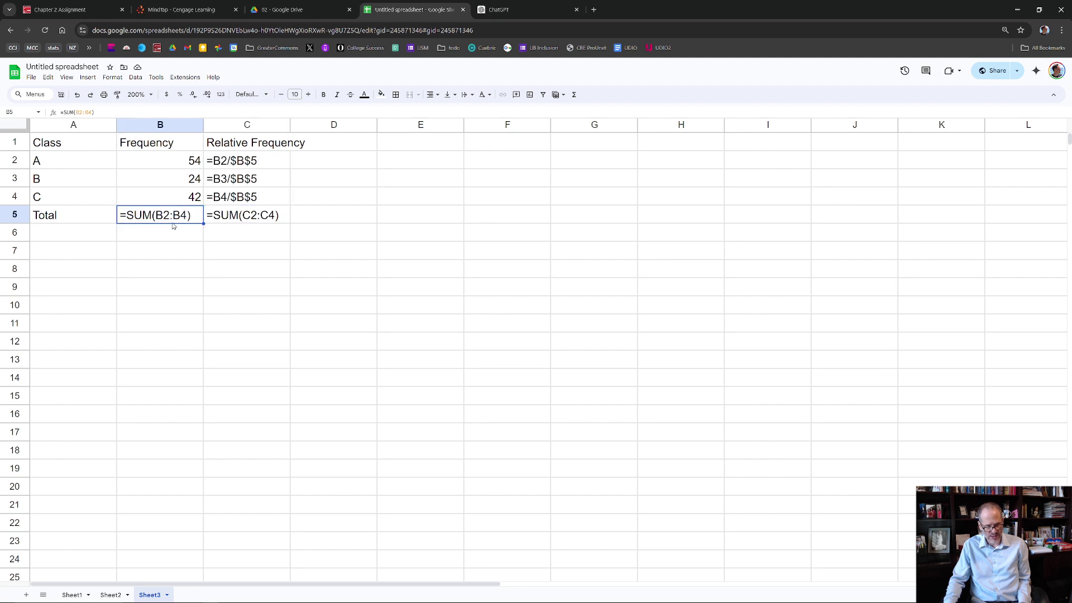
{"action": "key", "text": "ctrl+grave"}
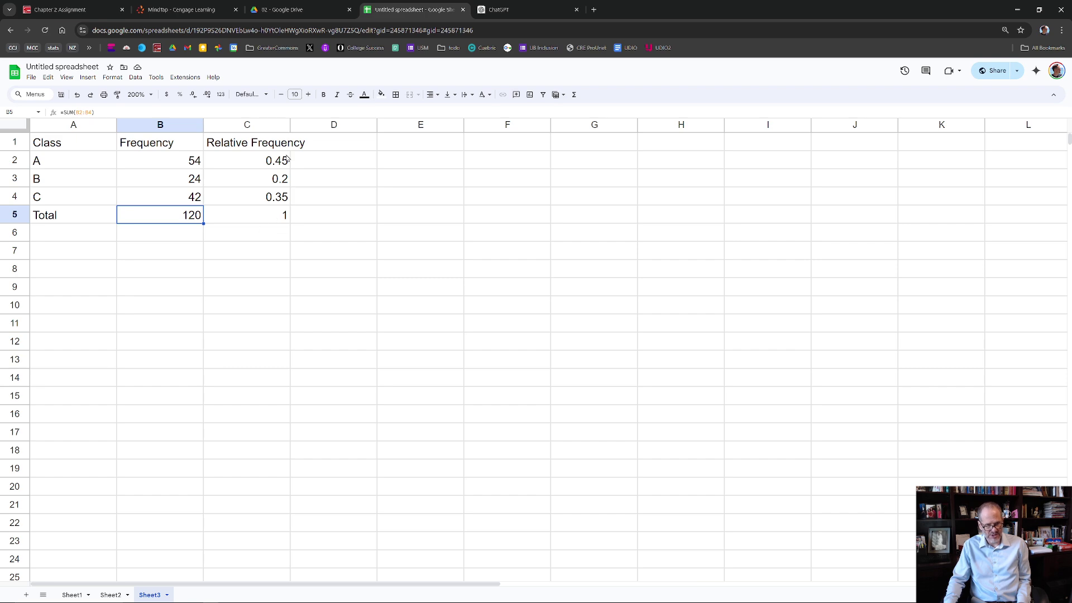
Switch to the MindTap assignment and enter relative frequencies of .45 for A, .2 for B and .35 for C
{"action": "left_click", "coordinate": [187, 6]}
{"action": "left_click", "coordinate": [211, 215]}
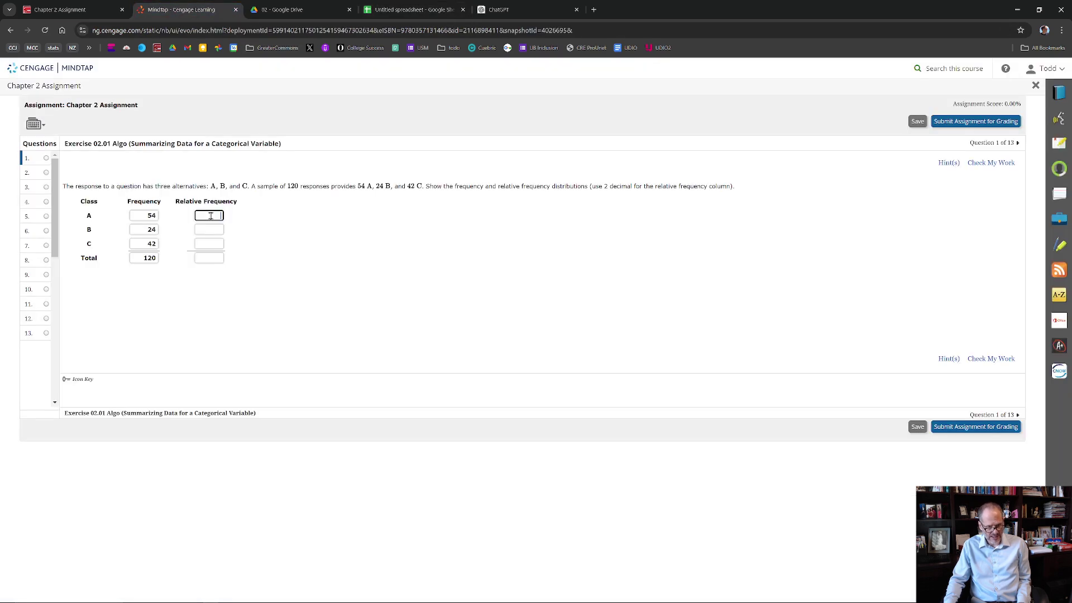
{"action": "type", "text": ".45"}
{"action": "key", "text": "Tab"}
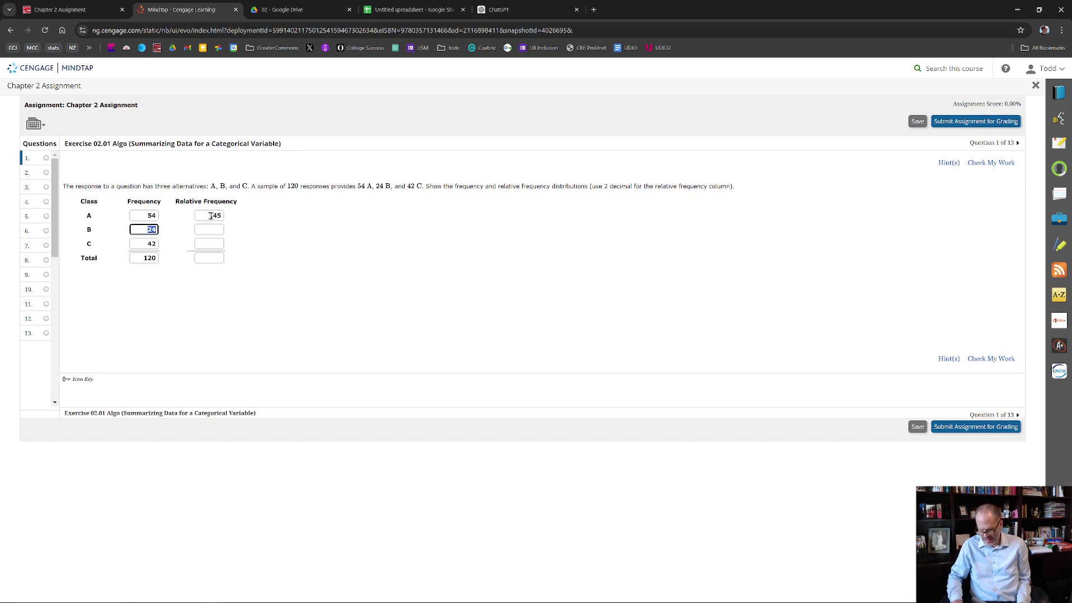
{"action": "type", "text": ".2"}
{"action": "key", "text": "Tab"}
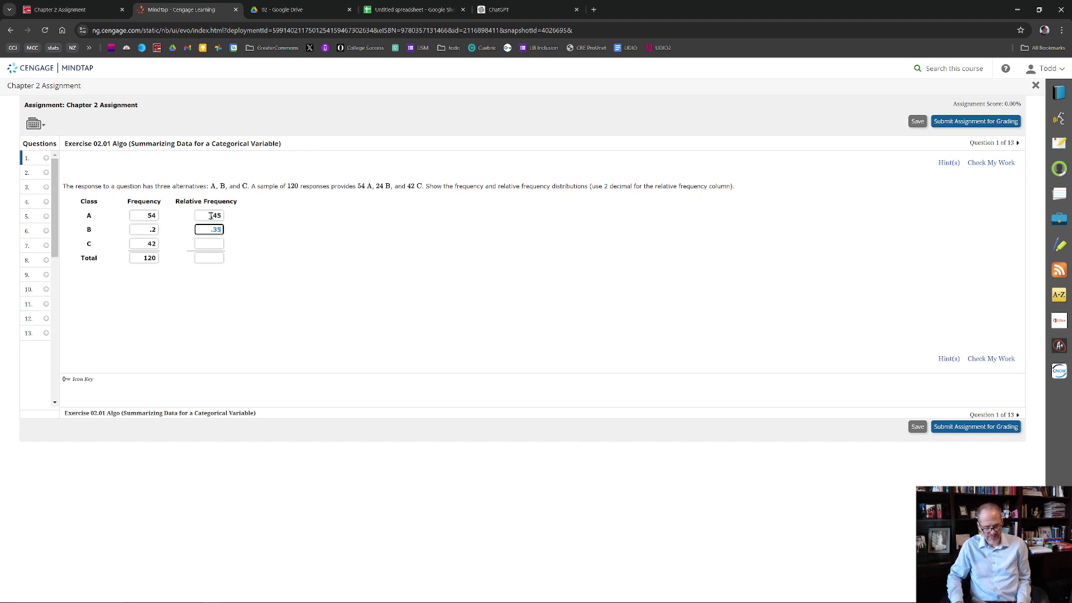
{"action": "key", "text": "Tab"}
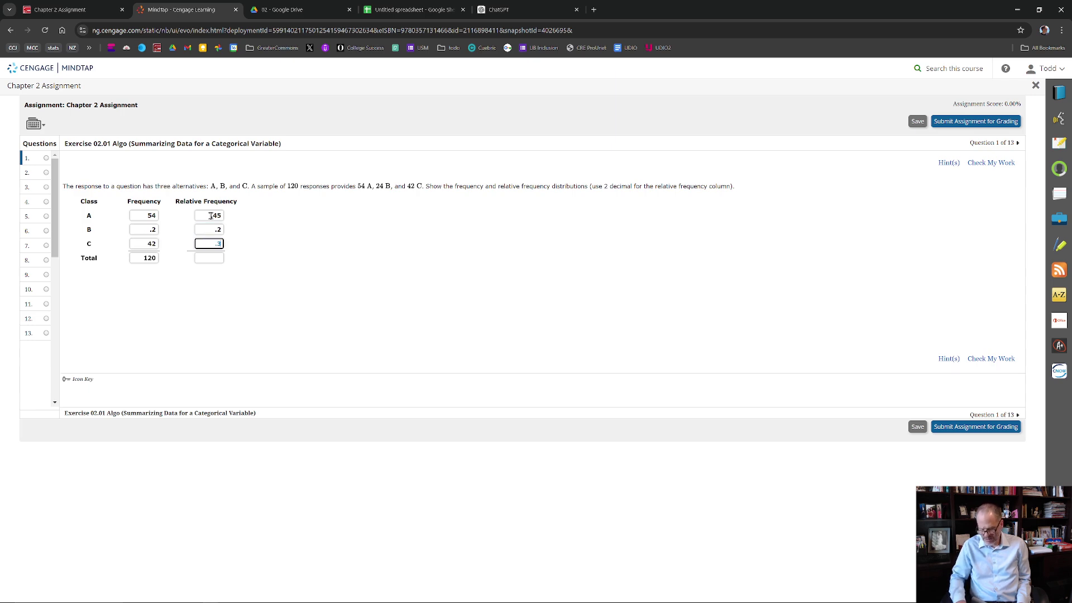
Correct class B's frequency back to 24
{"action": "key", "text": "shift+Tab"}
{"action": "key", "text": "shift+Tab"}
{"action": "key", "text": "shift+Tab"}
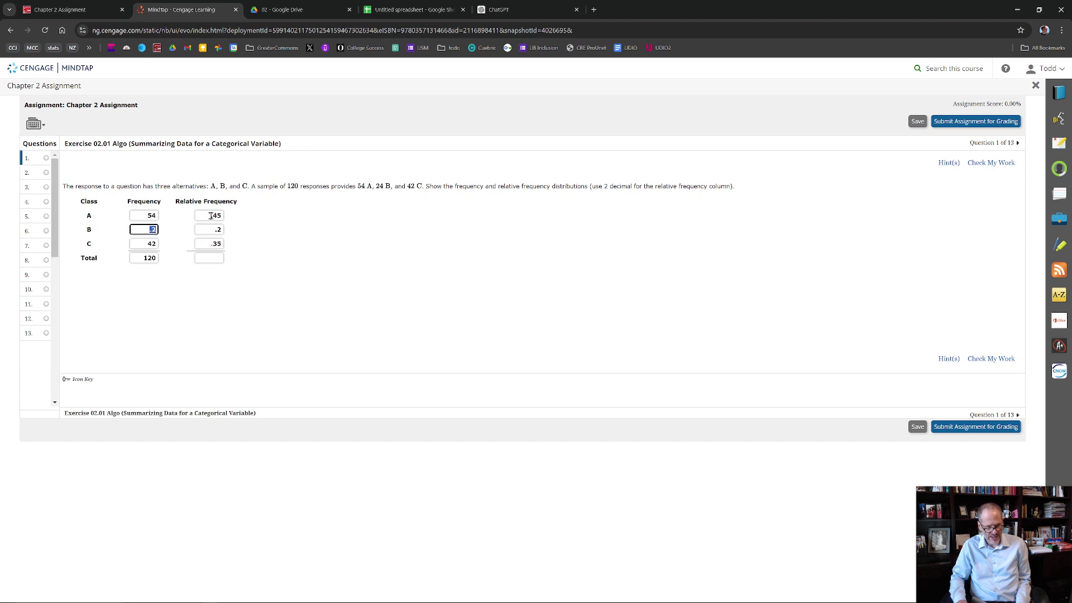
{"action": "type", "text": "24"}
{"action": "key", "text": "Tab"}
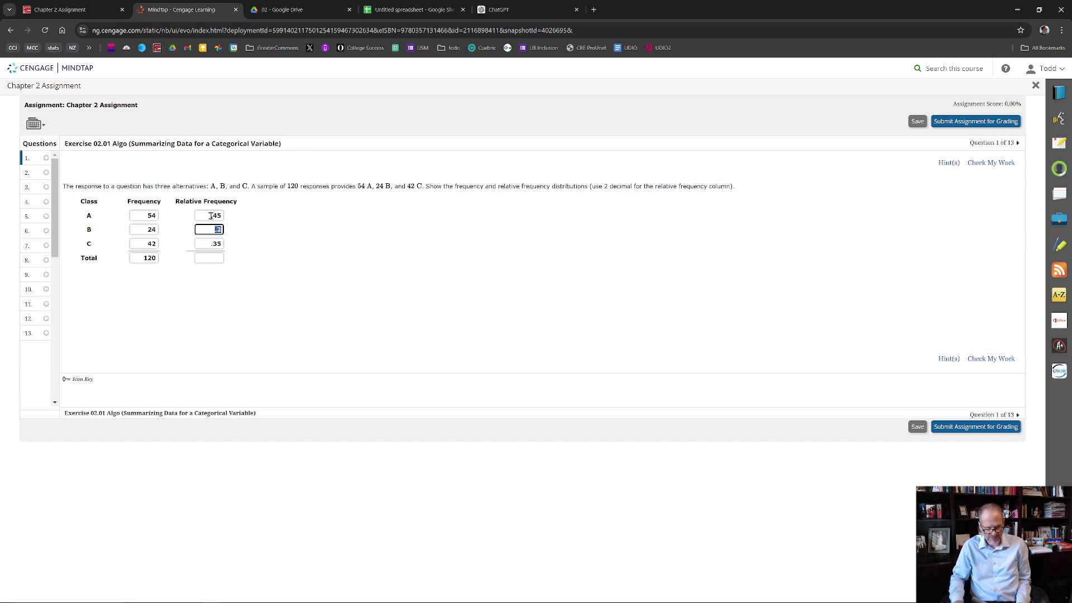
Enter 1 as the total relative frequency and check the answers to question 1
{"action": "left_click", "coordinate": [220, 257]}
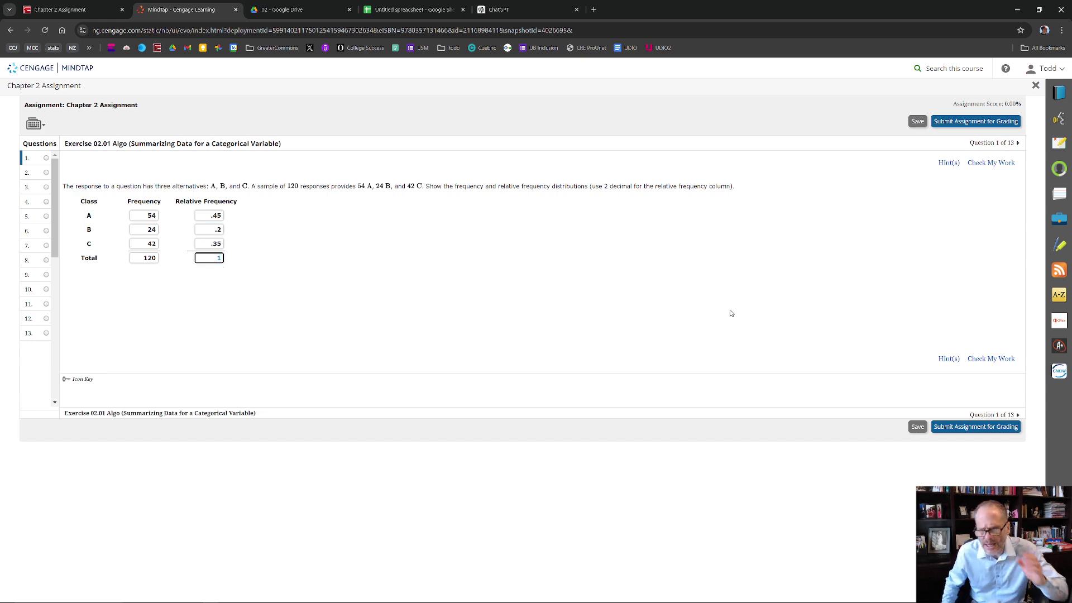
{"action": "left_click", "coordinate": [982, 357]}
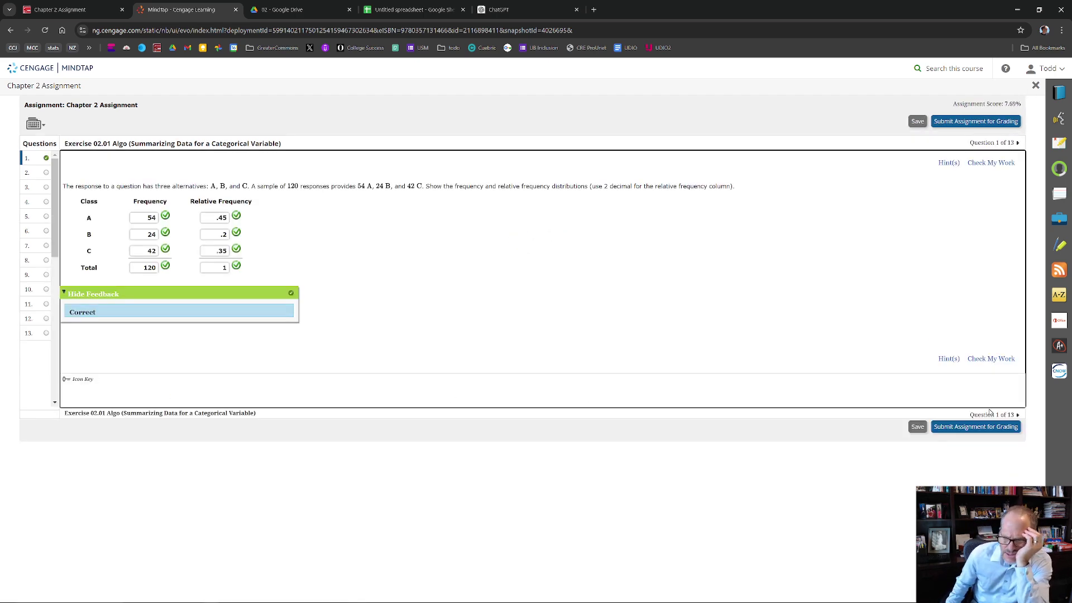
Go to question 2 and read its description of the sample of 50 individuals
{"action": "left_click", "coordinate": [1017, 415]}
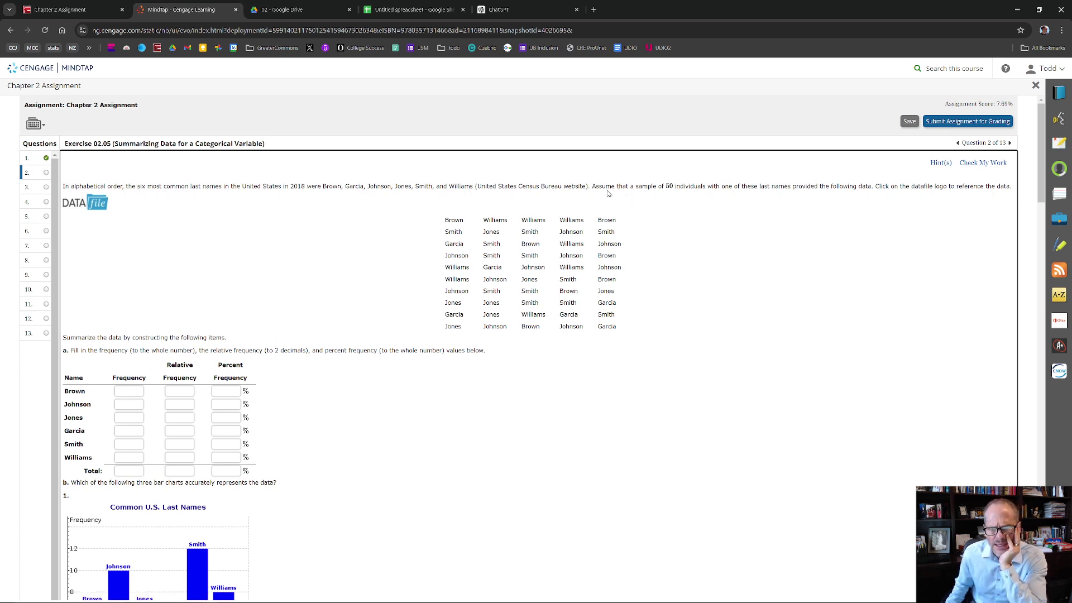
{"action": "left_click_drag", "start_coordinate": [592, 188], "coordinate": [880, 194]}
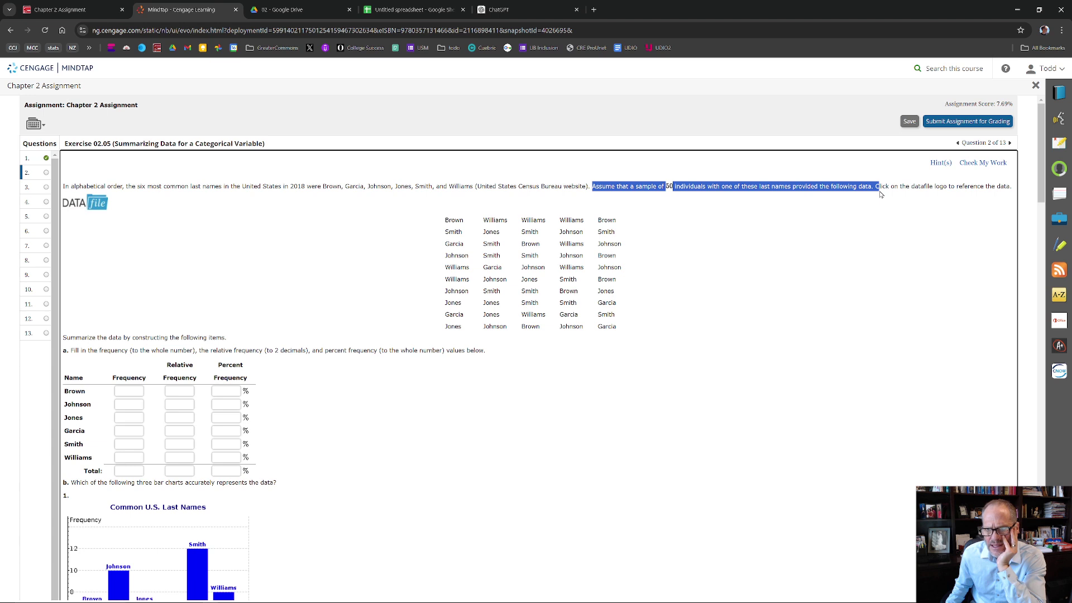
{"action": "left_click", "coordinate": [880, 193]}
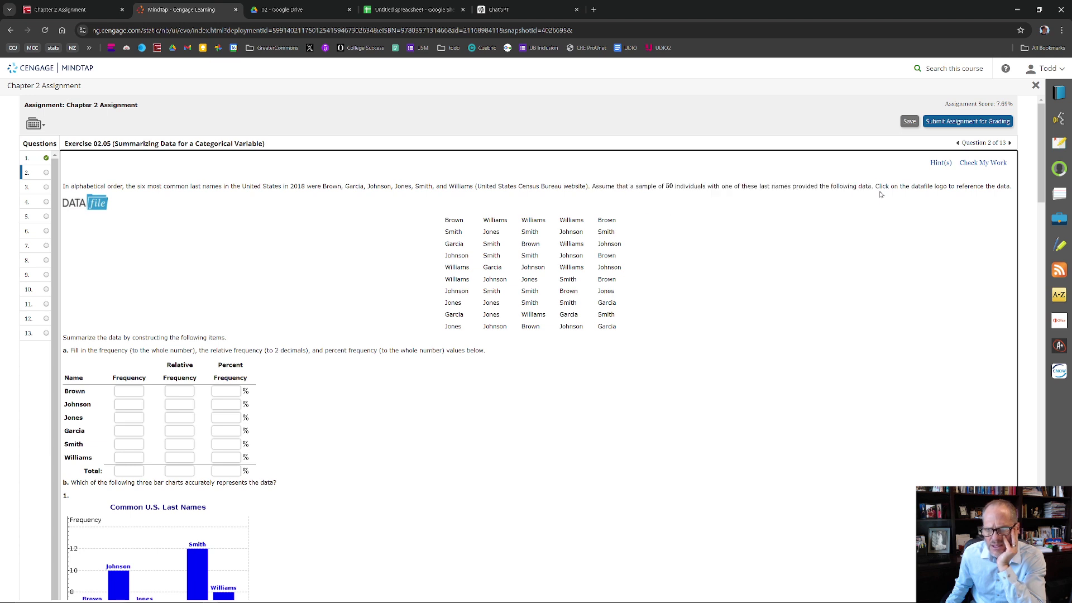
Copy question 2's table of last names and paste it as values only into a new sheet in the Google Sheets spreadsheet
{"action": "left_click_drag", "start_coordinate": [634, 344], "coordinate": [652, 319]}
{"action": "left_click", "coordinate": [453, 228]}
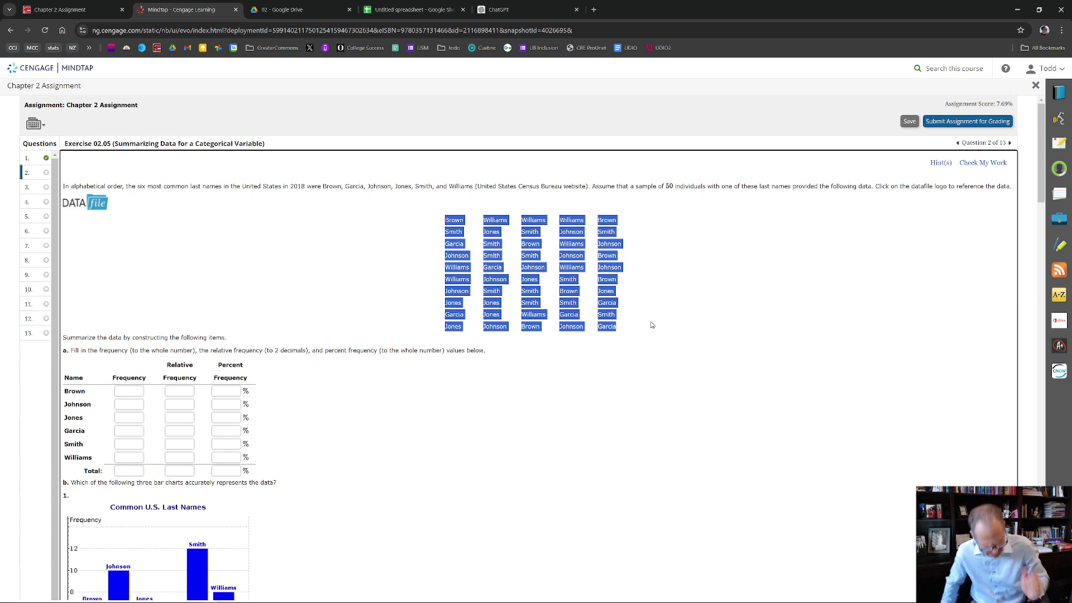
{"action": "left_click", "coordinate": [414, 9]}
{"action": "left_click", "coordinate": [26, 595]}
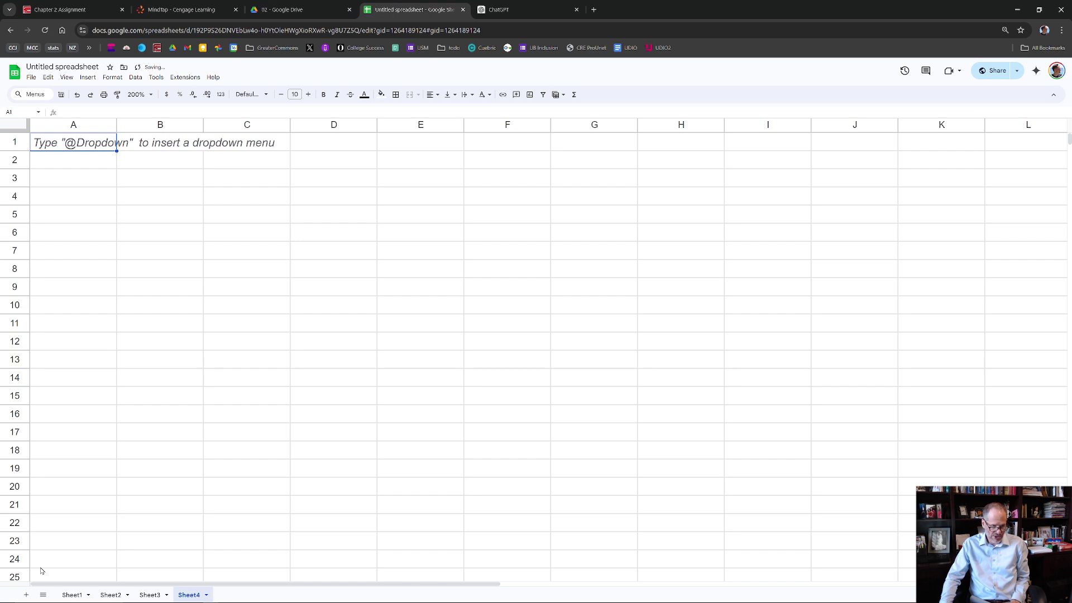
{"action": "left_click", "coordinate": [48, 77]}
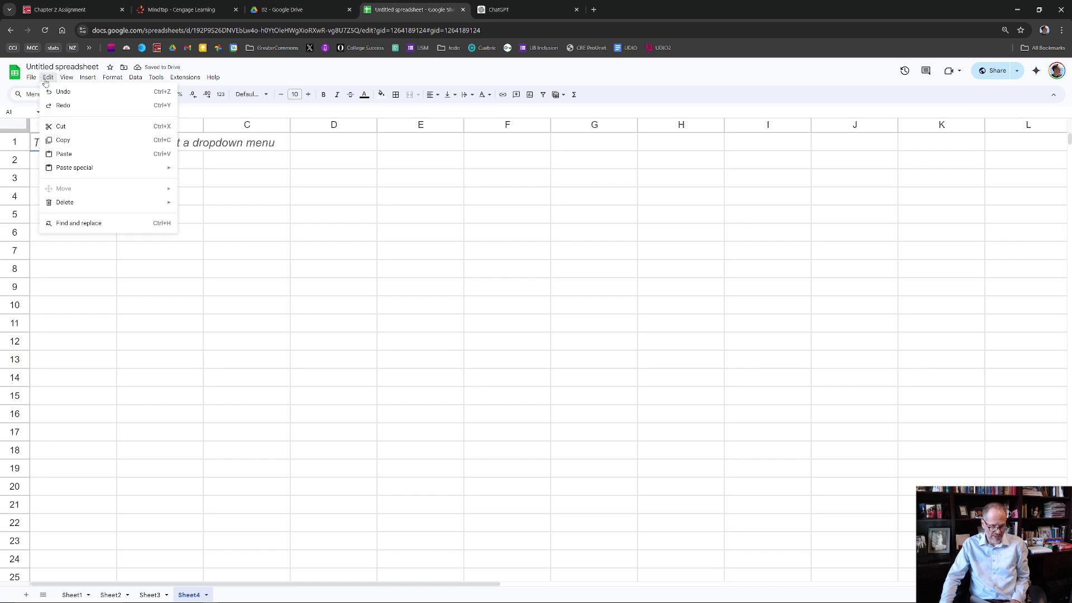
{"action": "mouse_move", "coordinate": [86, 169]}
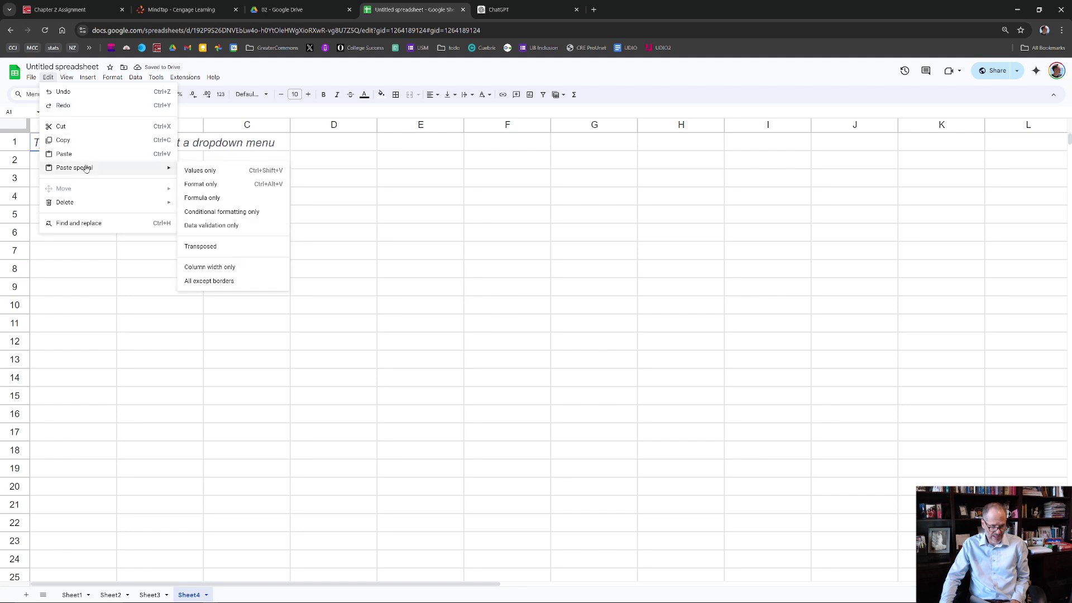
{"action": "left_click", "coordinate": [246, 177]}
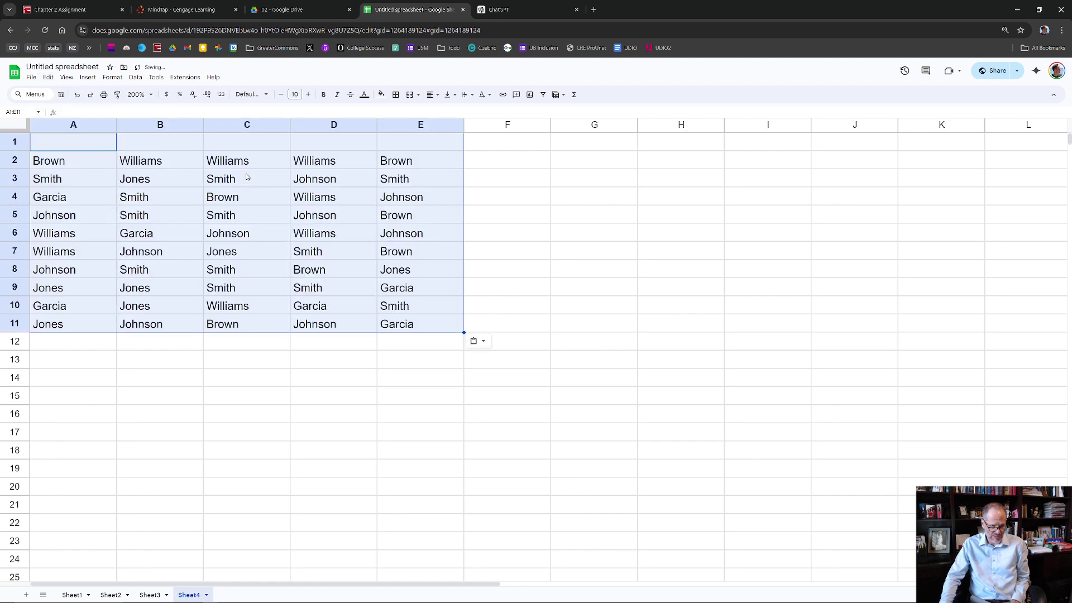
{"action": "left_click", "coordinate": [246, 176]}
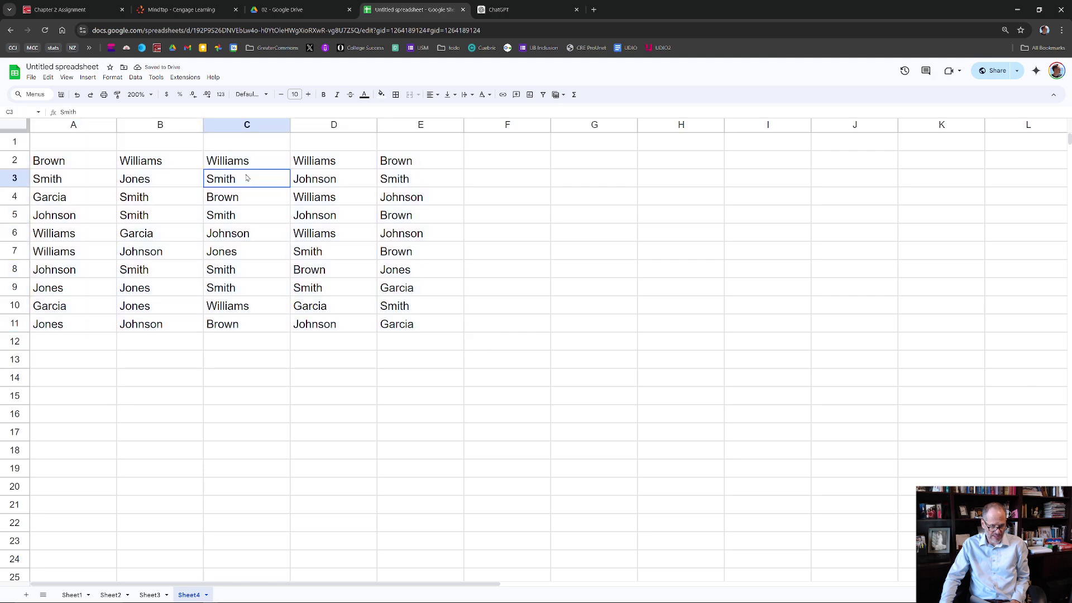
Move the names in B2:B11 to A12 and the block C2:E11 to A22, continuing the list in column A
{"action": "mouse_move", "coordinate": [181, 162]}
{"action": "left_mouse_down"}
{"action": "mouse_move", "coordinate": [175, 369]}
{"action": "mouse_move", "coordinate": [78, 411]}
{"action": "mouse_move", "coordinate": [37, 525]}
{"action": "mouse_move", "coordinate": [37, 505]}
{"action": "left_mouse_up"}
{"action": "left_click_drag", "start_coordinate": [238, 159], "coordinate": [397, 324]}
{"action": "key", "text": "ctrl+c"}
{"action": "scroll", "coordinate": [137, 417], "scroll_direction": "down", "scroll_amount": 7}
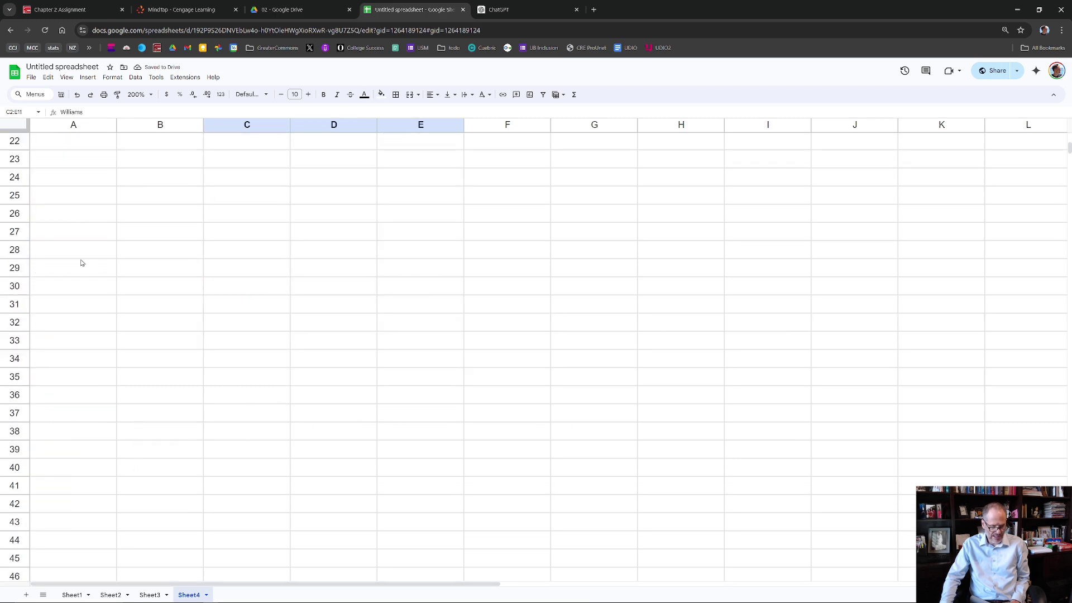
{"action": "scroll", "coordinate": [81, 262], "scroll_direction": "up", "scroll_amount": 4}
{"action": "left_click", "coordinate": [75, 335]}
{"action": "key", "text": "ctrl+v"}
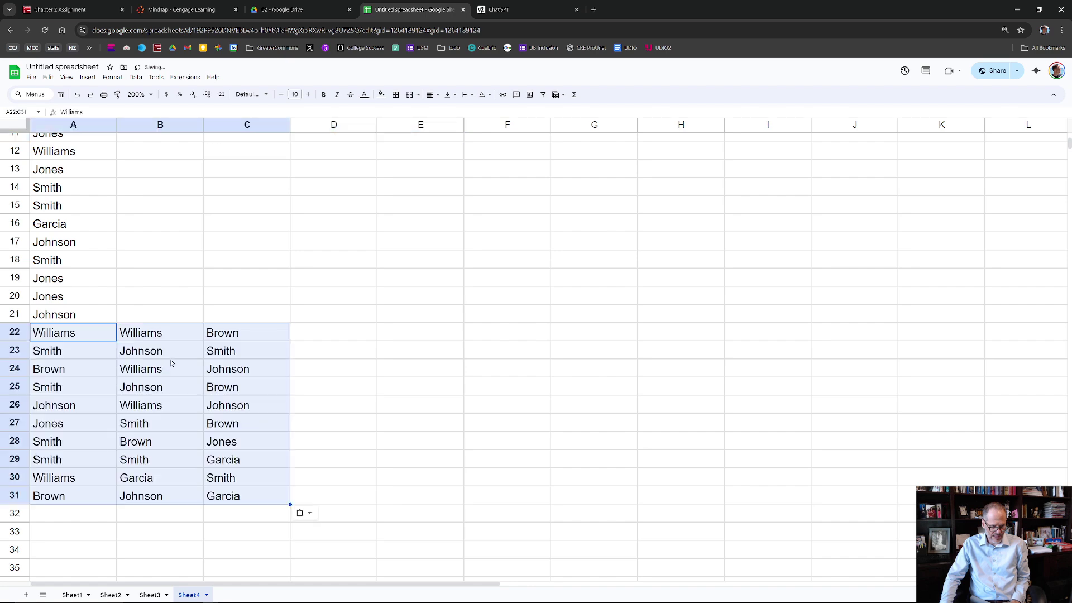
Move the block of names in B22:C31 beneath the column A list, starting at A32
{"action": "scroll", "coordinate": [168, 357], "scroll_direction": "down", "scroll_amount": 3}
{"action": "scroll", "coordinate": [154, 202], "scroll_direction": "up", "scroll_amount": 2}
{"action": "left_click_drag", "start_coordinate": [154, 235], "coordinate": [193, 414]}
{"action": "key", "text": "ctrl+c"}
{"action": "left_click", "coordinate": [80, 421]}
{"action": "key", "text": "ctrl+v"}
Move the remaining names in B32:B41 to the end of the column A list, starting at A42
{"action": "scroll", "coordinate": [98, 408], "scroll_direction": "down", "scroll_amount": 5}
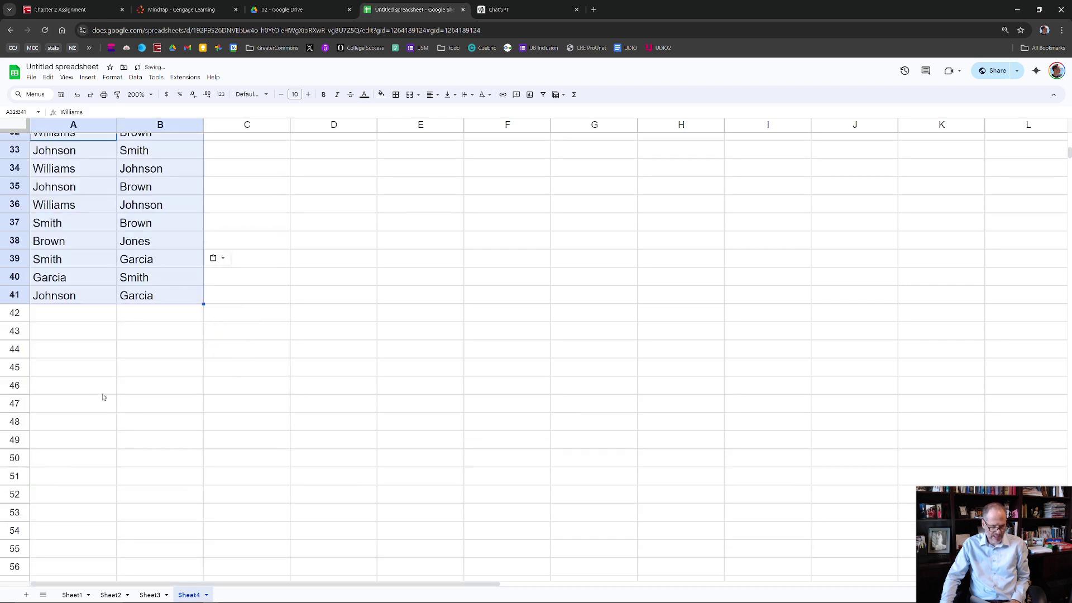
{"action": "scroll", "coordinate": [135, 288], "scroll_direction": "up", "scroll_amount": 2}
{"action": "left_click_drag", "start_coordinate": [158, 232], "coordinate": [172, 402]}
{"action": "key", "text": "ctrl+c"}
{"action": "left_click", "coordinate": [66, 413]}
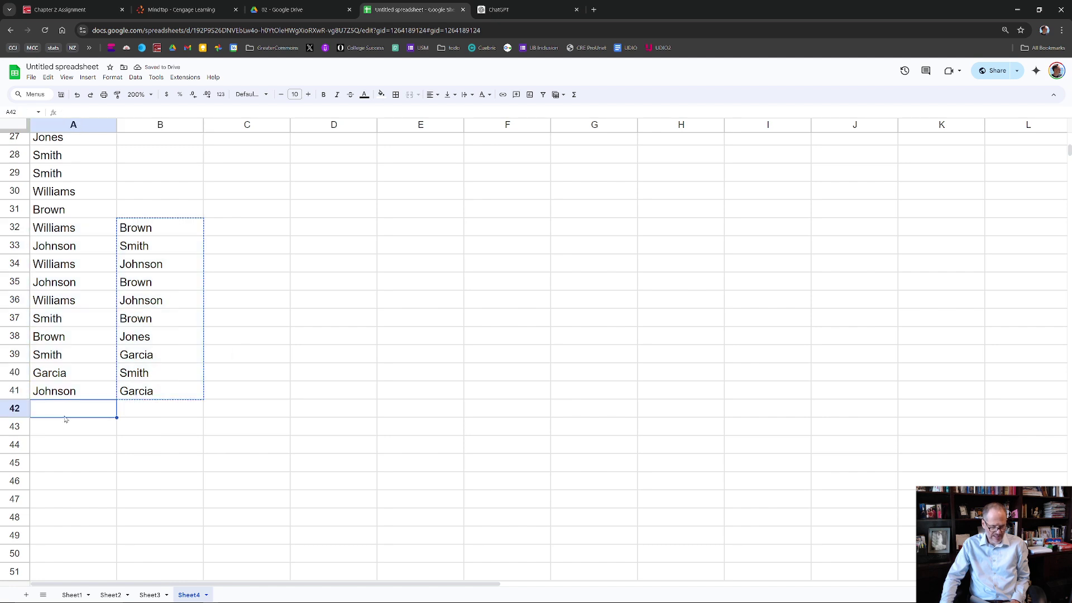
{"action": "key", "text": "ctrl+v"}
Select the entire sheet and sort the range by column A from A to Z
{"action": "scroll", "coordinate": [87, 392], "scroll_direction": "up", "scroll_amount": 5}
{"action": "scroll", "coordinate": [86, 392], "scroll_direction": "up", "scroll_amount": 4}
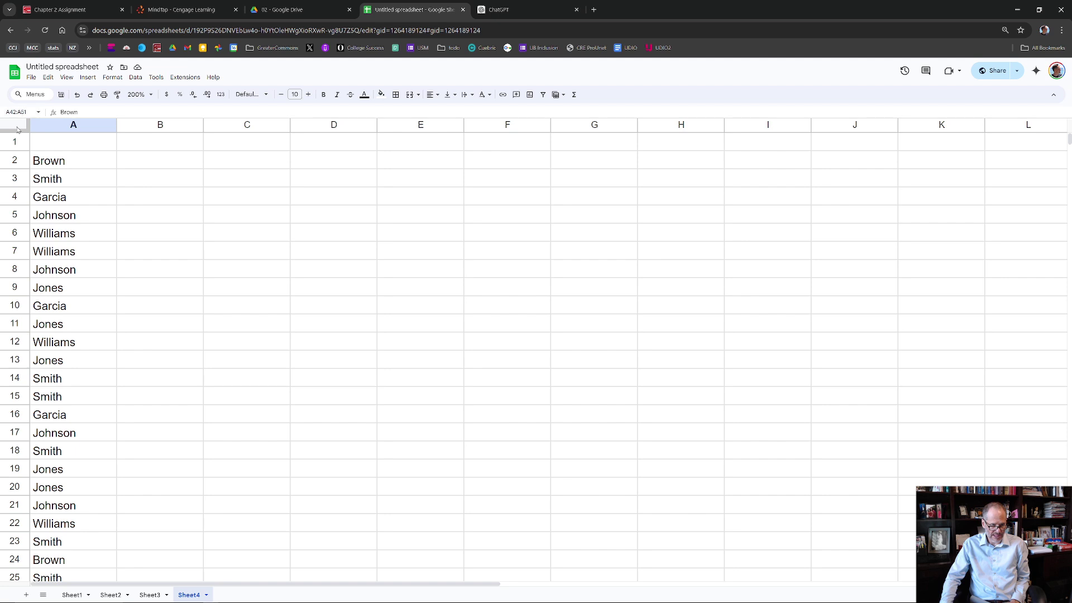
{"action": "left_click", "coordinate": [14, 123]}
{"action": "left_click", "coordinate": [135, 77]}
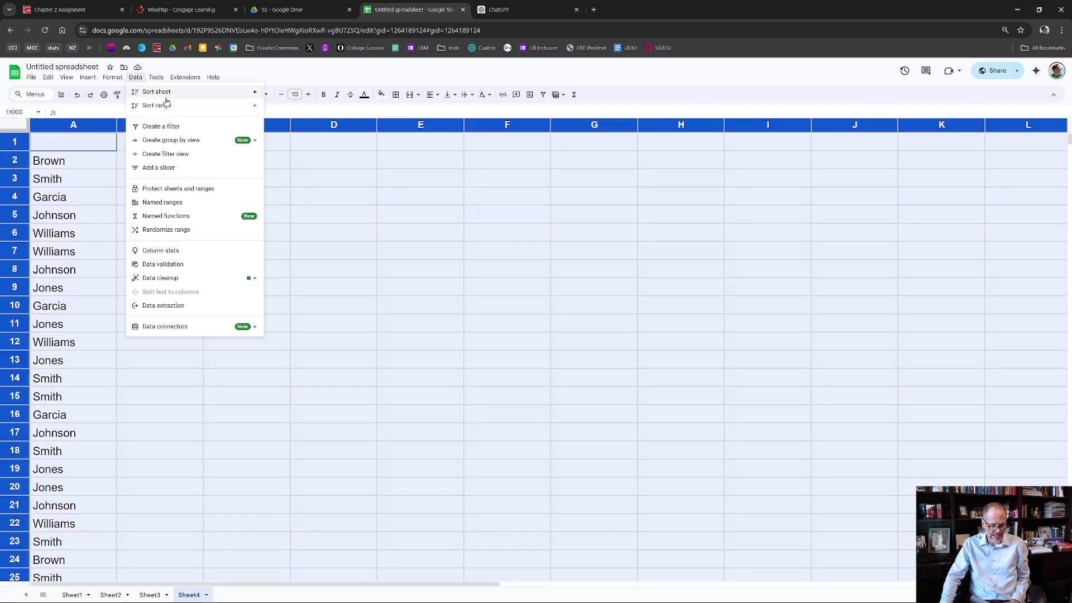
{"action": "mouse_move", "coordinate": [190, 105]}
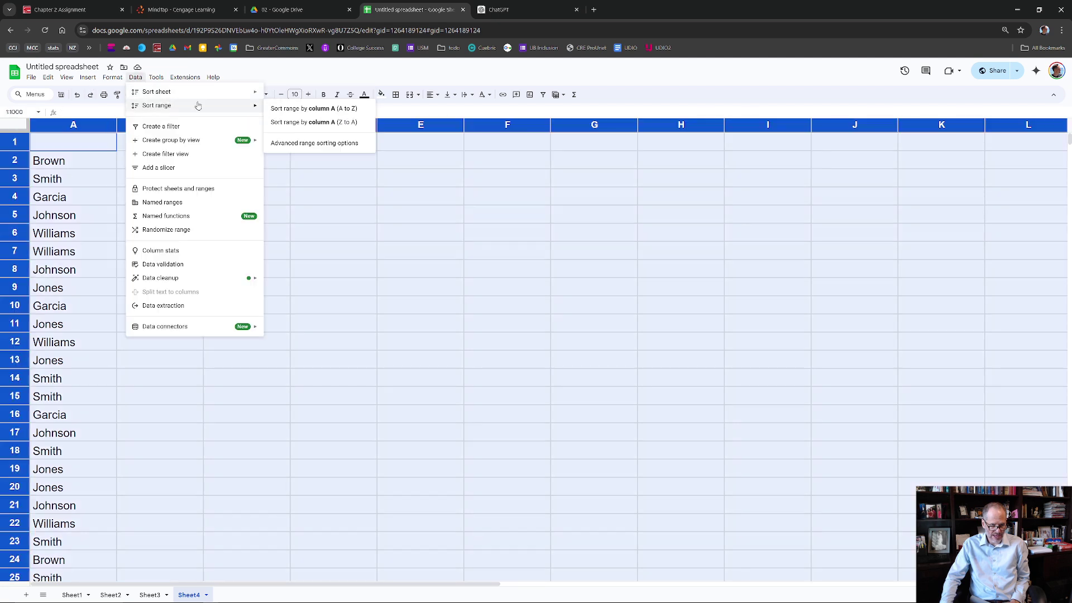
{"action": "left_click", "coordinate": [327, 110]}
{"action": "left_click", "coordinate": [106, 223]}
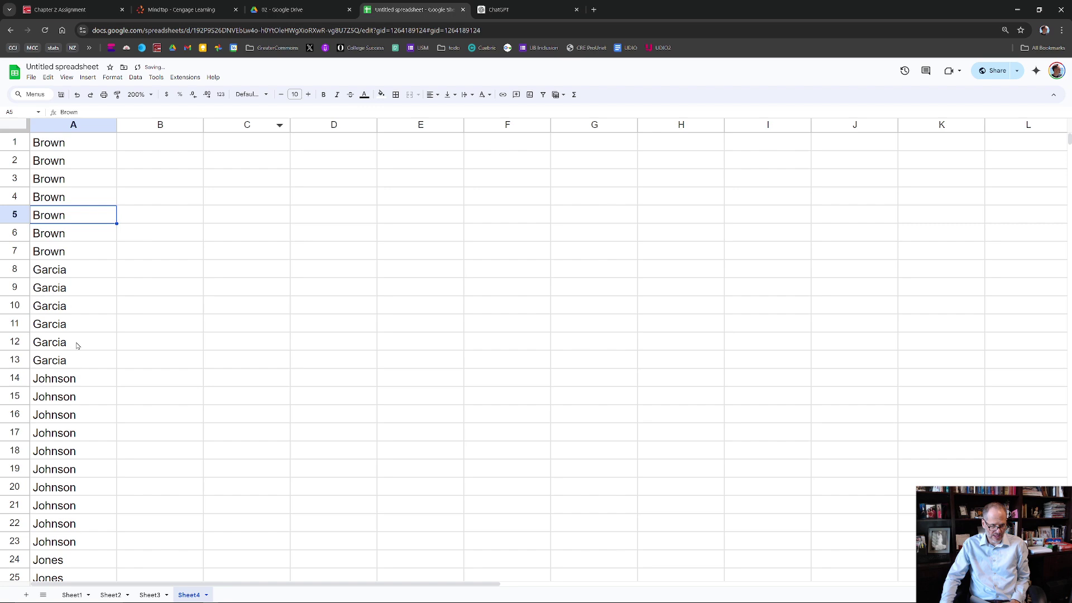
Insert a row above row 1 and enter the header NAME in A1
{"action": "scroll", "coordinate": [76, 344], "scroll_direction": "down", "scroll_amount": 10}
{"action": "scroll", "coordinate": [78, 336], "scroll_direction": "up", "scroll_amount": 10}
{"action": "right_click", "coordinate": [17, 143]}
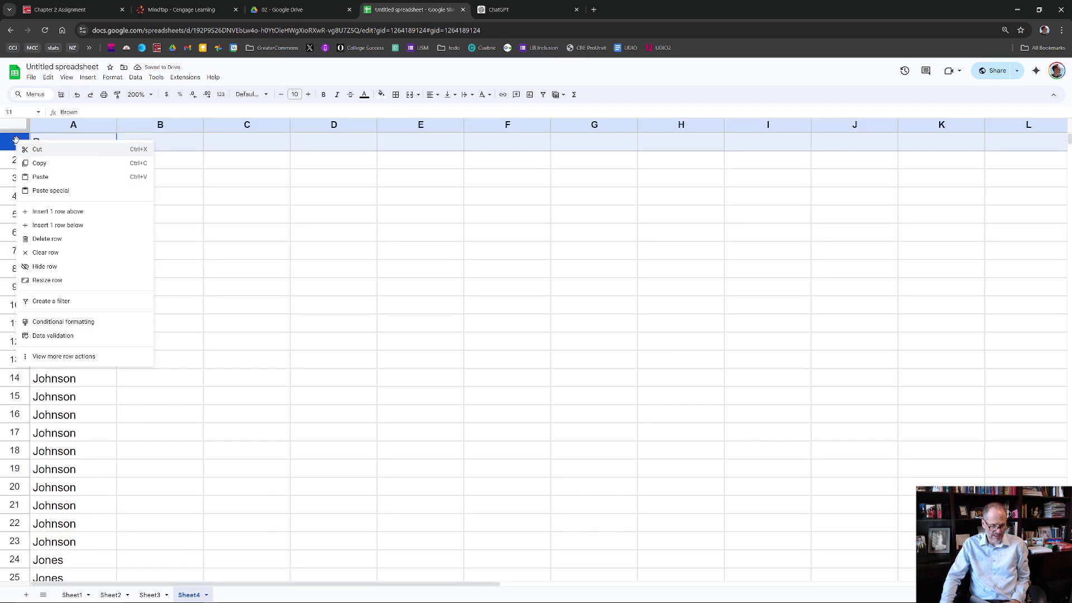
{"action": "left_click", "coordinate": [57, 213]}
{"action": "left_click", "coordinate": [126, 233]}
{"action": "left_click", "coordinate": [94, 147]}
{"action": "type", "text": "NAME"}
{"action": "key", "text": "Return"}
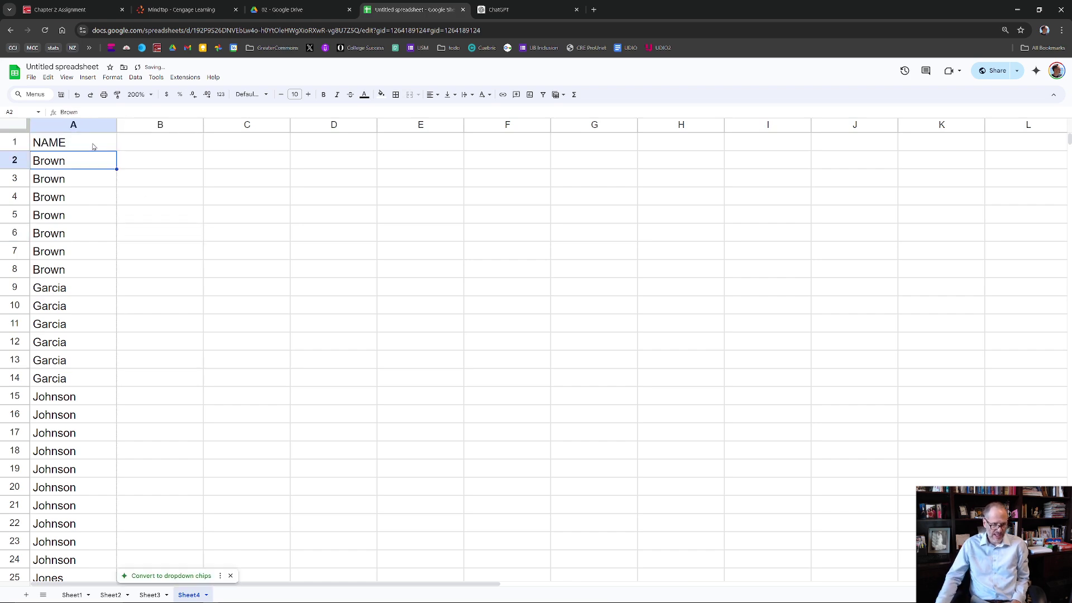
Make the header row 1 bold
{"action": "left_click", "coordinate": [19, 146]}
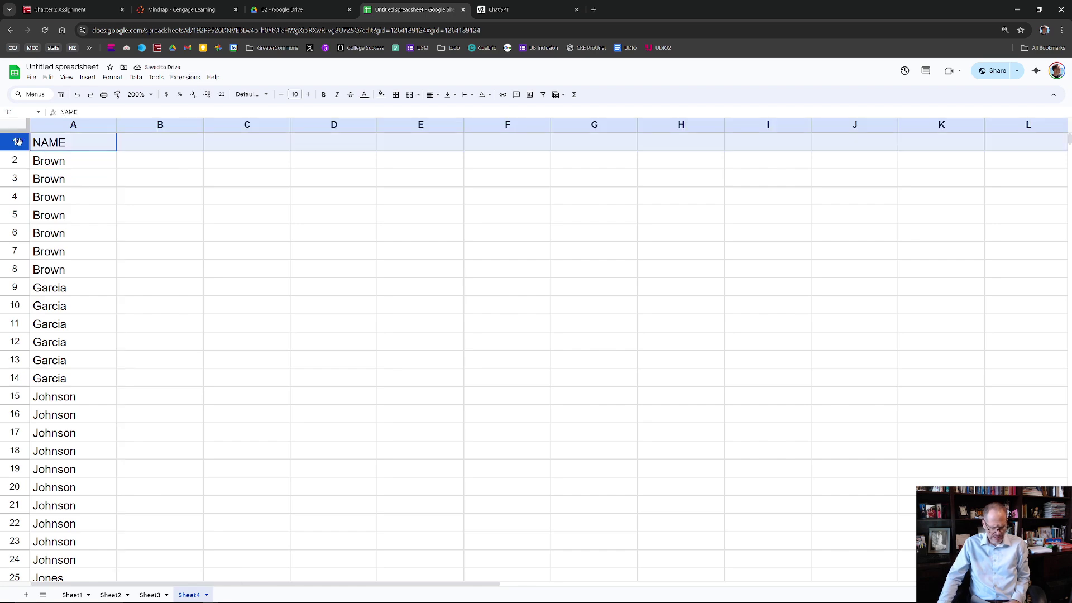
{"action": "key", "text": "ctrl+b"}
{"action": "left_click", "coordinate": [333, 270]}
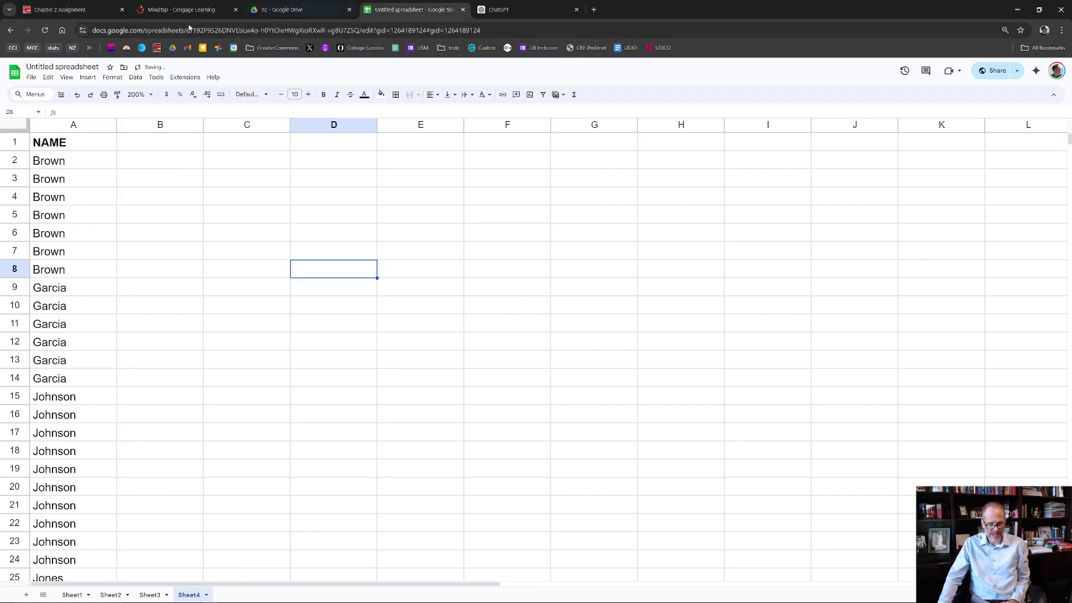
Check the question 2 table in MindTap and add its headers FREQUENCY, RELATIVE FREQUENCY and PERCENT FREQUENCY in B1:D1 of the spreadsheet
{"action": "left_click_drag", "start_coordinate": [184, 9], "coordinate": [341, 9]}
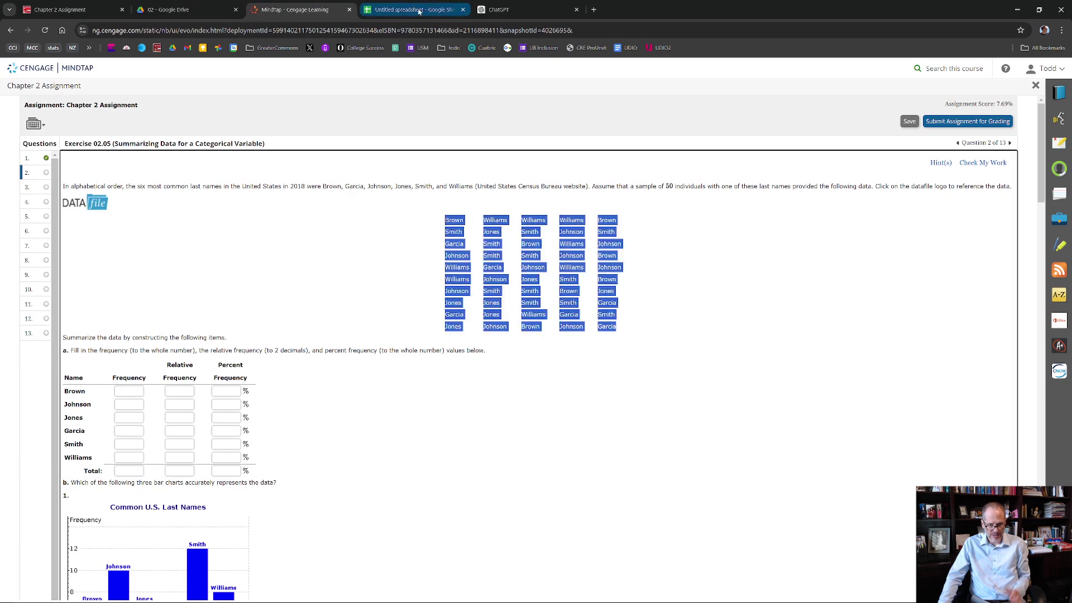
{"action": "left_click", "coordinate": [523, 316]}
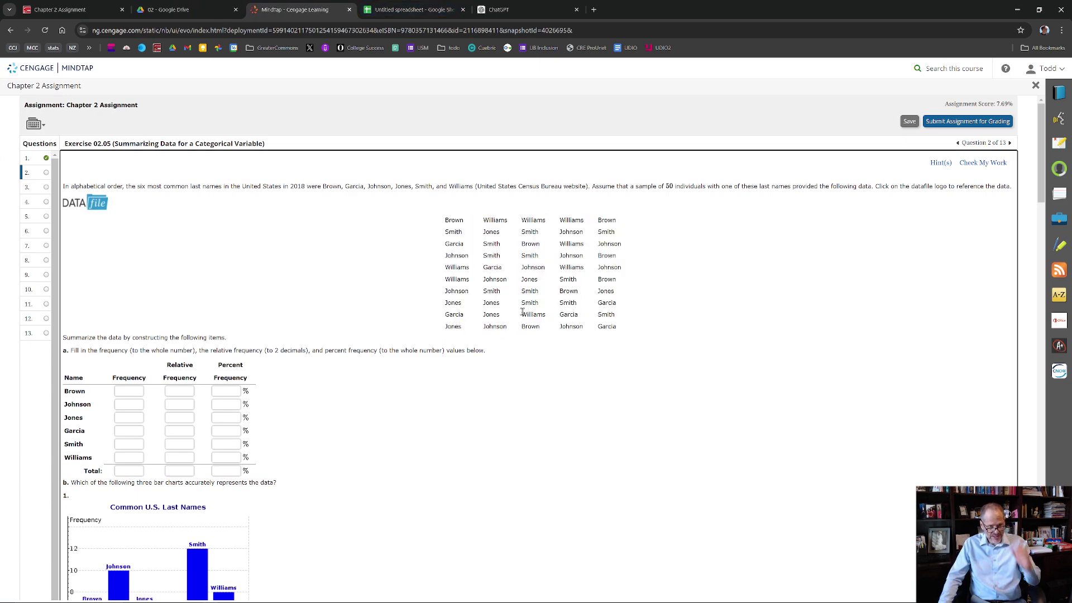
{"action": "left_click_drag", "start_coordinate": [261, 379], "coordinate": [172, 365]}
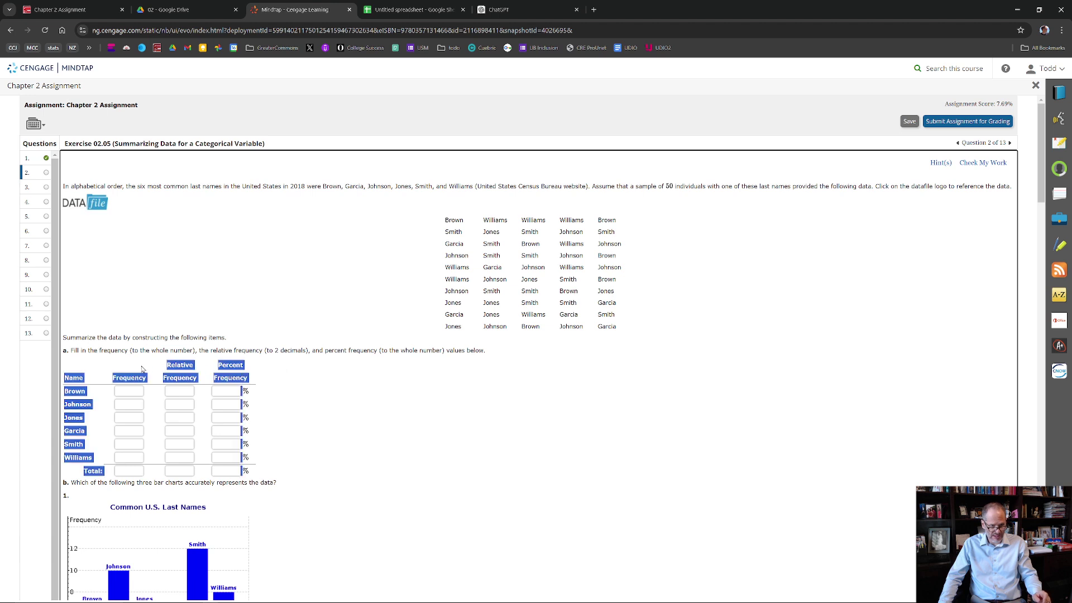
{"action": "left_click", "coordinate": [79, 372]}
{"action": "left_click_drag", "start_coordinate": [65, 379], "coordinate": [219, 374]}
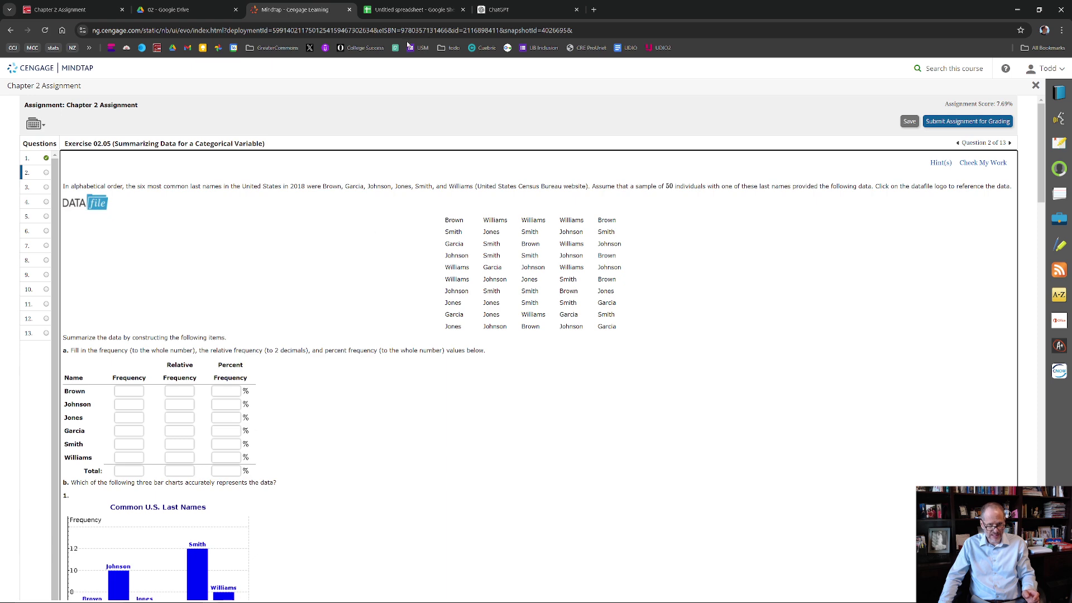
{"action": "key", "text": "ctrl+Tab"}
{"action": "left_click", "coordinate": [173, 146]}
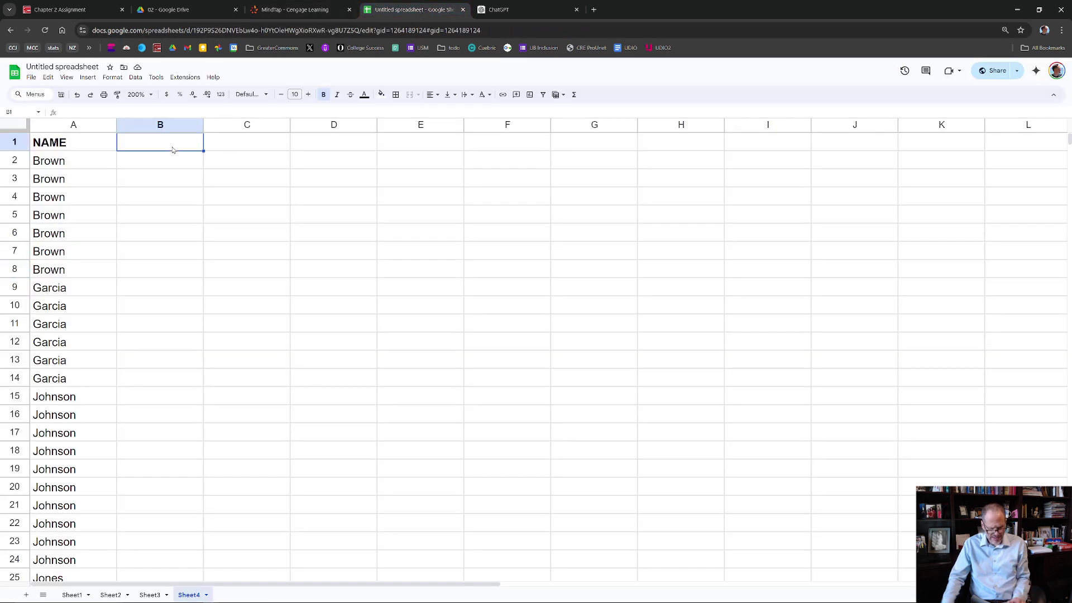
{"action": "type", "text": "FREQUENCY"}
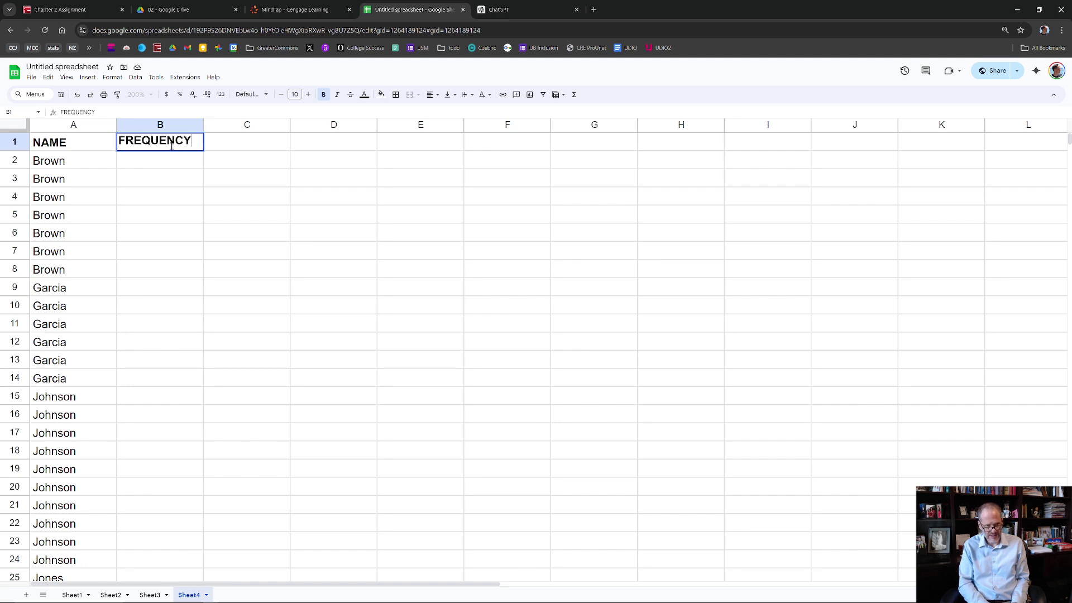
{"action": "key", "text": "Tab"}
{"action": "type", "text": "RELATIVE FREQUENCY"}
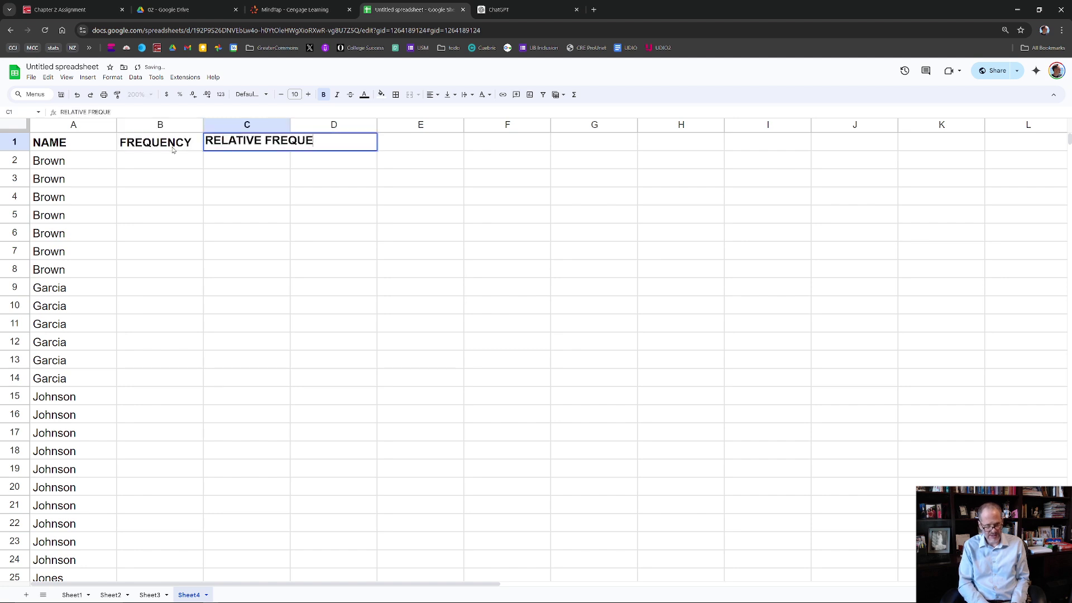
{"action": "key", "text": "Tab"}
{"action": "type", "text": "PERCENT FREQUENC"}
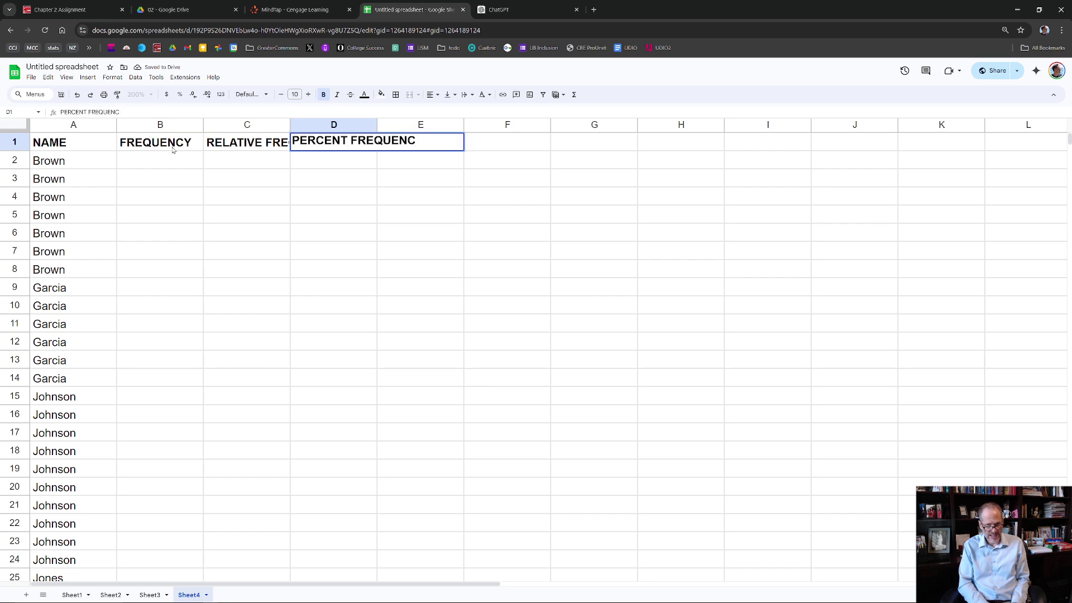
{"action": "type", "text": "EY"}
{"action": "key", "text": "Return"}
Widen columns C and D to fit their header text
{"action": "left_click", "coordinate": [249, 124]}
{"action": "left_click_drag", "start_coordinate": [249, 124], "coordinate": [479, 125]}
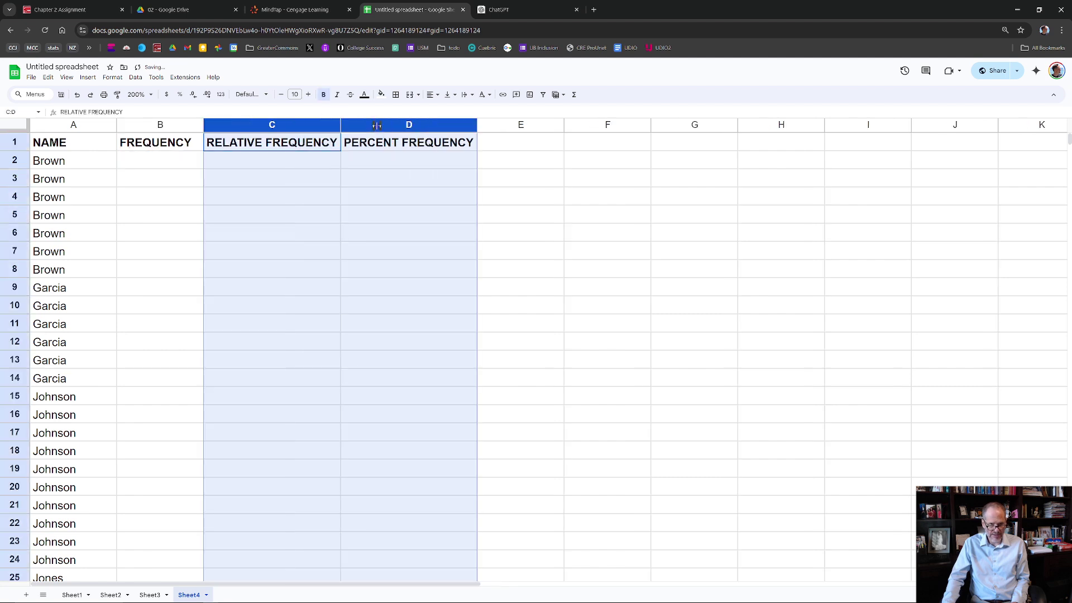
{"action": "left_click", "coordinate": [338, 169]}
{"action": "left_click", "coordinate": [172, 169]}
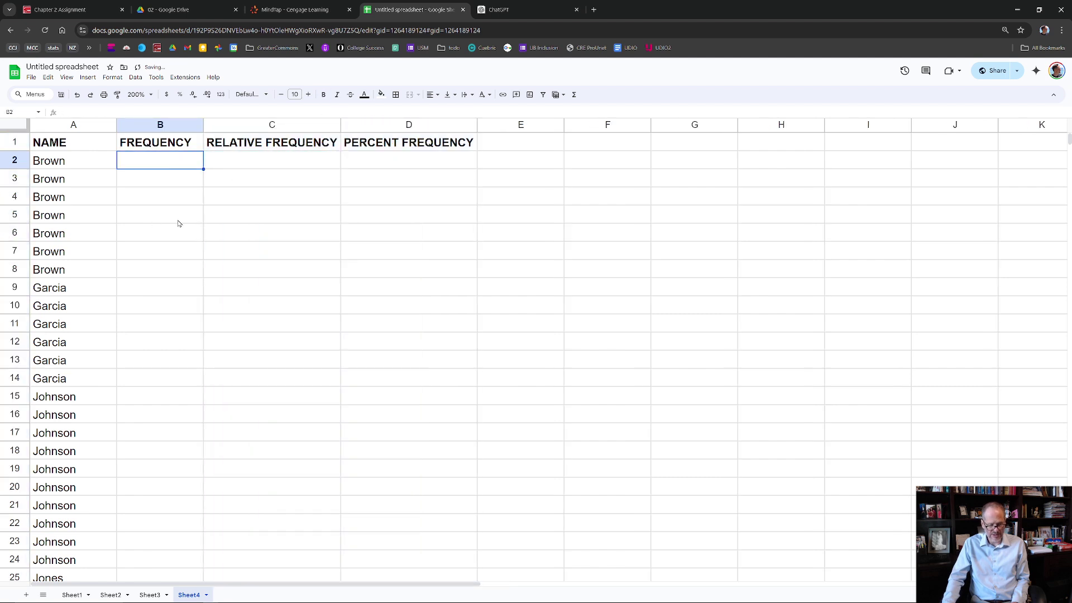
{"action": "type", "text": "=COUNTIF"}
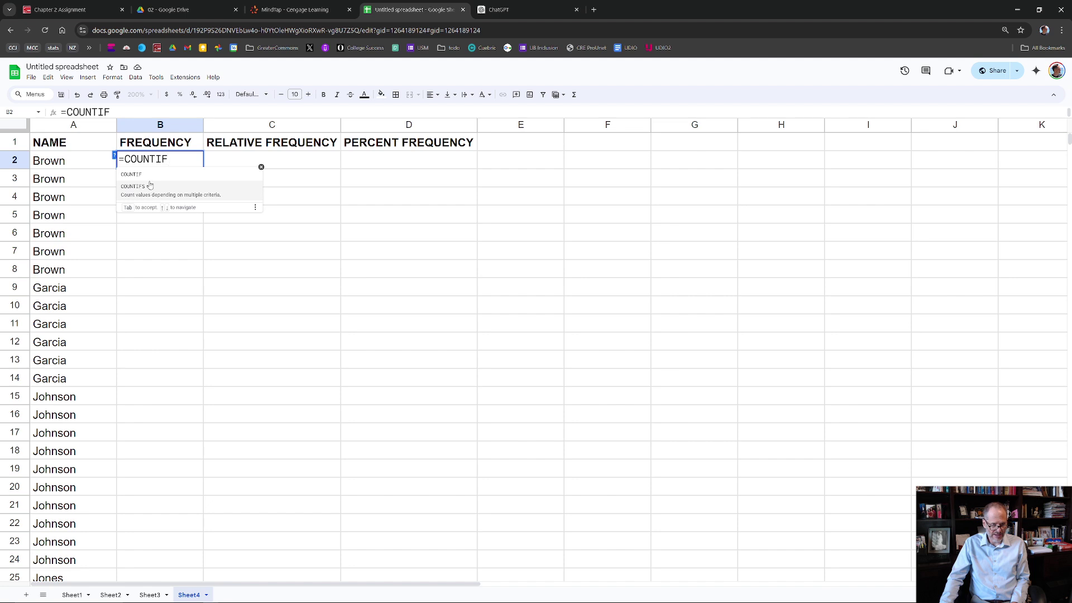
{"action": "left_click", "coordinate": [150, 186]}
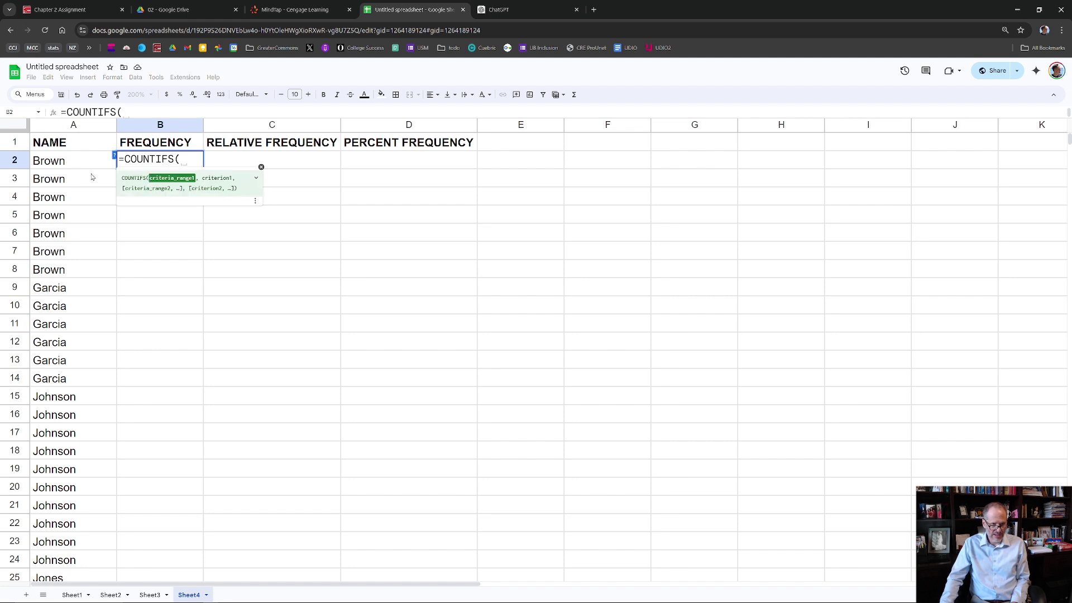
{"action": "left_click_drag", "start_coordinate": [69, 168], "coordinate": [57, 313]}
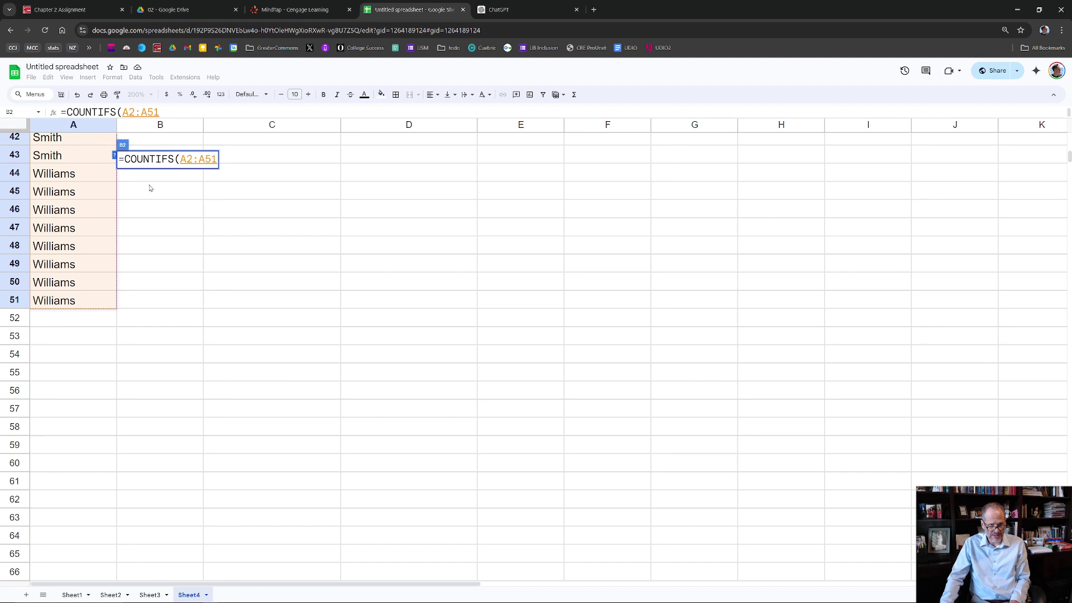
{"action": "key", "text": "F4"}
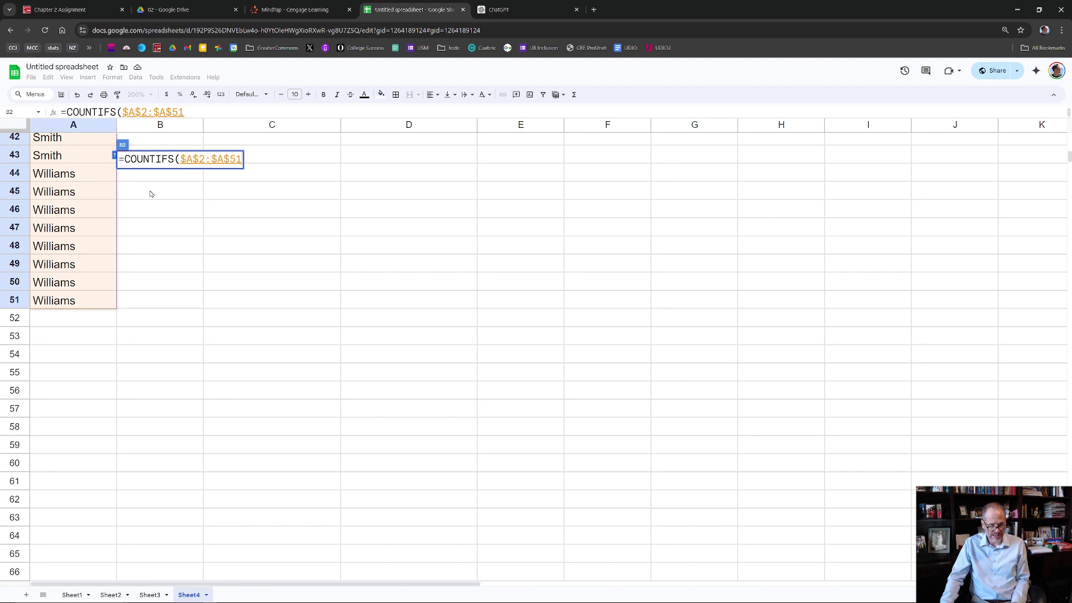
{"action": "type", "text": ","}
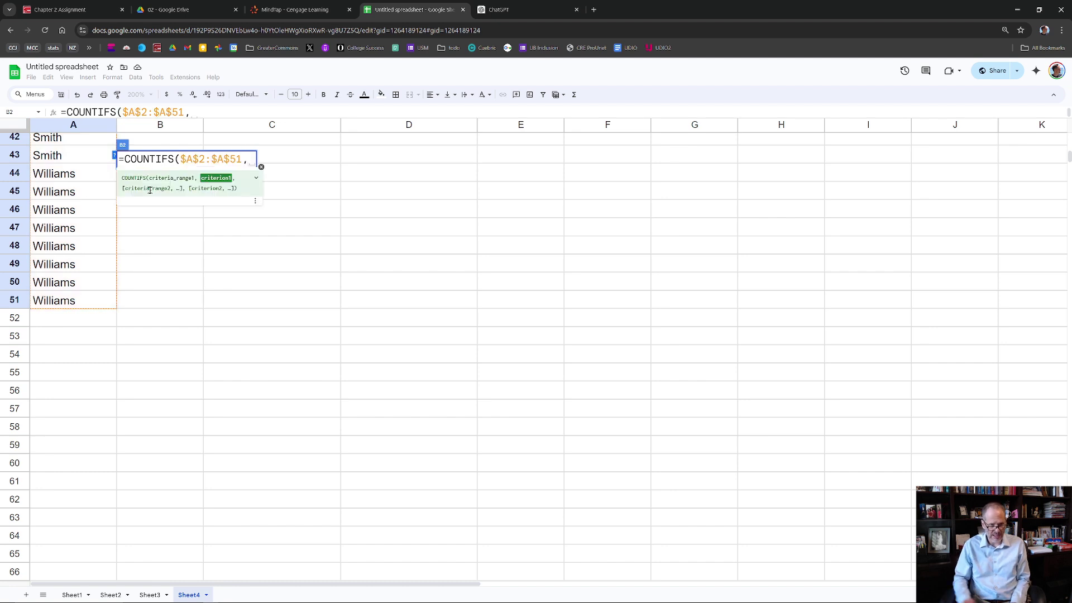
{"action": "scroll", "coordinate": [122, 274], "scroll_direction": "up", "scroll_amount": 10}
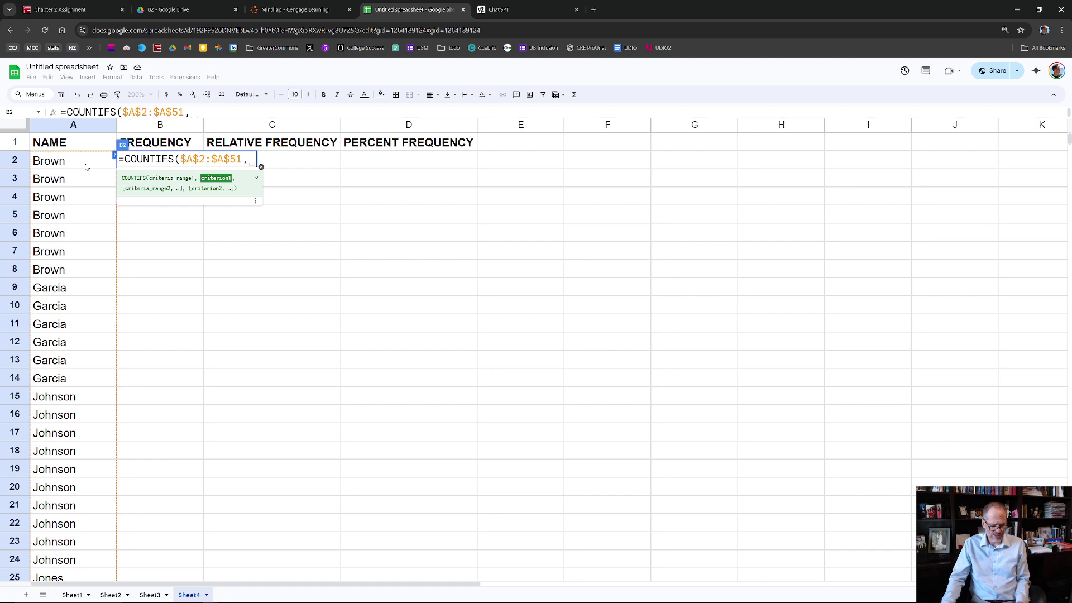
{"action": "key", "text": "Escape"}
{"action": "left_click", "coordinate": [182, 230]}
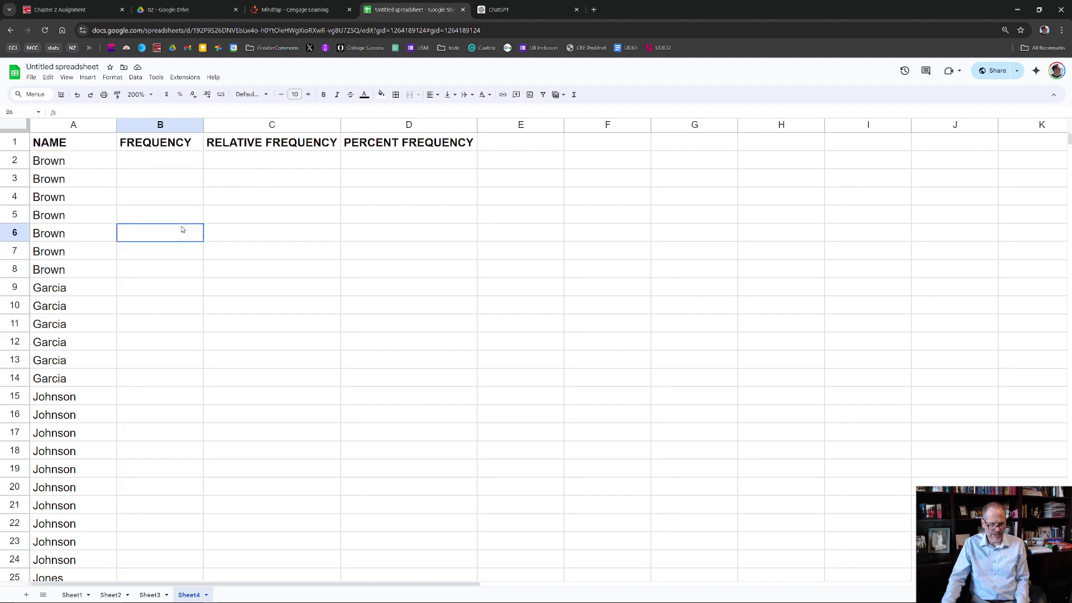
Insert an empty column between the NAME and FREQUENCY columns
{"action": "right_click", "coordinate": [163, 126]}
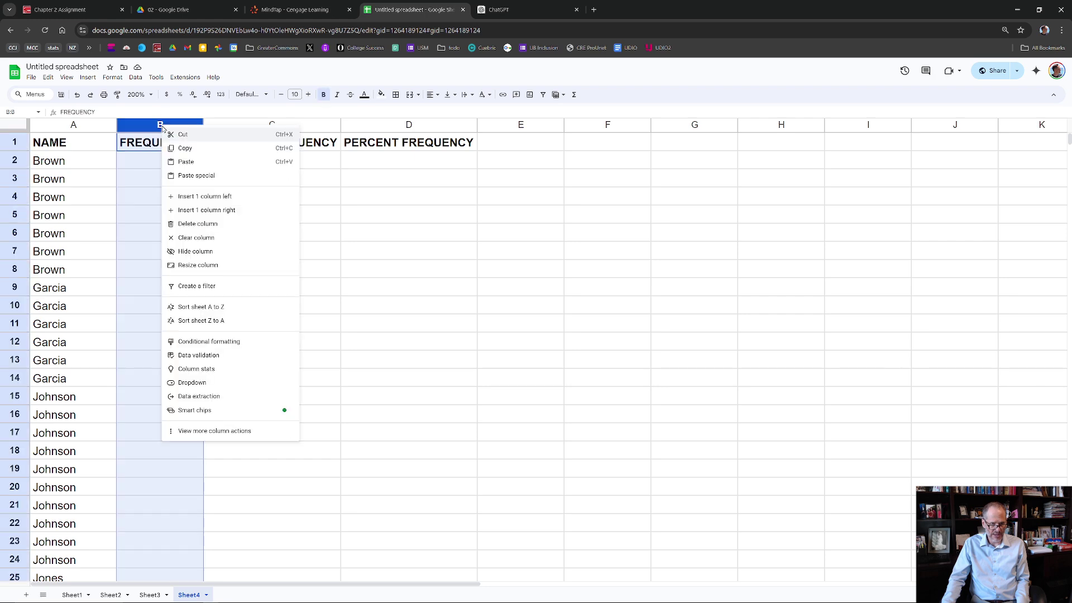
{"action": "left_click", "coordinate": [215, 197]}
{"action": "left_click", "coordinate": [441, 216]}
Copy the six names Brown to Williams from the question 2 table in MindTap and paste them into the spreadsheet starting at G4
{"action": "left_click", "coordinate": [302, 10]}
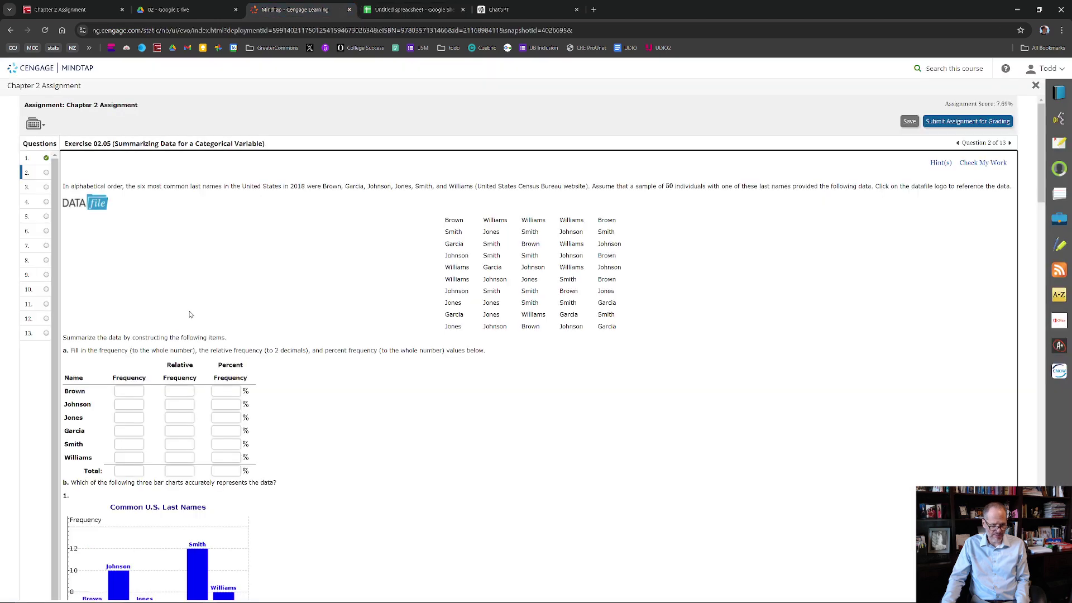
{"action": "left_click_drag", "start_coordinate": [98, 459], "coordinate": [65, 393]}
{"action": "key", "text": "ctrl+c"}
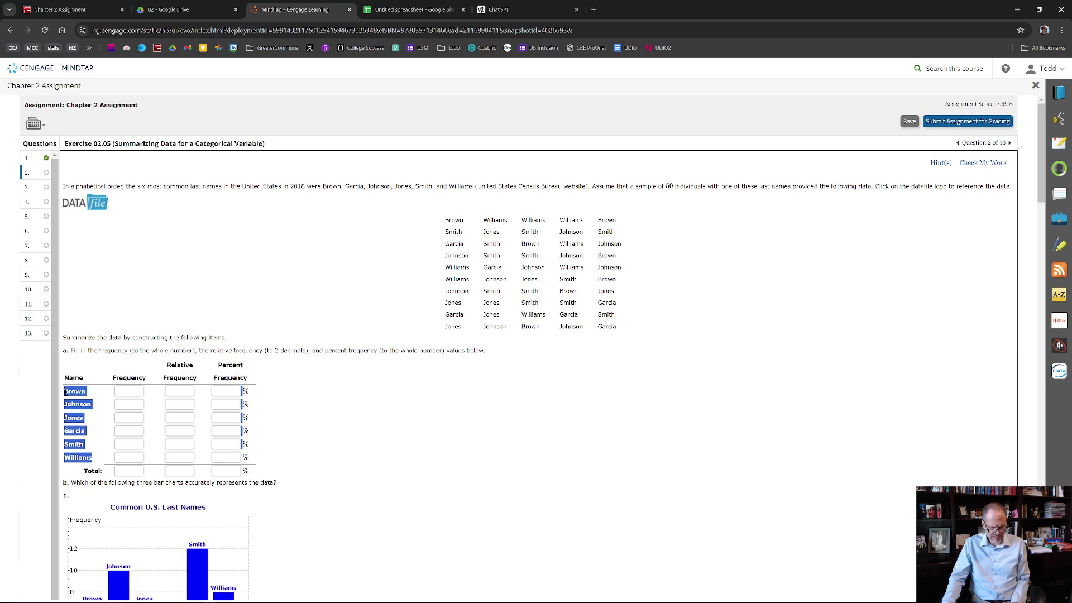
{"action": "left_click", "coordinate": [413, 9]}
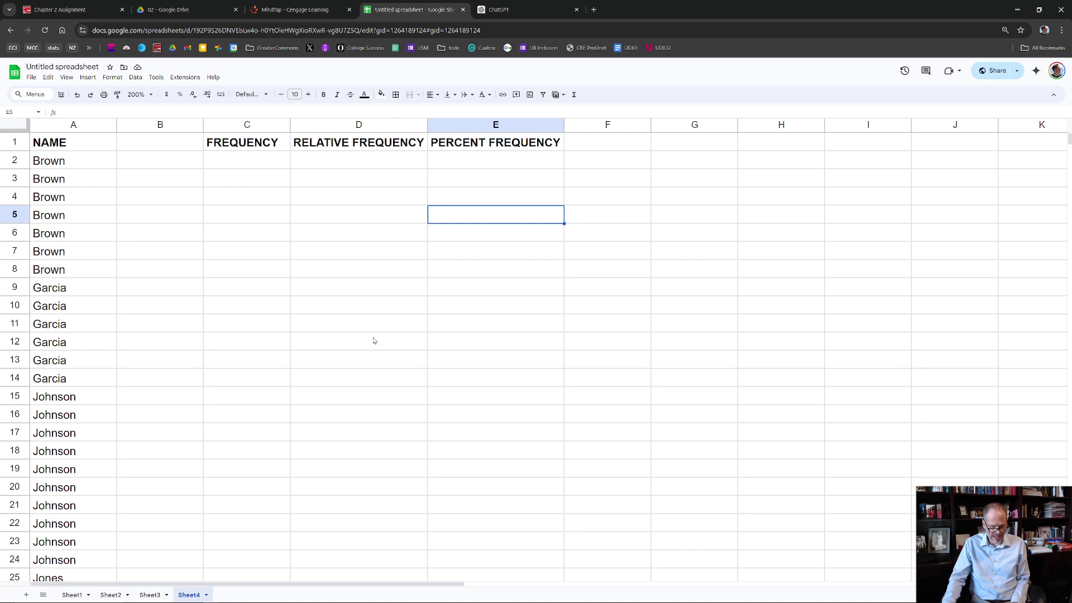
{"action": "left_click", "coordinate": [645, 195]}
{"action": "left_click", "coordinate": [693, 195]}
{"action": "key", "text": "ctrl+v"}
{"action": "left_click", "coordinate": [690, 205]}
{"action": "left_click_drag", "start_coordinate": [698, 199], "coordinate": [713, 386]}
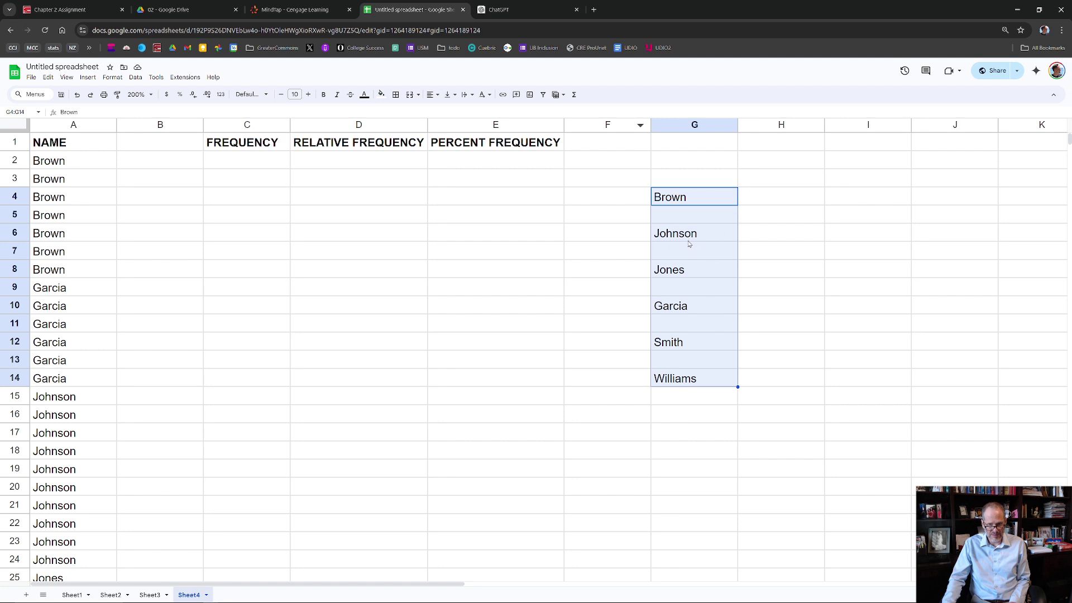
{"action": "left_click", "coordinate": [136, 78]}
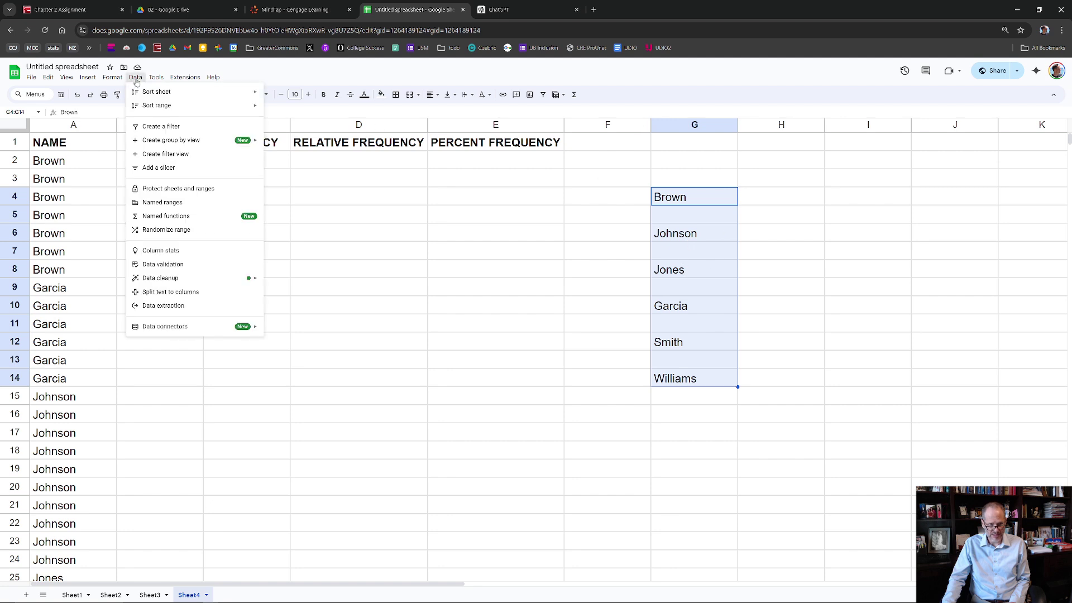
{"action": "left_click", "coordinate": [754, 174]}
{"action": "left_click", "coordinate": [716, 203]}
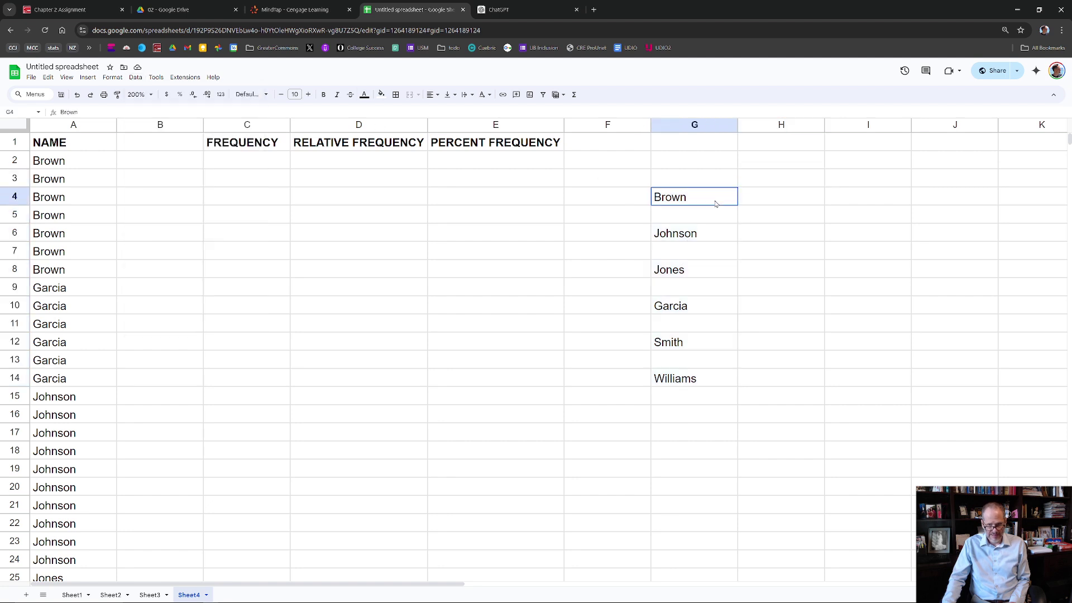
Try to remove the blank cells G5, G7, G9, G11 and G13 between the pasted names as one selection
{"action": "left_click", "coordinate": [706, 217]}
{"action": "left_click", "coordinate": [710, 260], "text": "ctrl"}
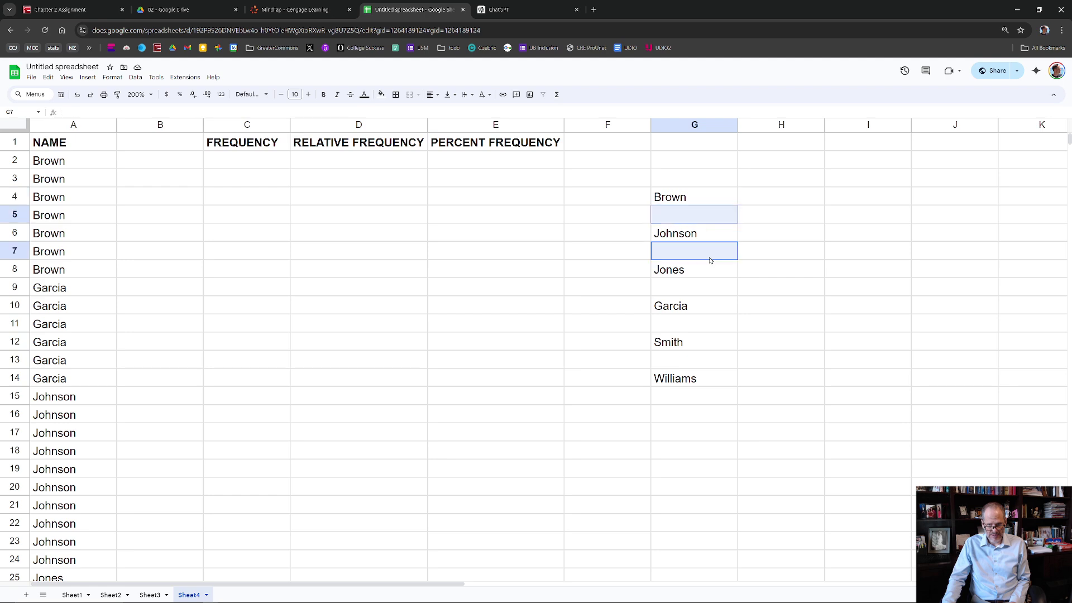
{"action": "left_click", "coordinate": [712, 287], "text": "ctrl"}
{"action": "left_click", "coordinate": [719, 330], "text": "ctrl"}
{"action": "left_click", "coordinate": [719, 363], "text": "ctrl"}
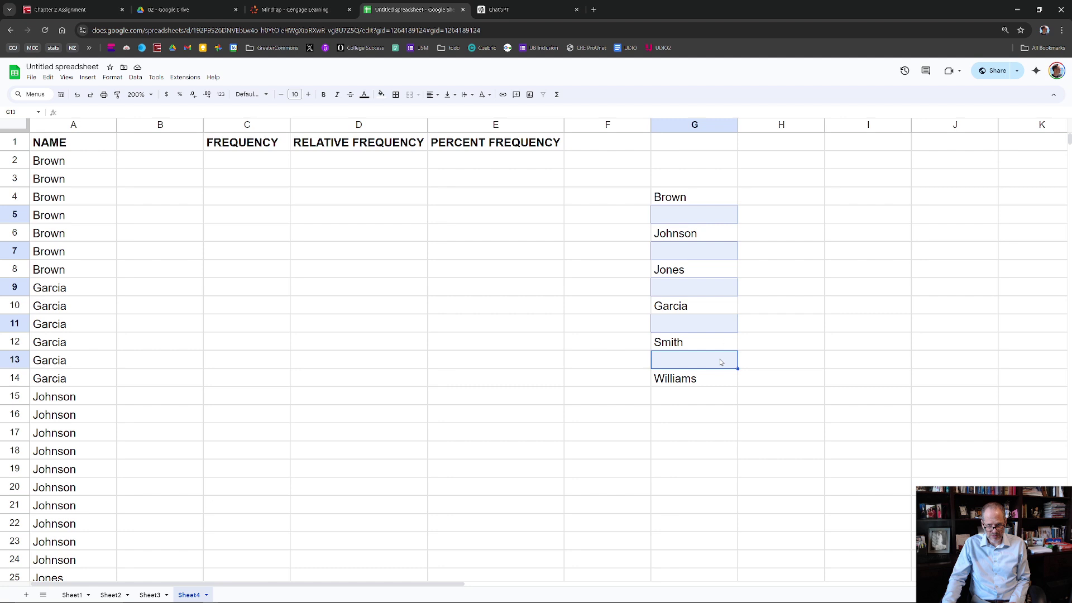
{"action": "left_click", "coordinate": [707, 217]}
{"action": "right_click", "coordinate": [707, 215]}
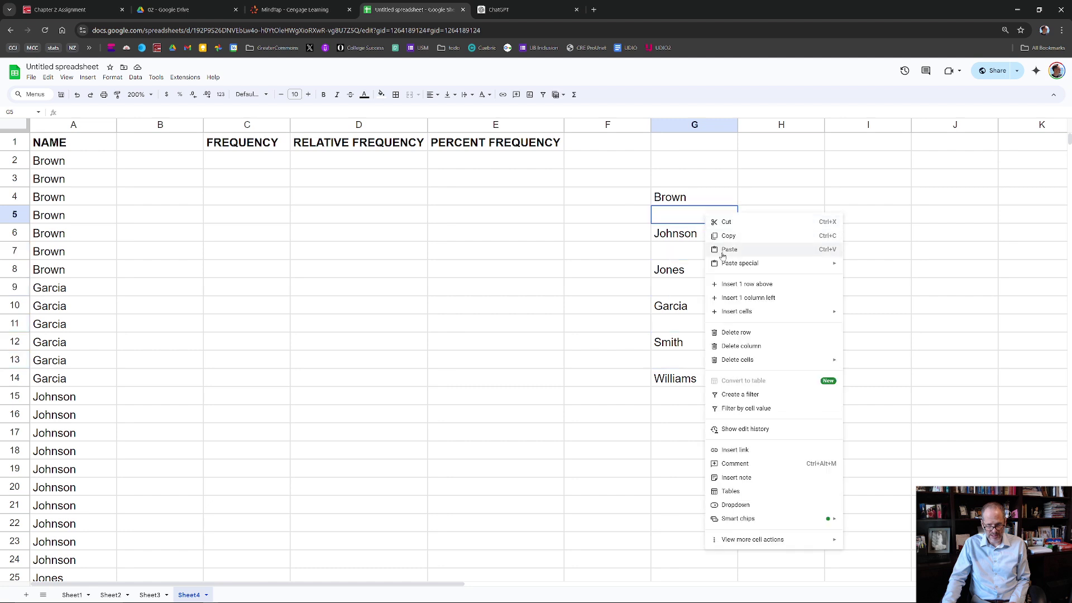
{"action": "left_click", "coordinate": [690, 259], "text": "ctrl"}
{"action": "left_click", "coordinate": [699, 293], "text": "ctrl"}
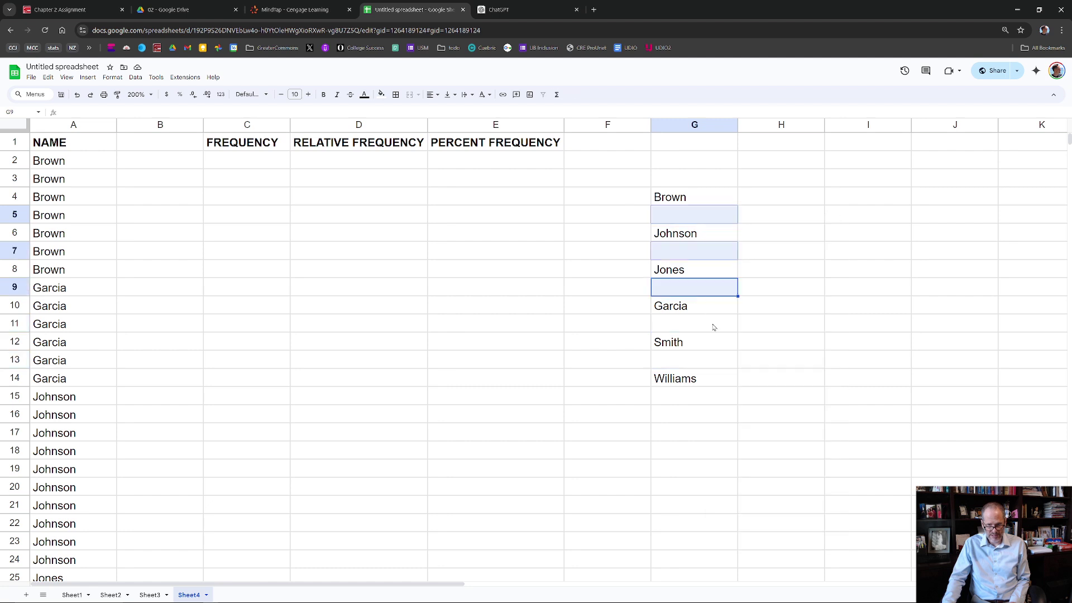
{"action": "left_click", "coordinate": [715, 328], "text": "ctrl"}
{"action": "left_click", "coordinate": [713, 359], "text": "ctrl"}
{"action": "right_click", "coordinate": [713, 359]}
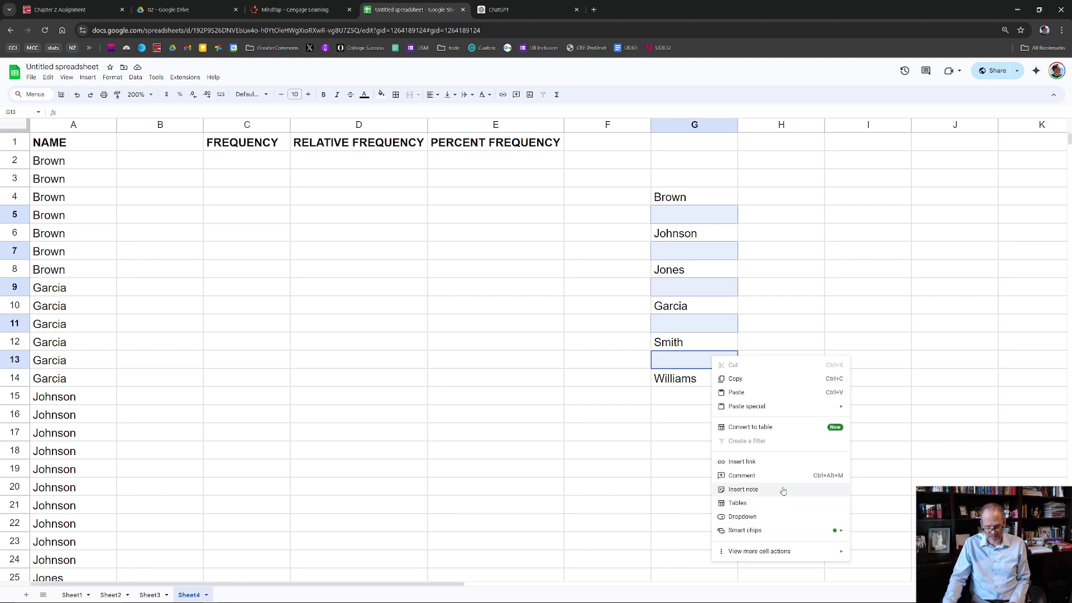
{"action": "mouse_move", "coordinate": [728, 553]}
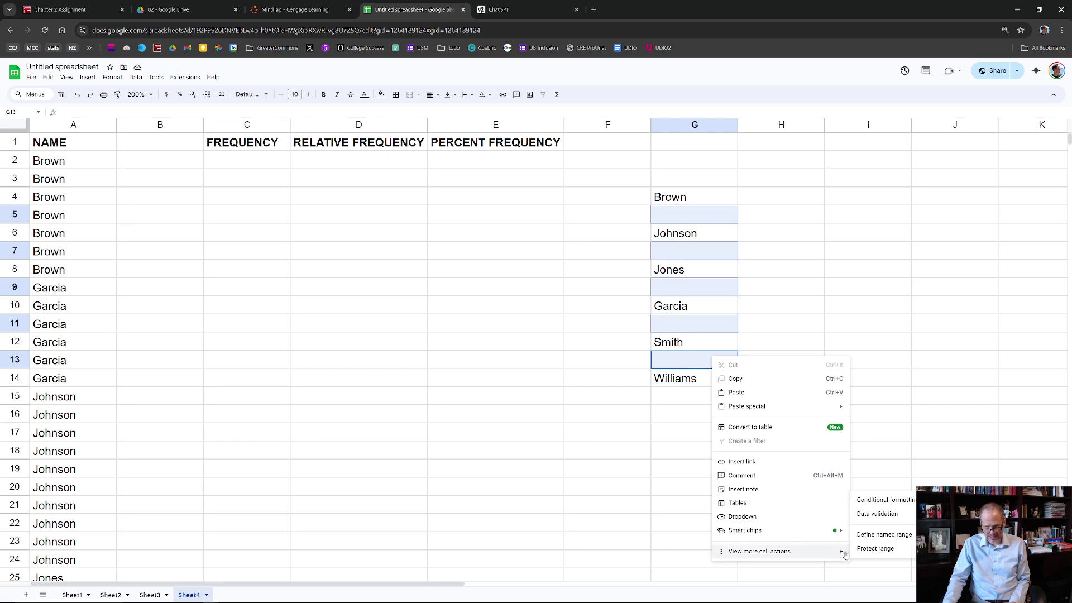
{"action": "left_click", "coordinate": [875, 323]}
{"action": "left_click", "coordinate": [699, 219]}
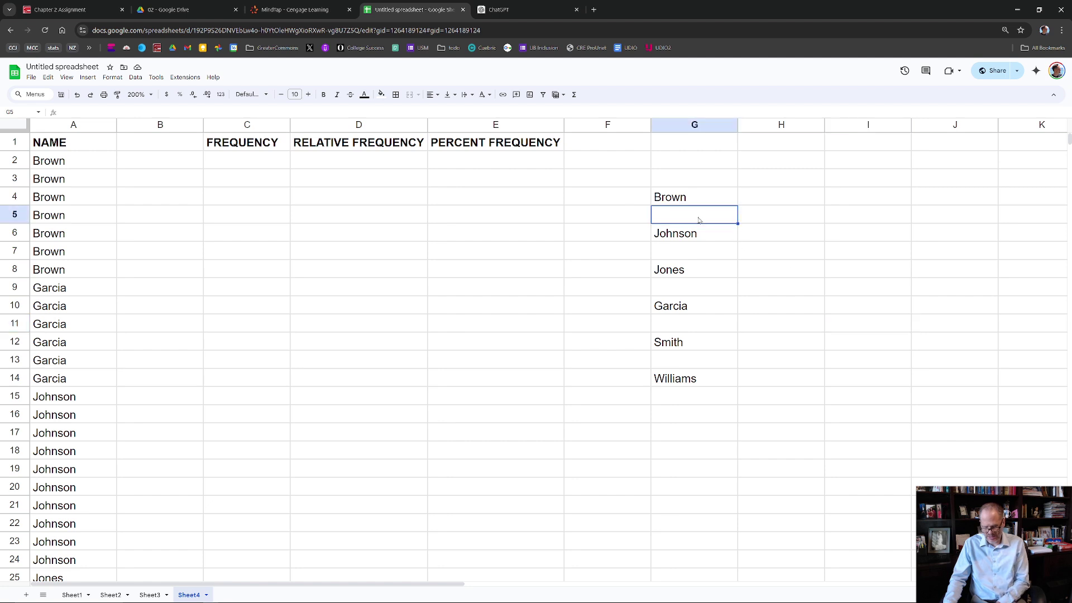
Close the first two gaps in the pasted name list by shifting Johnson up to G5 and Jones up to G6, along with the entries below them
{"action": "left_click_drag", "start_coordinate": [698, 236], "coordinate": [717, 390]}
{"action": "key", "text": "ctrl+c"}
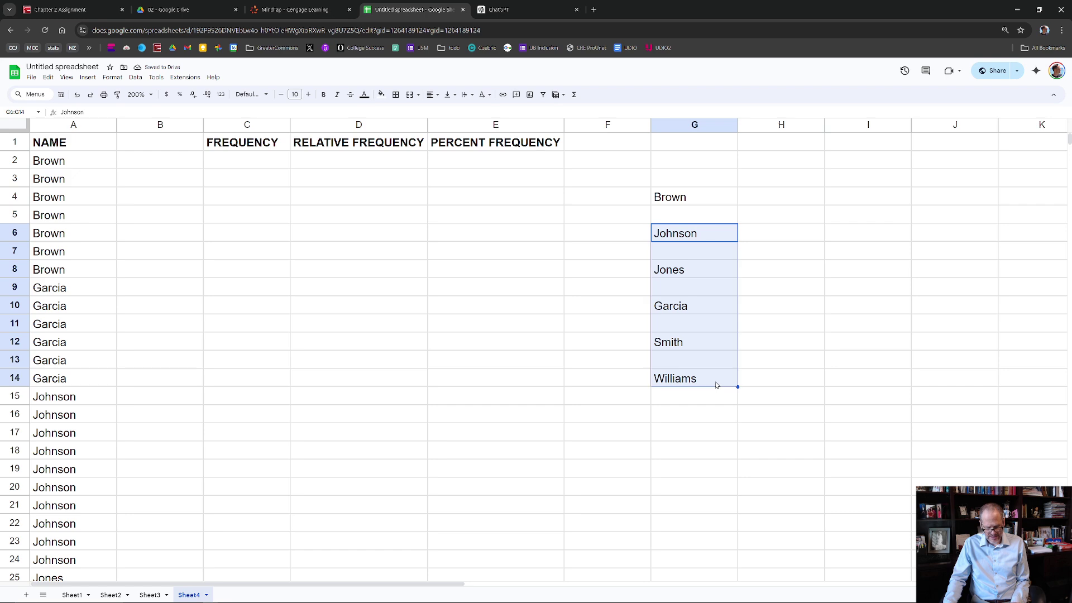
{"action": "left_click", "coordinate": [677, 217]}
{"action": "key", "text": "ctrl+v"}
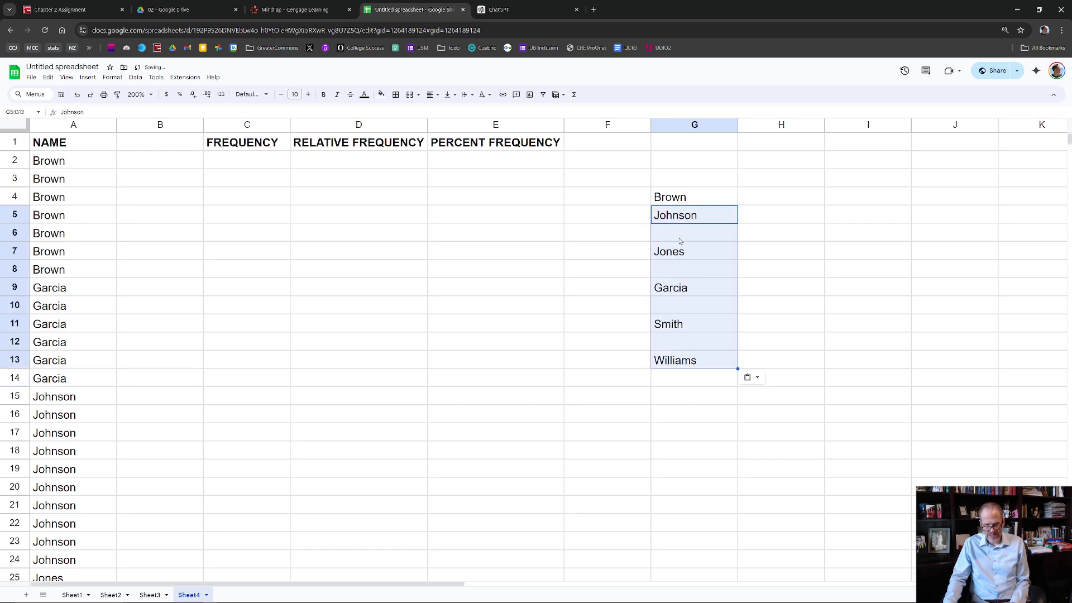
{"action": "left_click_drag", "start_coordinate": [685, 258], "coordinate": [684, 360]}
{"action": "key", "text": "ctrl+c"}
{"action": "left_click", "coordinate": [667, 239]}
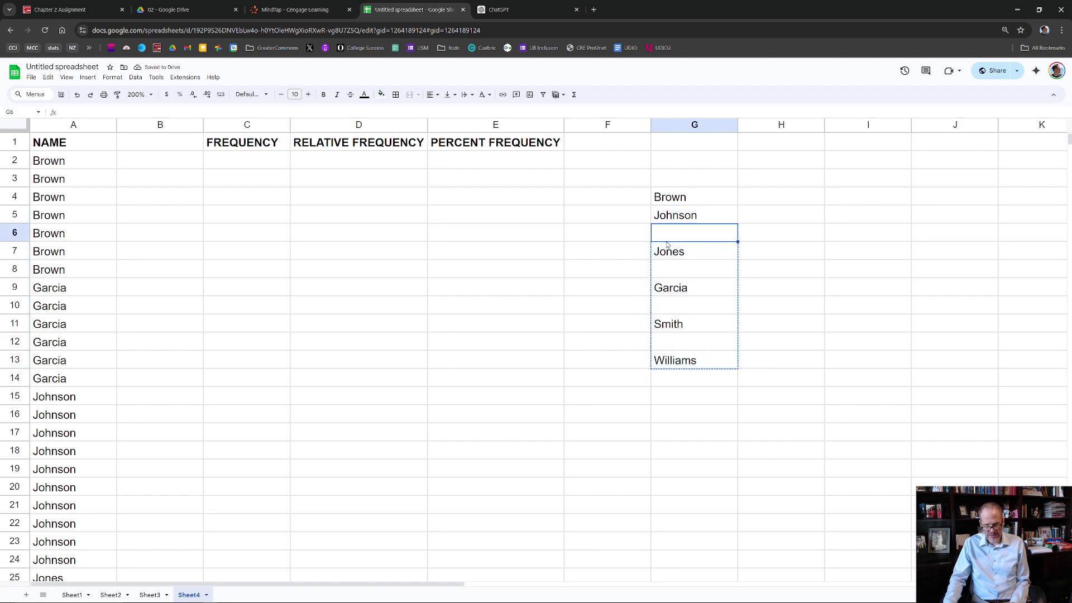
{"action": "key", "text": "ctrl+v"}
Close the remaining gaps in the name list by moving Garcia to G7, Smith to G8 and Williams to G9
{"action": "left_click_drag", "start_coordinate": [692, 276], "coordinate": [700, 341]}
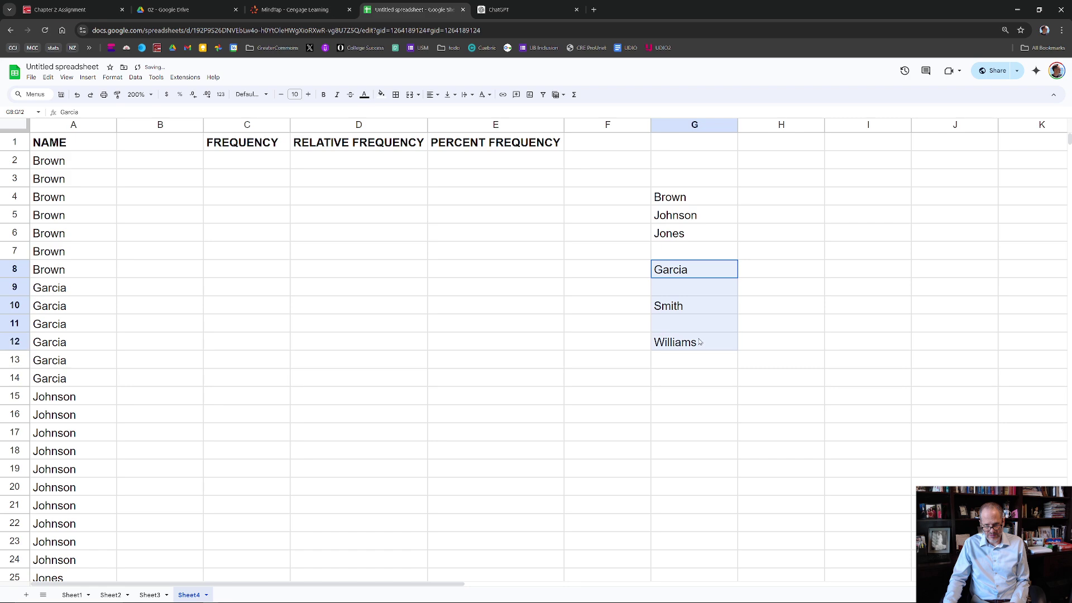
{"action": "left_click_drag", "start_coordinate": [672, 259], "coordinate": [672, 241]}
{"action": "left_click_drag", "start_coordinate": [686, 289], "coordinate": [690, 323]}
{"action": "key", "text": "ctrl+x"}
{"action": "left_click", "coordinate": [676, 275]}
{"action": "key", "text": "ctrl+v"}
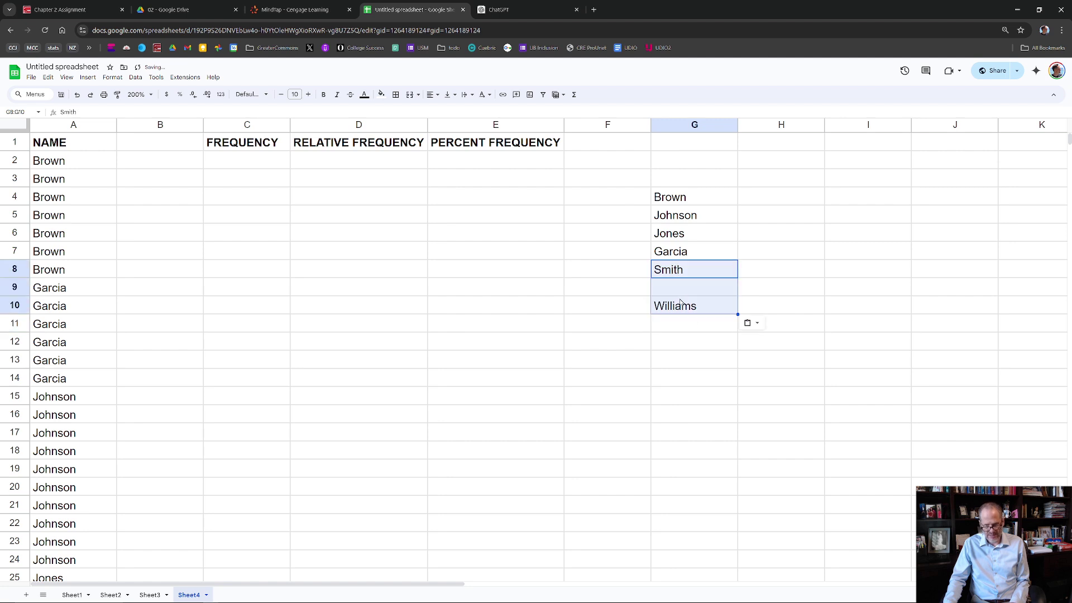
{"action": "left_click", "coordinate": [682, 307]}
{"action": "key", "text": "ctrl+x"}
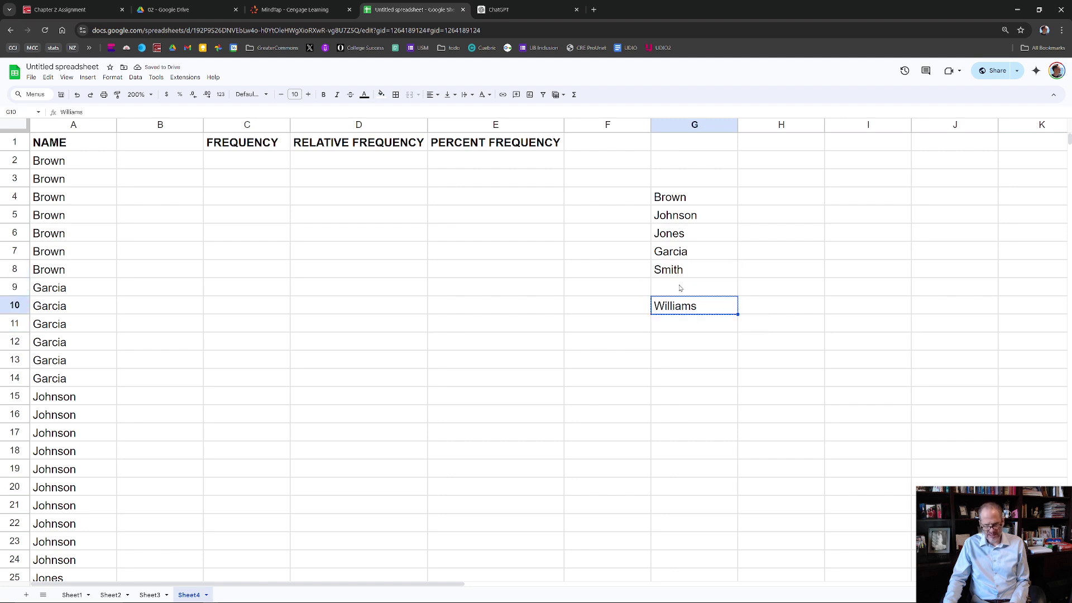
{"action": "left_click", "coordinate": [681, 288]}
{"action": "key", "text": "ctrl+v"}
Move the gap-free list of six names from G4:G9 to column B, starting at B2
{"action": "left_click_drag", "start_coordinate": [684, 206], "coordinate": [686, 289]}
{"action": "key", "text": "ctrl+c"}
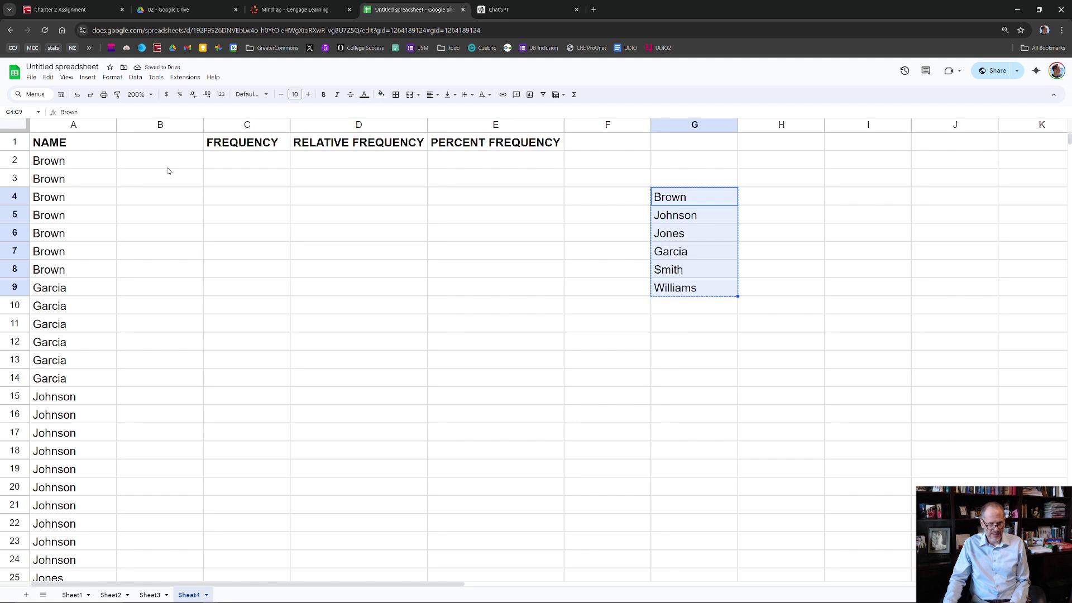
{"action": "left_click", "coordinate": [168, 171]}
{"action": "key", "text": "ctrl+v"}
Enter the header NAMES in cell B1 above the list of six names
{"action": "left_click", "coordinate": [155, 146]}
{"action": "type", "text": "name"}
{"action": "key", "text": "BackSpace"}
{"action": "key", "text": "BackSpace"}
{"action": "key", "text": "BackSpace"}
{"action": "key", "text": "BackSpace"}
{"action": "type", "text": "NAMES"}
Change the header in A1 to OBSERVATIONS and fit column A's width to it
{"action": "key", "text": "Left"}
{"action": "type", "text": "OBSER"}
{"action": "key", "text": "BackSpace"}
{"action": "key", "text": "BackSpace"}
{"action": "type", "text": "SERVATIONS"}
{"action": "key", "text": "Return"}
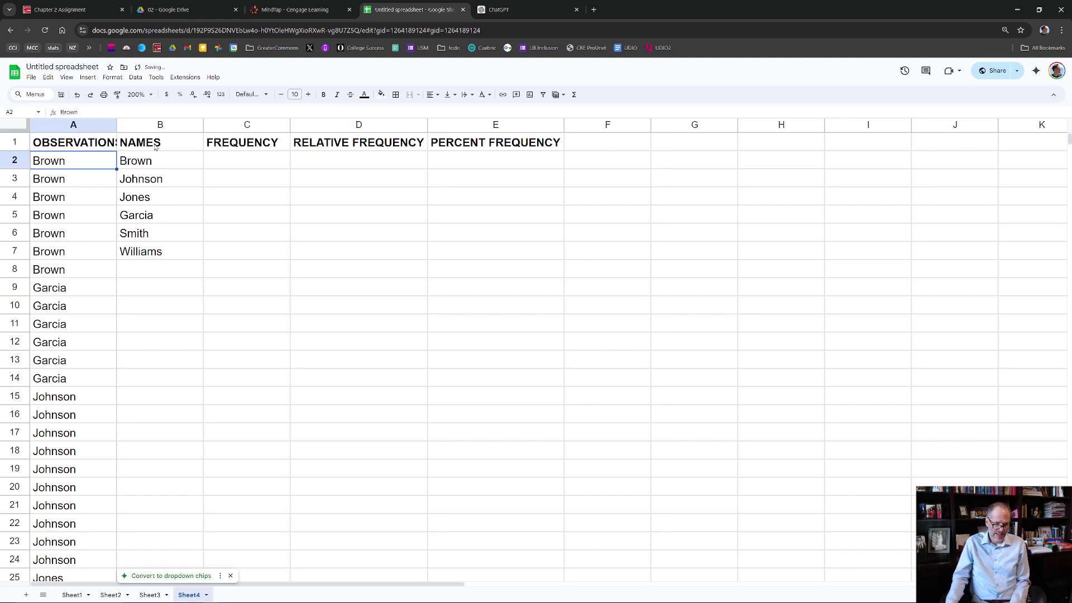
{"action": "double_click", "coordinate": [116, 125]}
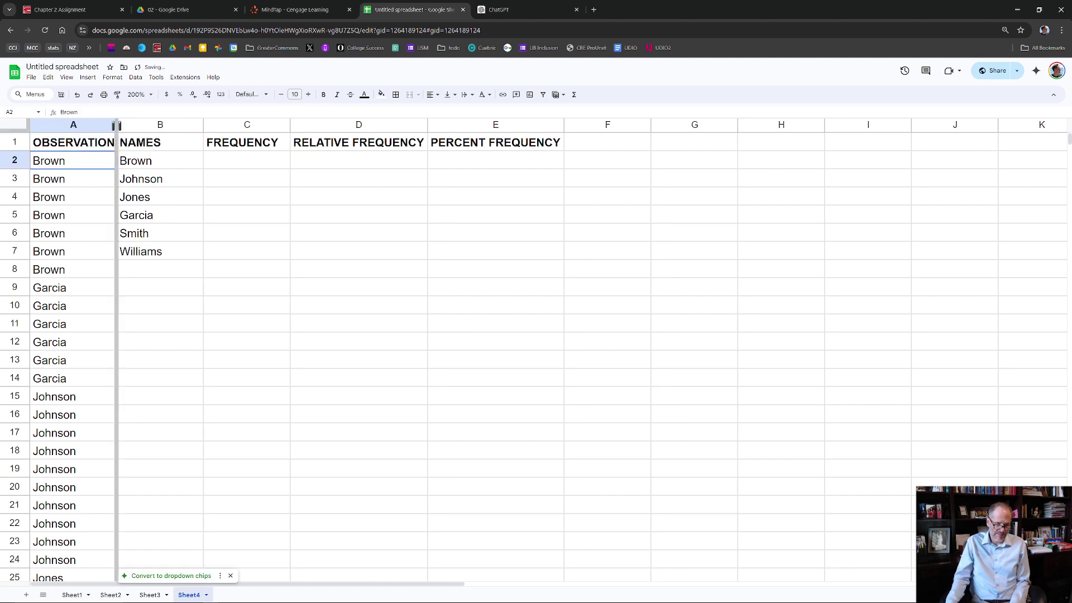
Enter =COUNTIF($A$2:$A$51,B2) in C2 to count the first name's occurrences in the observations
{"action": "left_click", "coordinate": [157, 180]}
{"action": "left_click", "coordinate": [251, 161]}
{"action": "type", "text": "=COUNTIF"}
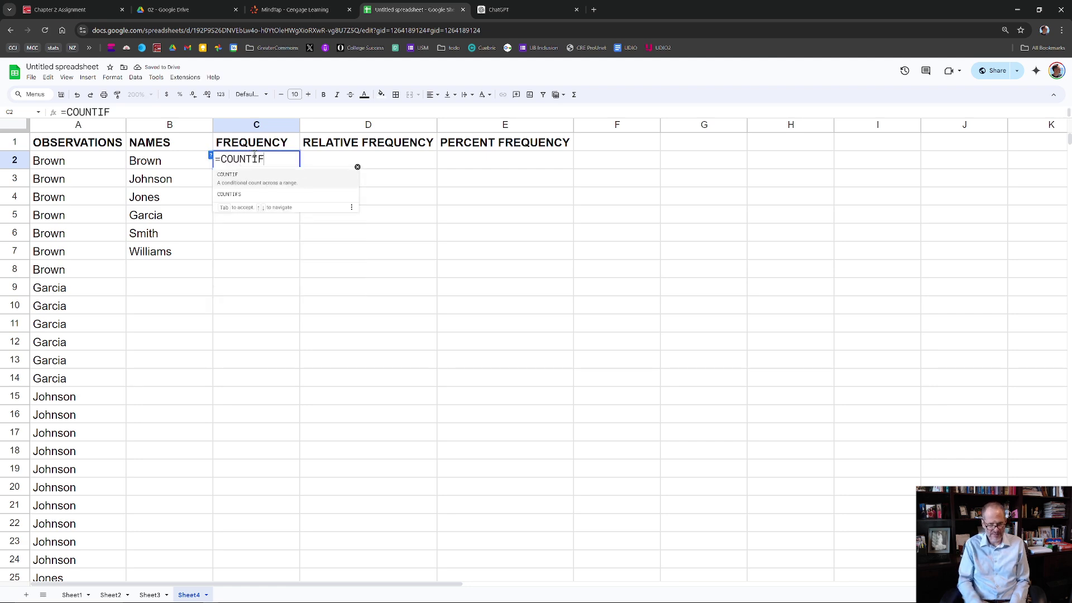
{"action": "type", "text": "("}
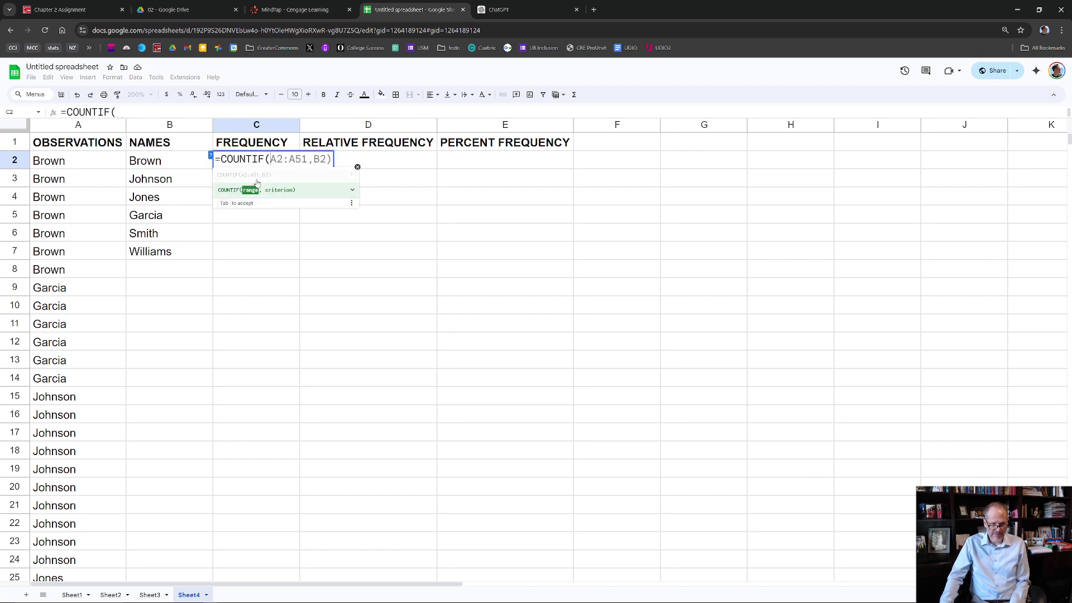
{"action": "left_click", "coordinate": [63, 163]}
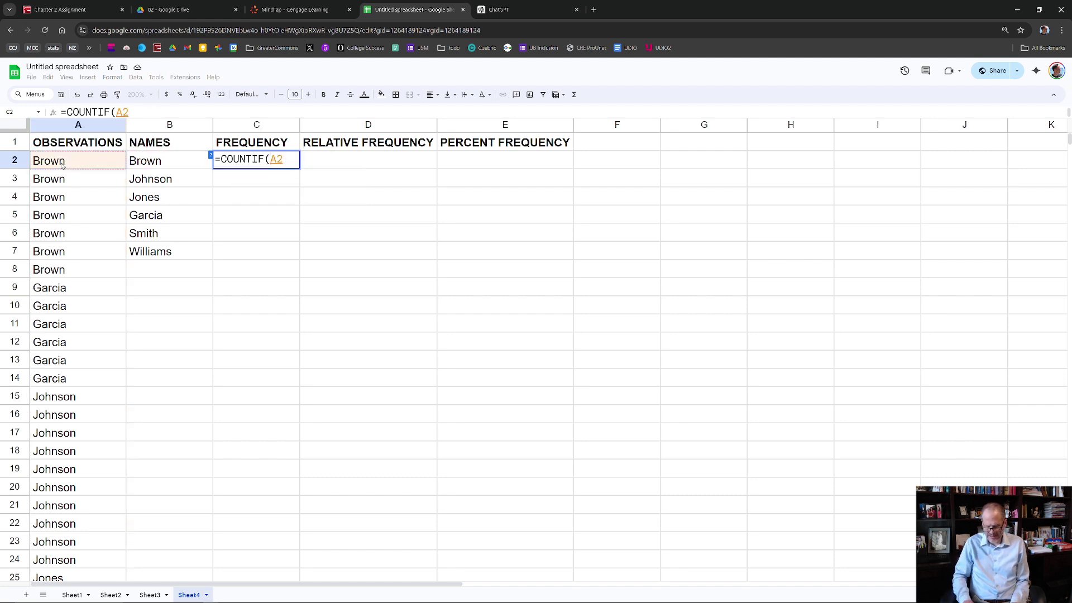
{"action": "key", "text": "ctrl+shift+Down"}
{"action": "key", "text": "F4"}
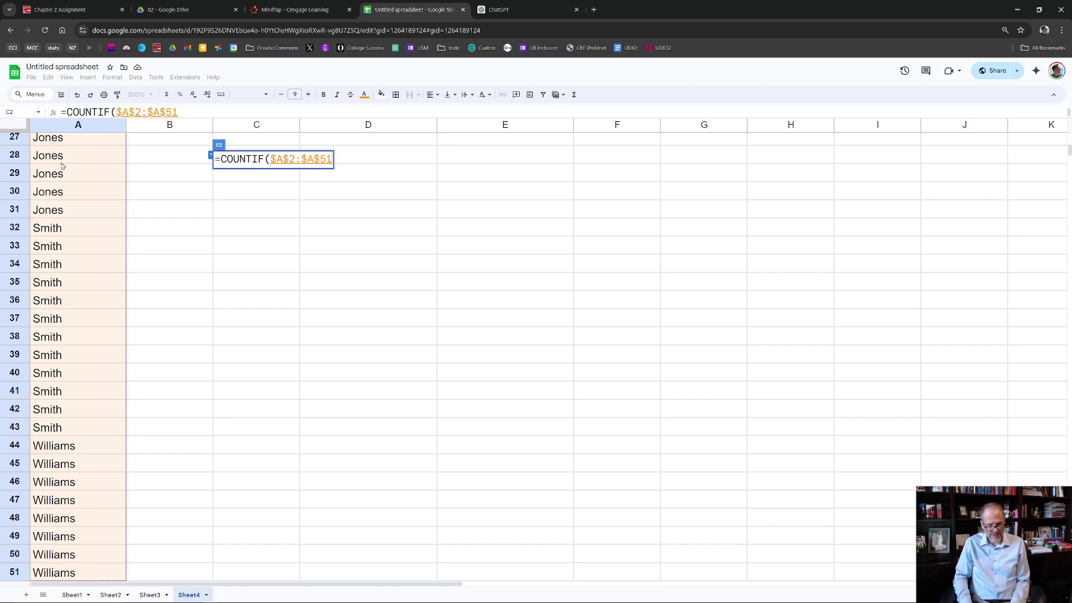
{"action": "type", "text": ","}
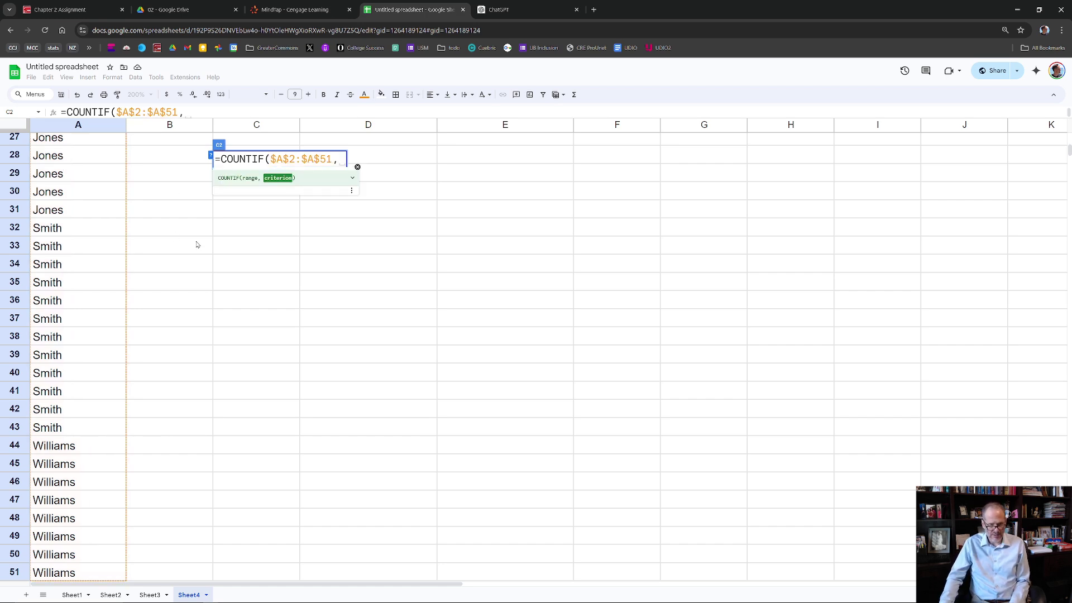
{"action": "scroll", "coordinate": [195, 243], "scroll_direction": "up", "scroll_amount": 10}
{"action": "left_click", "coordinate": [184, 164]}
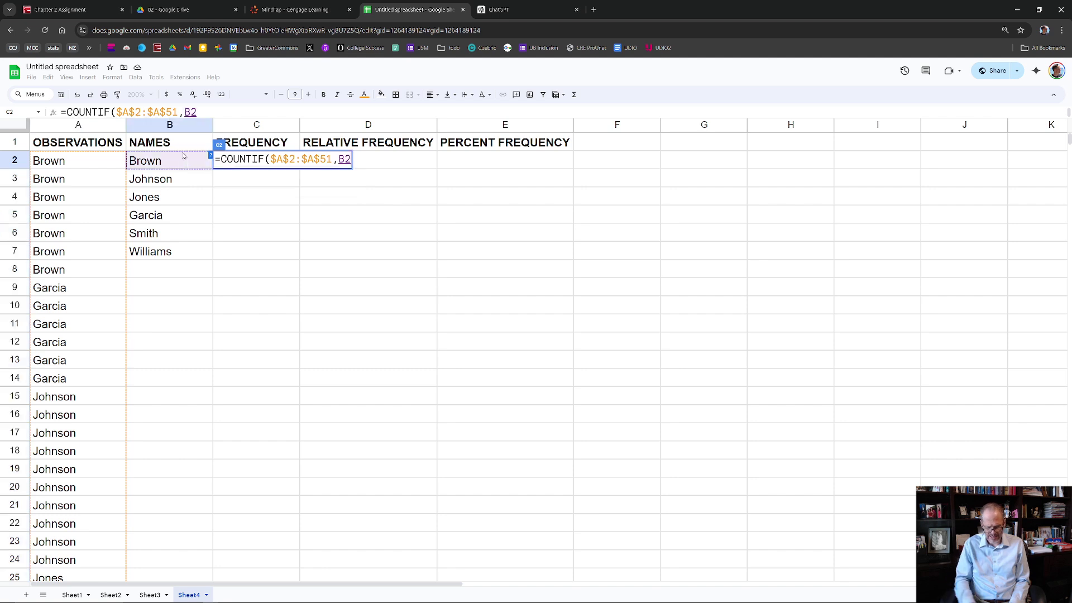
{"action": "type", "text": ")"}
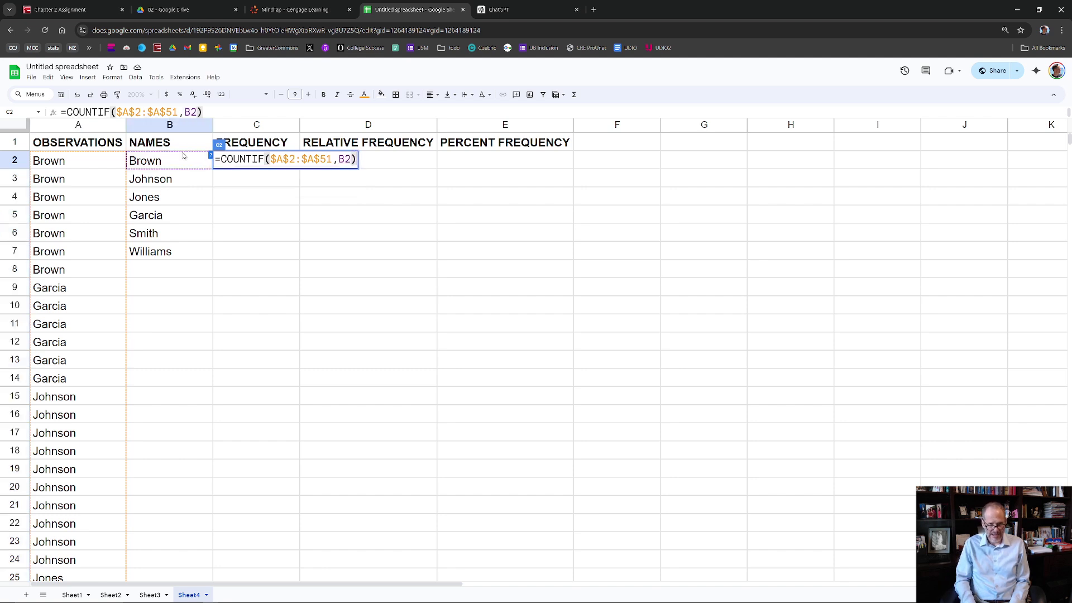
{"action": "key", "text": "Return"}
Copy the COUNTIF formula from C2 into C3:C7 for the other five names
{"action": "key", "text": "Up"}
{"action": "key", "text": "ctrl+c"}
{"action": "key", "text": "Down"}
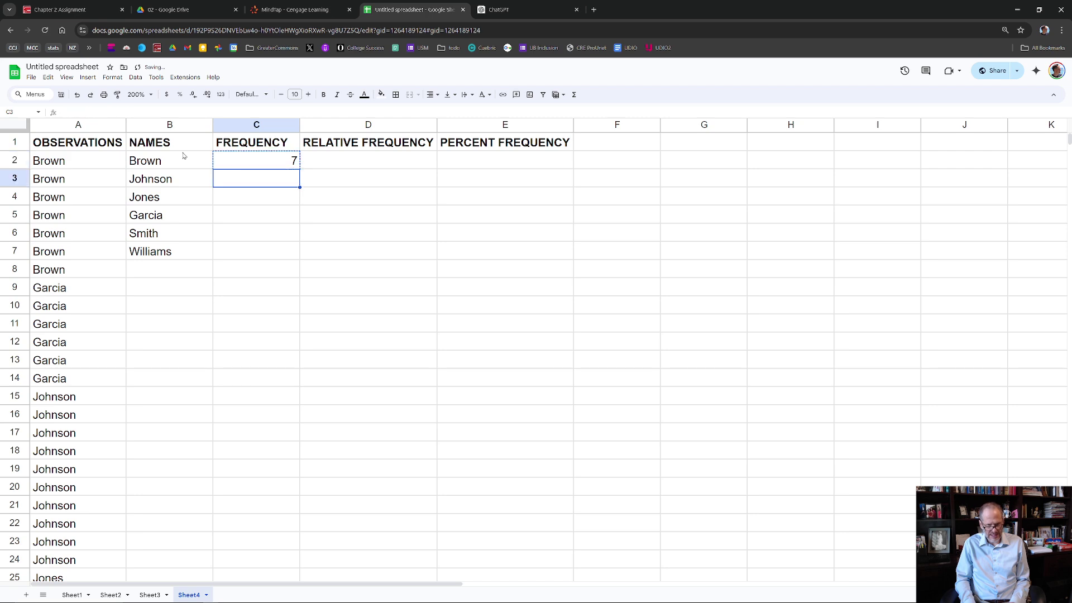
{"action": "key", "text": "shift+Down"}
{"action": "key", "text": "shift+Down"}
{"action": "key", "text": "shift+Down"}
{"action": "key", "text": "shift+Down"}
{"action": "key", "text": "ctrl+v"}
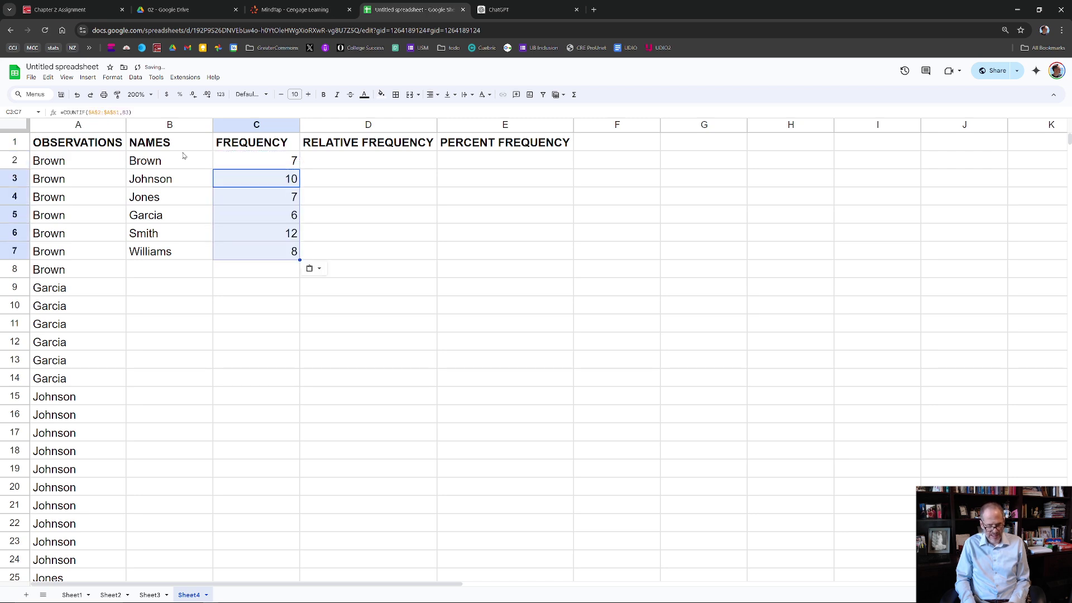
Add a bold TOTAL label in B8 below the list of names
{"action": "key", "text": "Down"}
{"action": "key", "text": "Down"}
{"action": "key", "text": "Down"}
{"action": "key", "text": "Down"}
{"action": "key", "text": "Down"}
{"action": "key", "text": "Left"}
{"action": "key", "text": "ctrl+b"}
{"action": "type", "text": "TOTAL"}
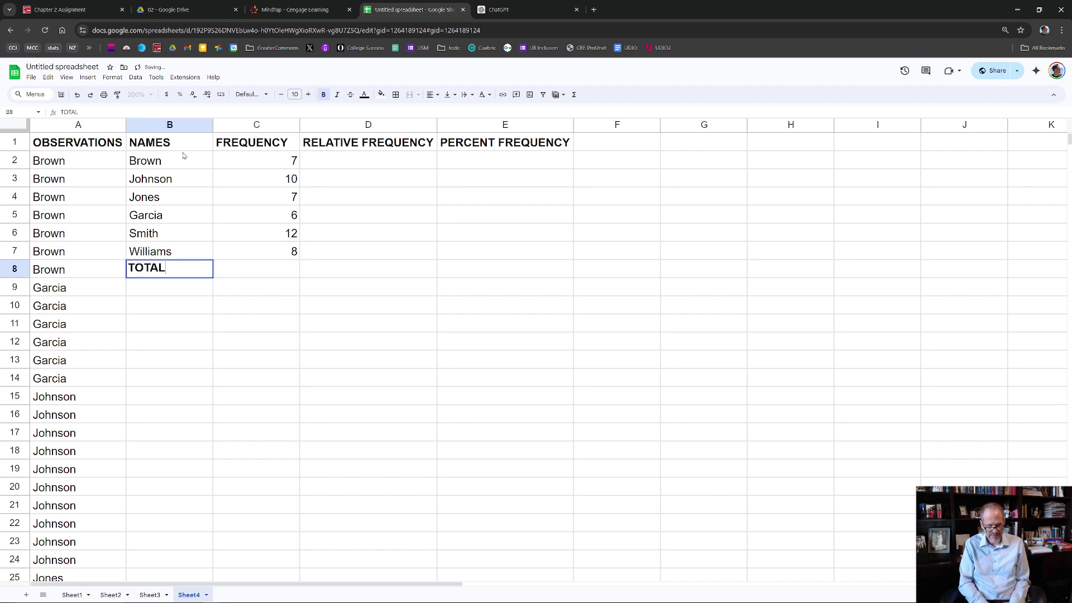
{"action": "key", "text": "Tab"}
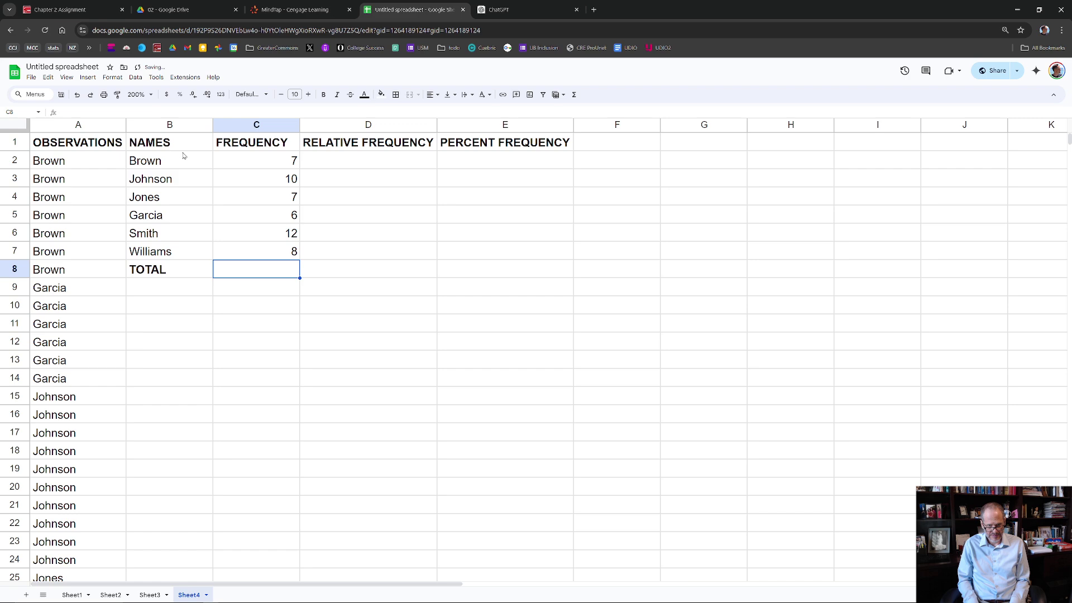
Make C8 bold and enter =SUM(C2:C7) in it to total the frequencies
{"action": "key", "text": "ctrl+b"}
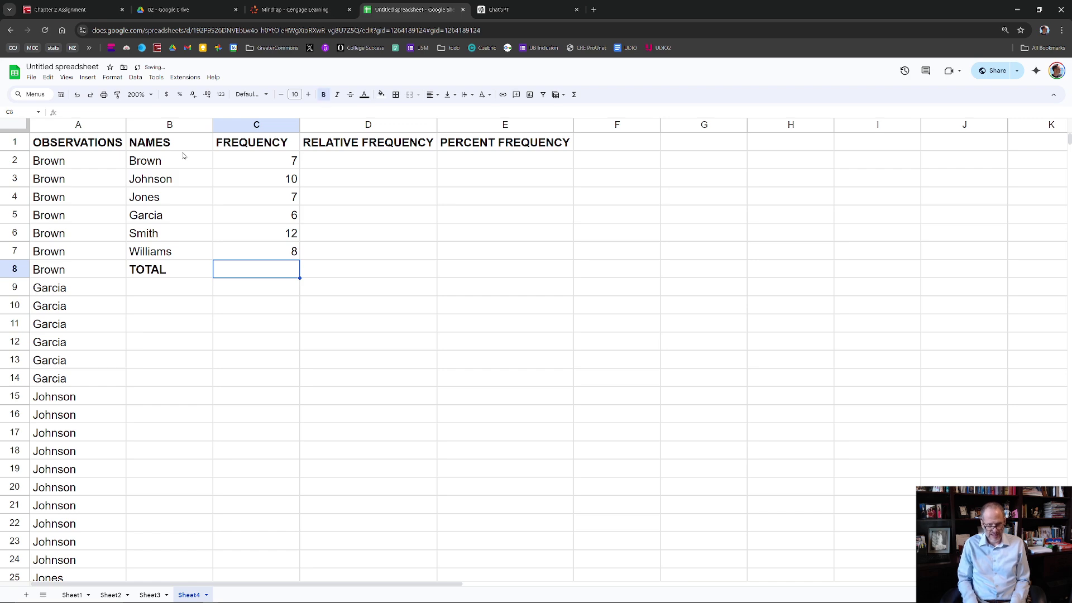
{"action": "left_click", "coordinate": [578, 94]}
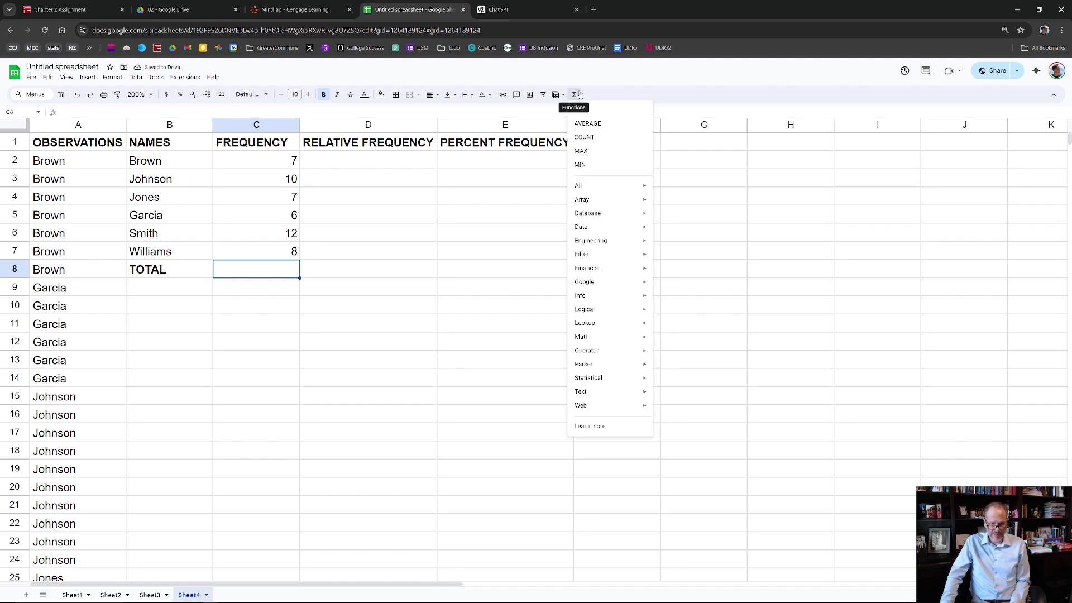
{"action": "left_click", "coordinate": [582, 110]}
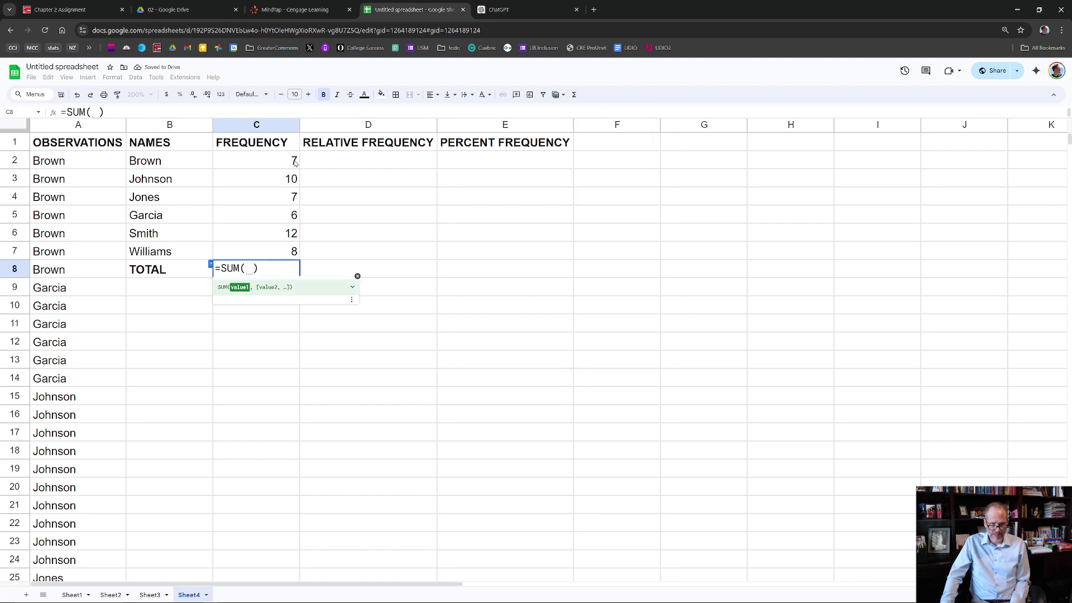
{"action": "left_click_drag", "start_coordinate": [294, 162], "coordinate": [274, 257]}
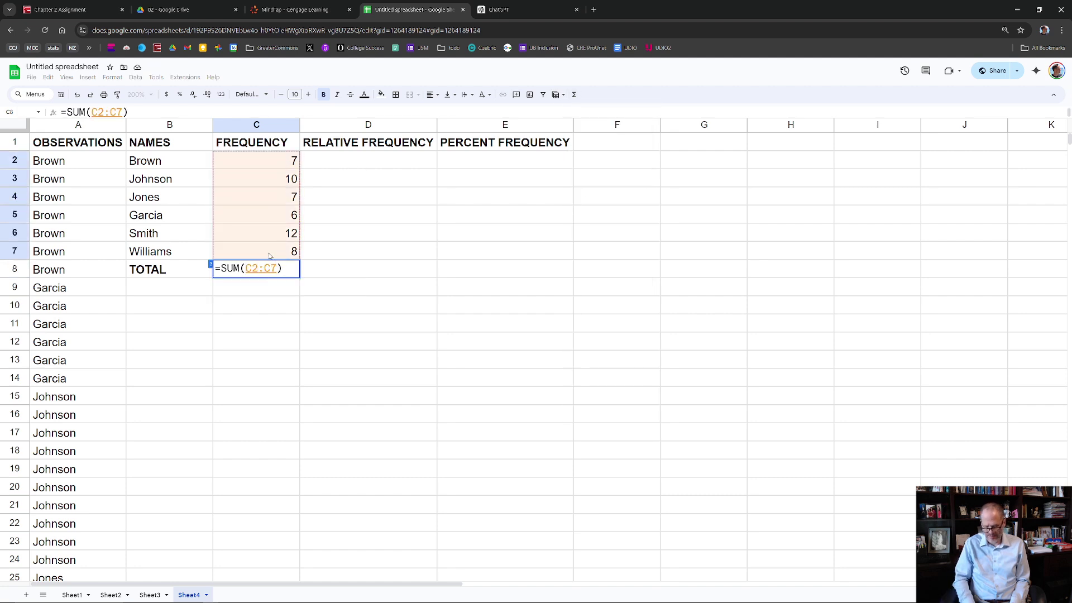
{"action": "key", "text": "Return"}
Enter =C2/$C$8 in D2 to calculate the first name's relative frequency, with the reference to the total locked
{"action": "key", "text": "Up"}
{"action": "key", "text": "Right"}
{"action": "key", "text": "Right"}
{"action": "key", "text": "Up"}
{"action": "key", "text": "Up"}
{"action": "key", "text": "Up"}
{"action": "key", "text": "Up"}
{"action": "key", "text": "Up"}
{"action": "key", "text": "Up"}
{"action": "key", "text": "Up"}
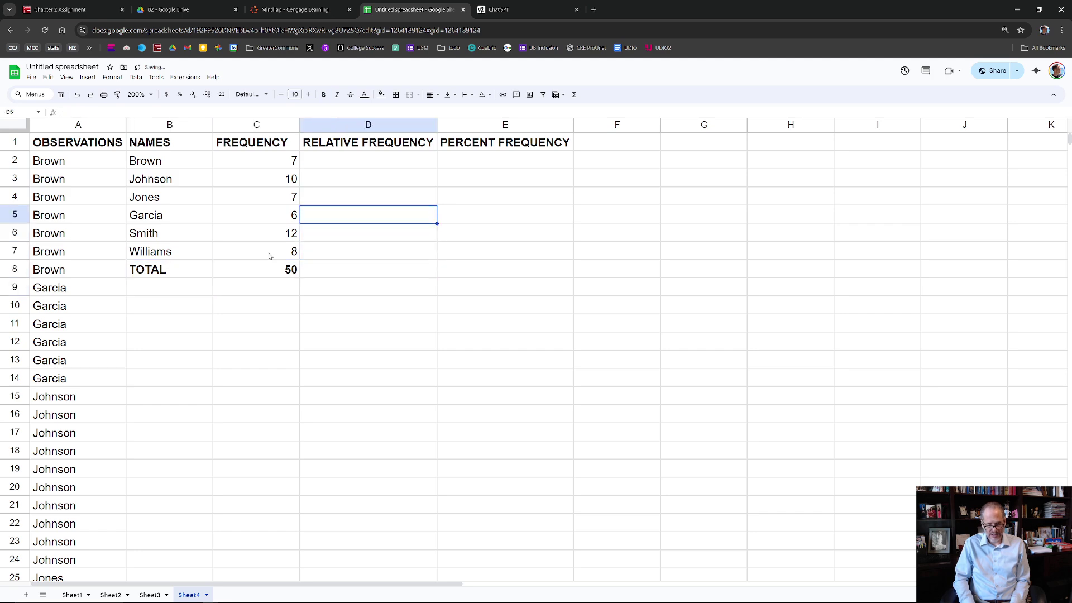
{"action": "key", "text": "Down"}
{"action": "type", "text": "="}
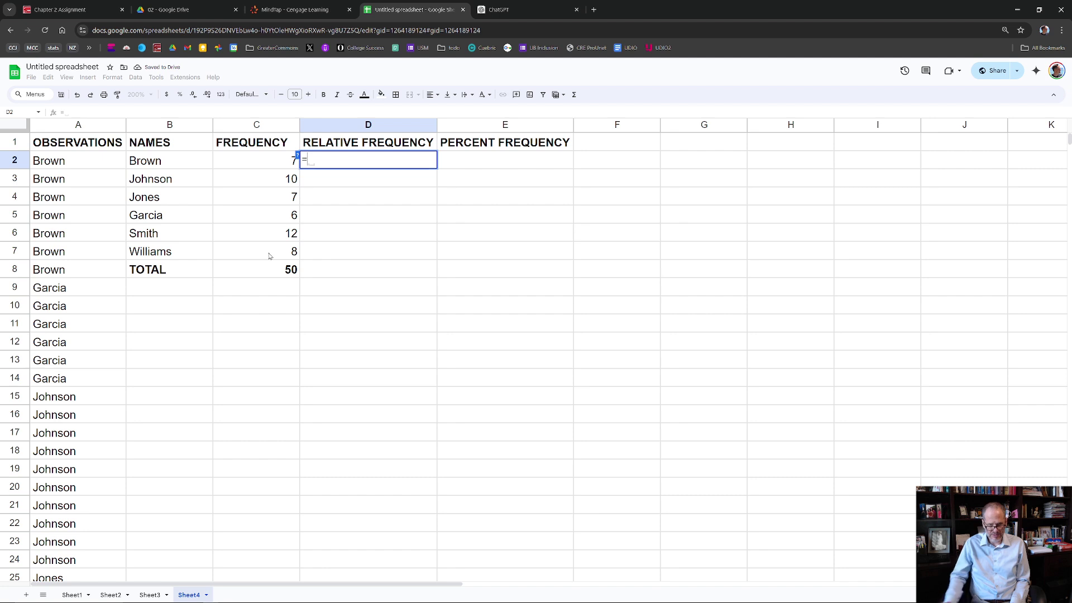
{"action": "left_click", "coordinate": [274, 166]}
{"action": "type", "text": "/"}
{"action": "left_click", "coordinate": [268, 275]}
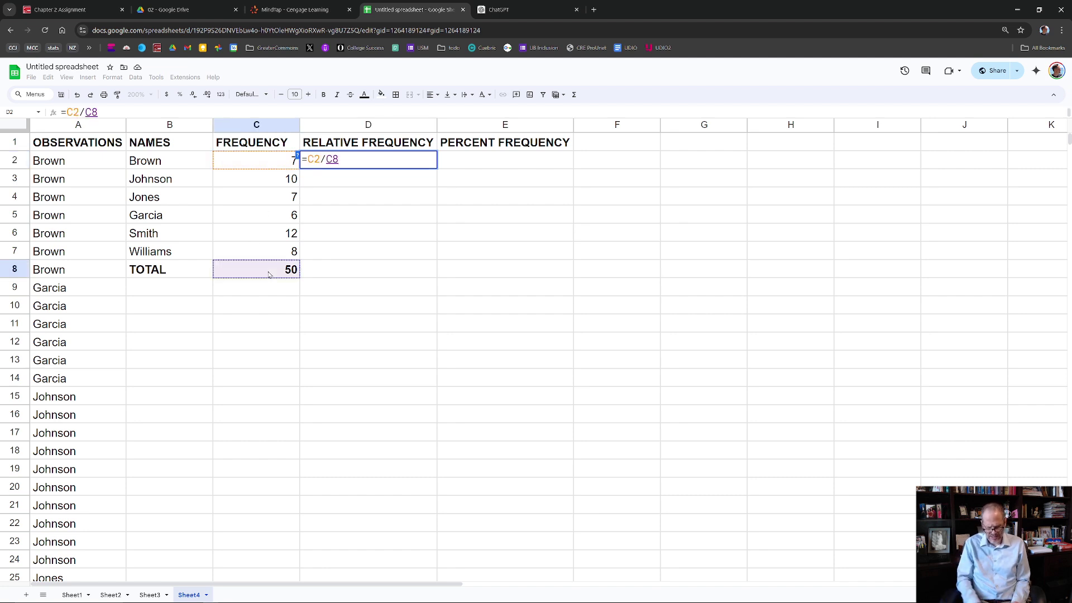
{"action": "key", "text": "F4"}
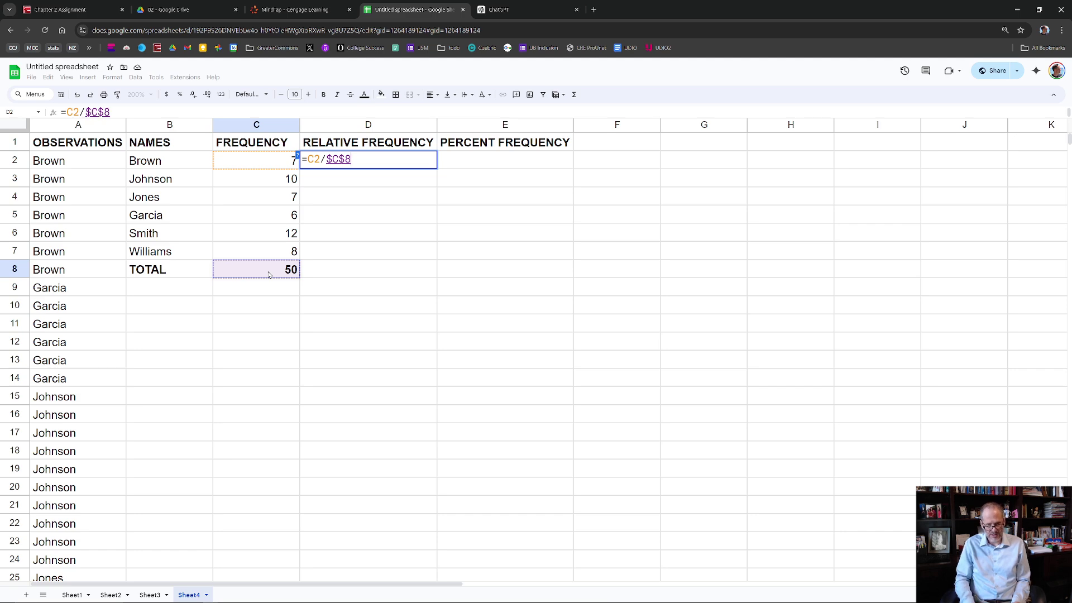
{"action": "key", "text": "Return"}
Copy the relative frequency formula from D2 into D3:D7
{"action": "key", "text": "Up"}
{"action": "key", "text": "ctrl+c"}
{"action": "key", "text": "Down"}
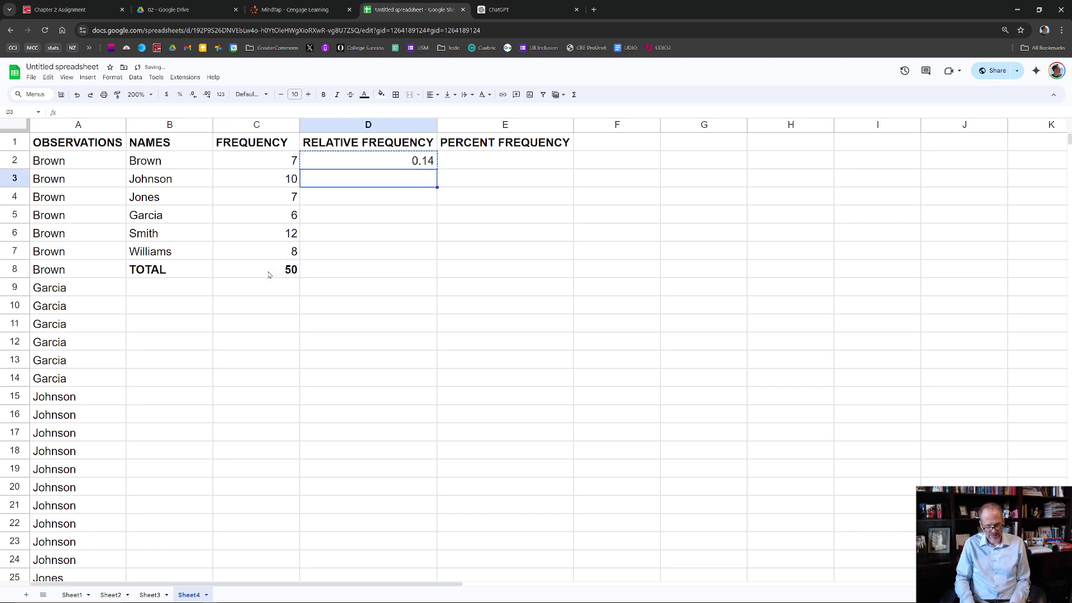
{"action": "key", "text": "shift+Down"}
{"action": "key", "text": "shift+Down"}
{"action": "key", "text": "shift+Down"}
{"action": "key", "text": "shift+Down"}
{"action": "key", "text": "ctrl+v"}
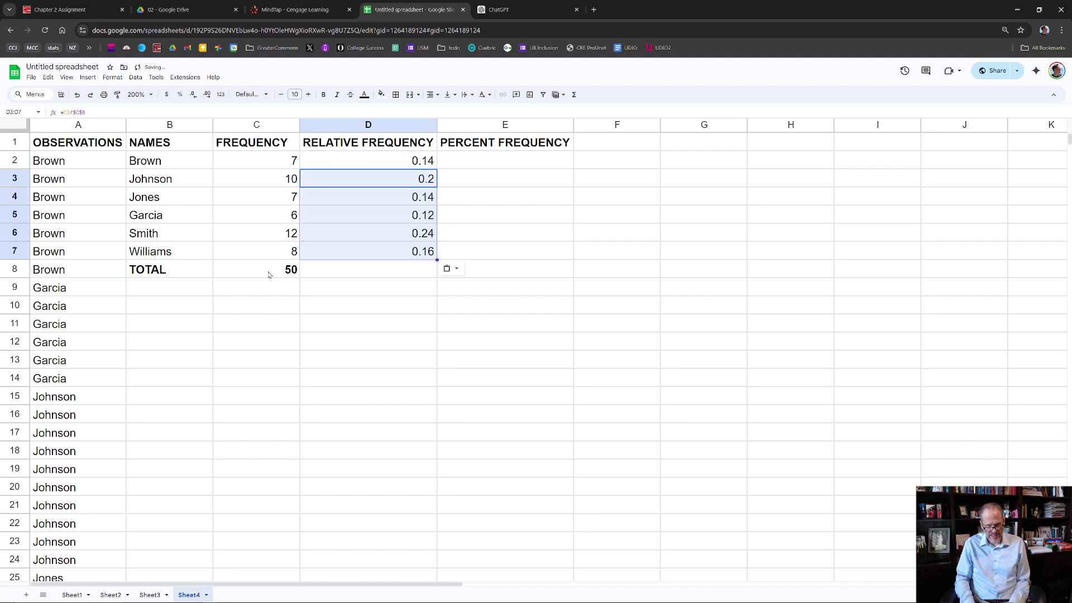
Enter =C2/$C$8 in E2 as the first name's percent frequency, with the reference to the total locked
{"action": "key", "text": "Right"}
{"action": "key", "text": "Up"}
{"action": "type", "text": "="}
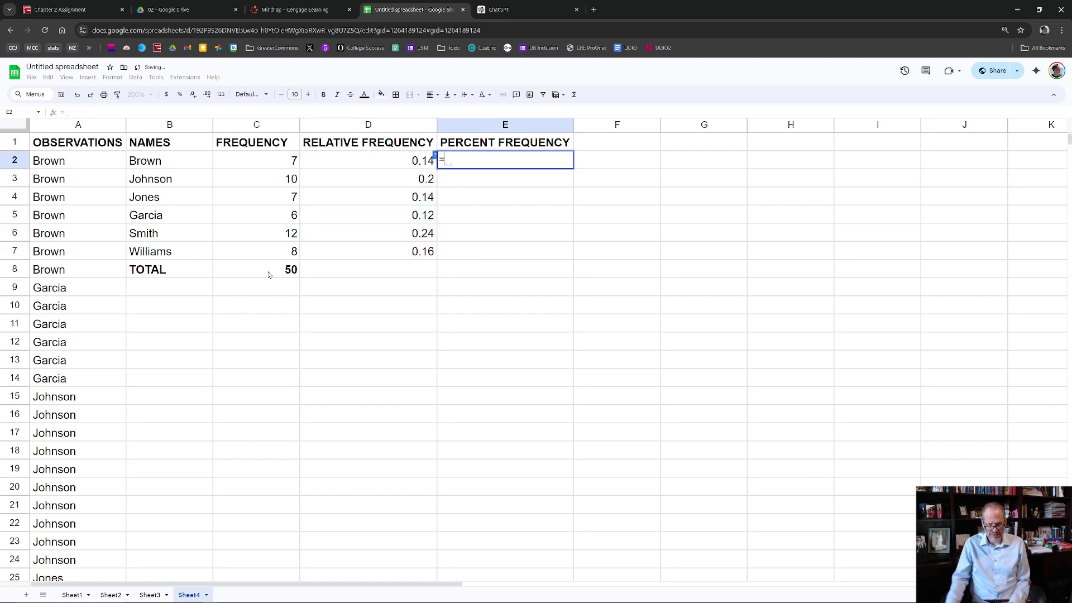
{"action": "left_click", "coordinate": [261, 159]}
{"action": "type", "text": "/"}
{"action": "left_click", "coordinate": [283, 270]}
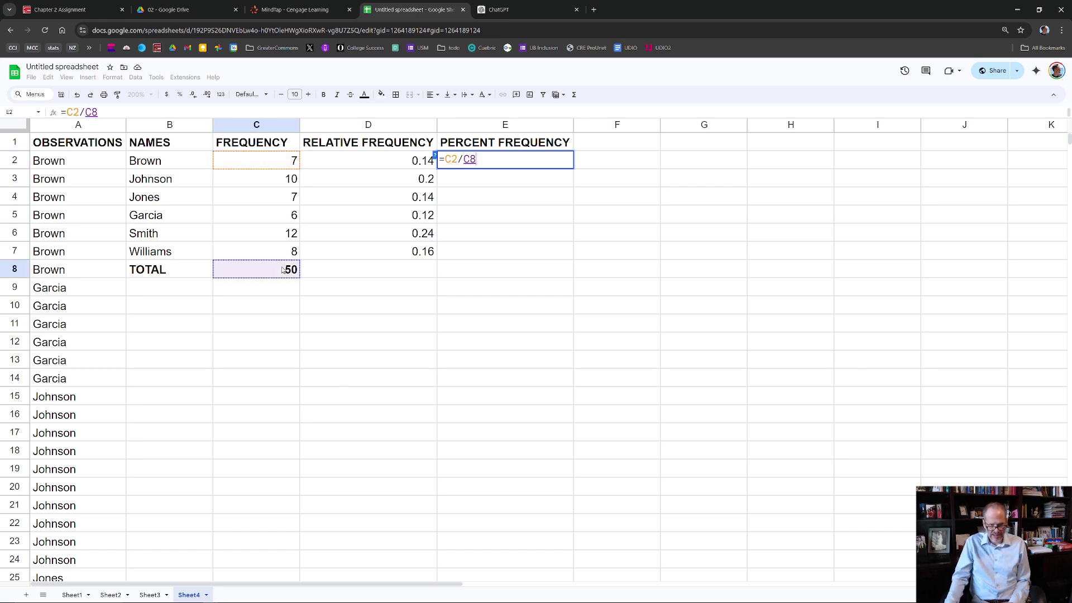
{"action": "key", "text": "F4"}
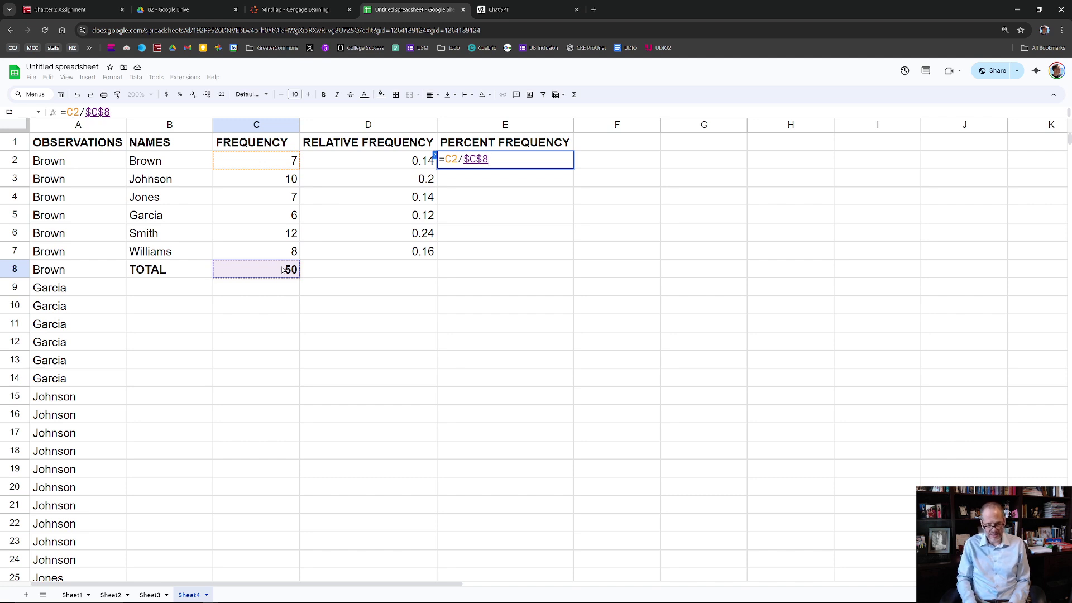
{"action": "key", "text": "Return"}
Copy the percent frequency formula from E2 into E3:E7
{"action": "key", "text": "Up"}
{"action": "key", "text": "ctrl+c"}
{"action": "key", "text": "Down"}
{"action": "key", "text": "shift+Down"}
{"action": "key", "text": "shift+Down"}
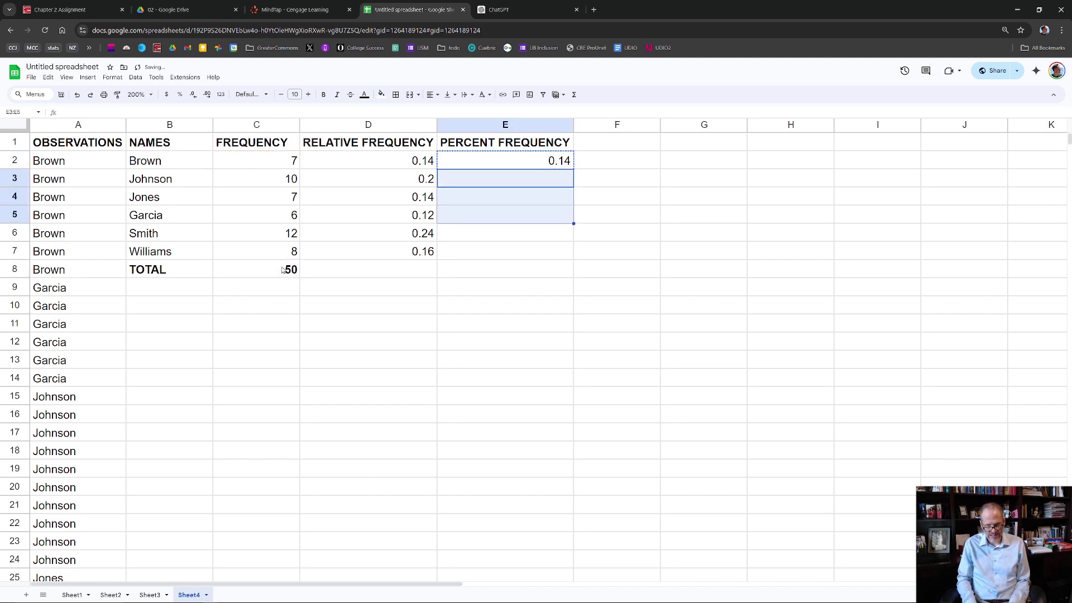
{"action": "key", "text": "shift+Down"}
{"action": "key", "text": "shift+Down"}
{"action": "key", "text": "ctrl+v"}
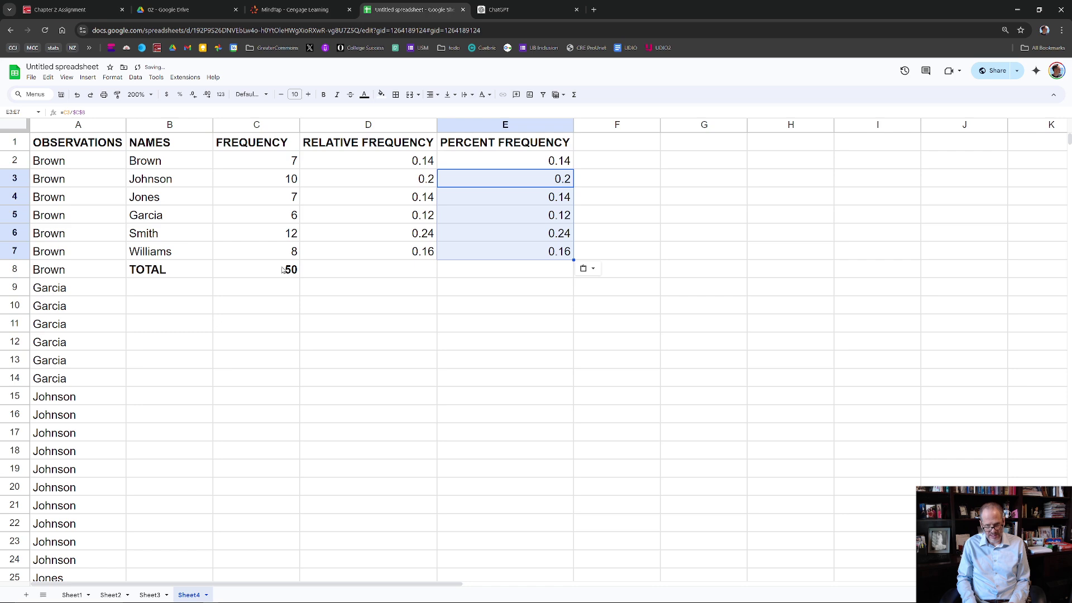
Format the percent frequency values in E2:E7 as percentages
{"action": "key", "text": "Down"}
{"action": "key", "text": "Up"}
{"action": "key", "text": "Down"}
{"action": "key", "text": "Down"}
{"action": "key", "text": "Down"}
{"action": "key", "text": "Down"}
{"action": "key", "text": "Down"}
{"action": "key", "text": "shift+Up"}
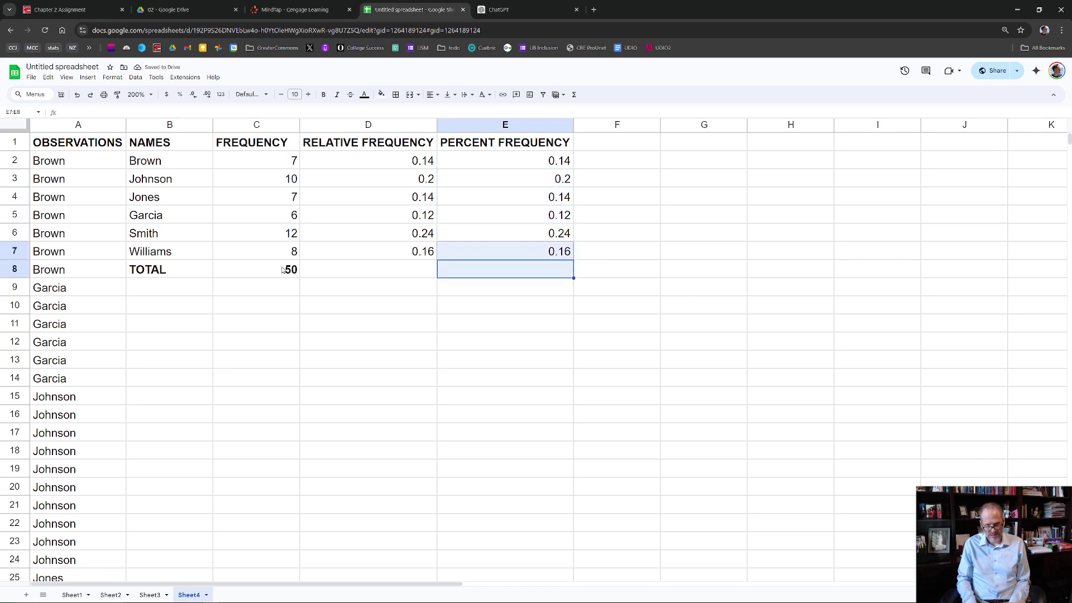
{"action": "key", "text": "Up"}
{"action": "key", "text": "shift+Up"}
{"action": "key", "text": "shift+Up"}
{"action": "key", "text": "shift+Up"}
{"action": "key", "text": "shift+Up"}
{"action": "key", "text": "shift+Up"}
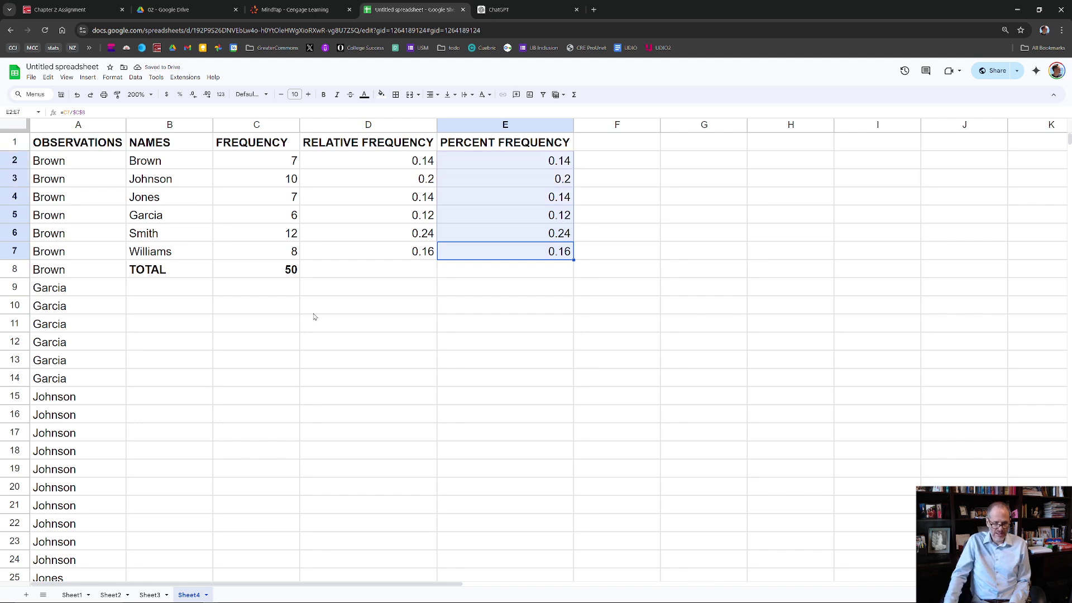
{"action": "left_click", "coordinate": [180, 95]}
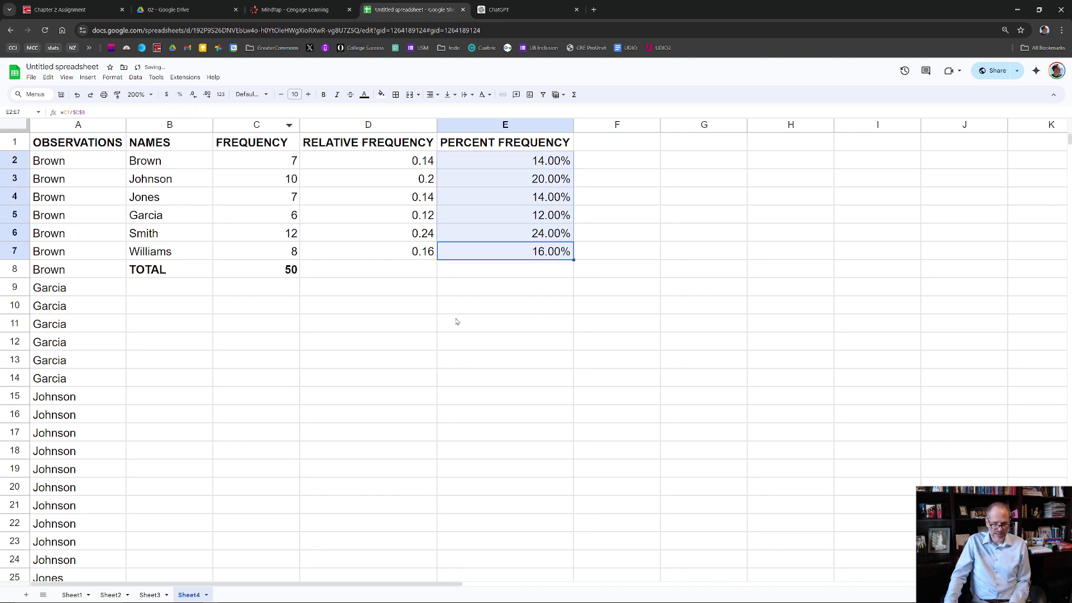
{"action": "left_click", "coordinate": [456, 321]}
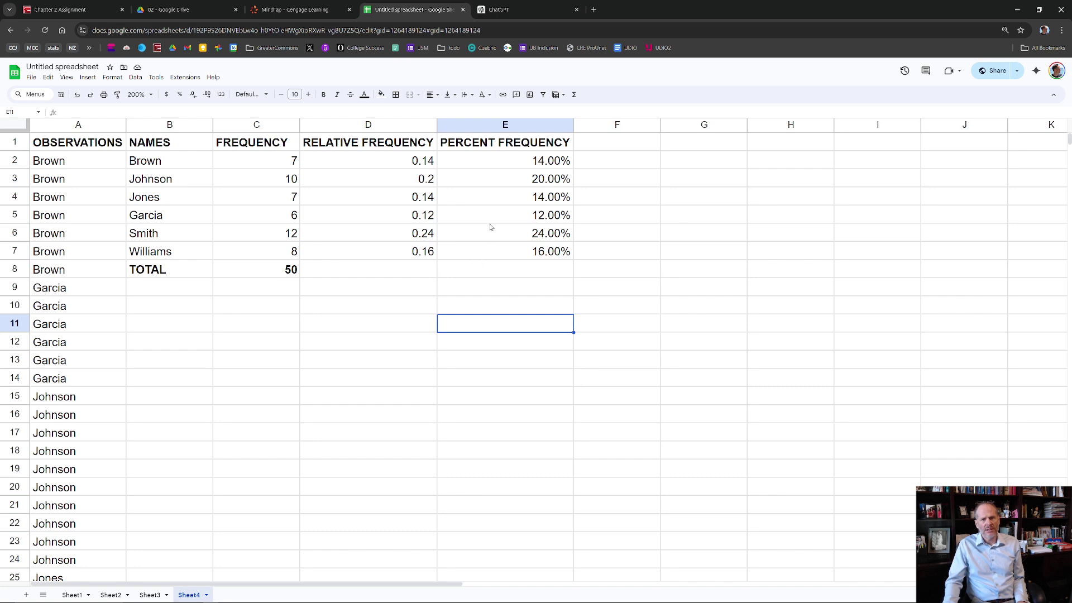
Move the spreadsheet into its own maximized browser window and return to the frequency table of question 2 in MindTap
{"action": "left_click_drag", "start_coordinate": [413, 9], "coordinate": [437, 71]}
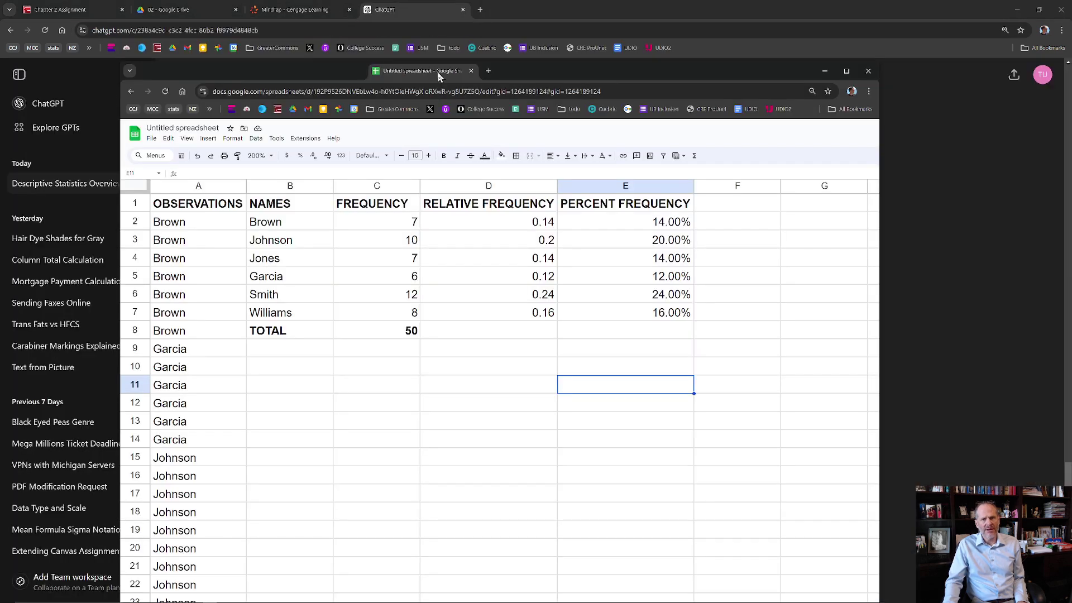
{"action": "double_click", "coordinate": [563, 77]}
{"action": "key", "text": "alt+Tab"}
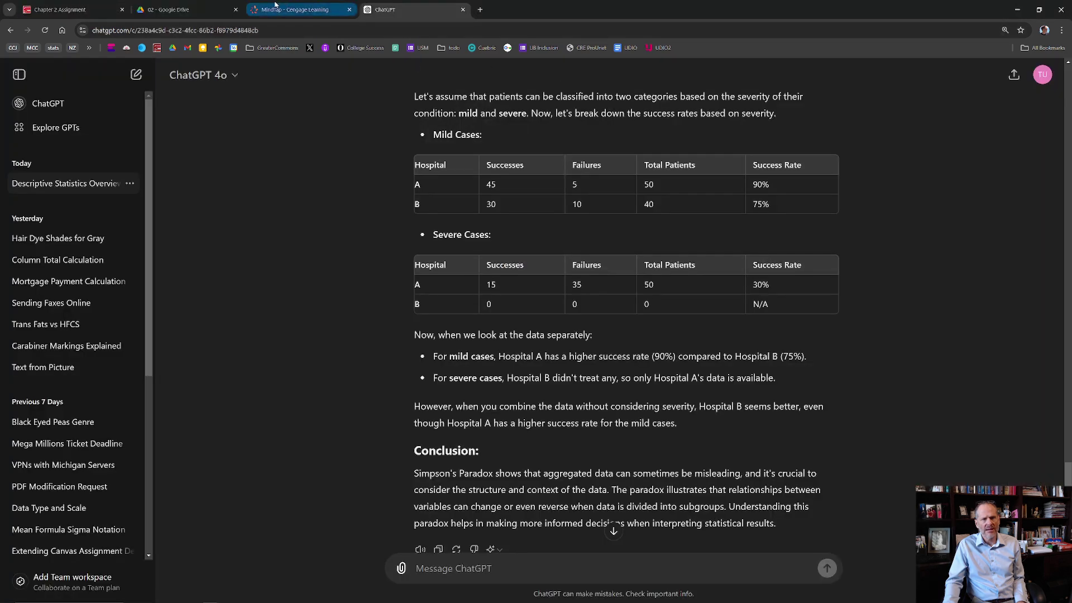
{"action": "left_click", "coordinate": [295, 10]}
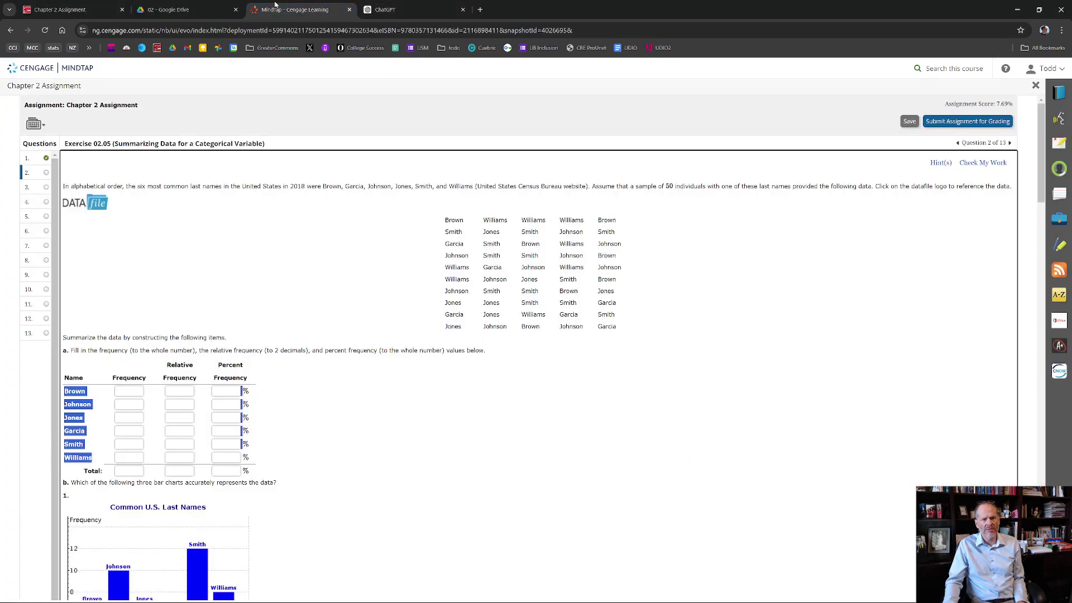
{"action": "left_click", "coordinate": [190, 326]}
{"action": "left_click", "coordinate": [142, 390]}
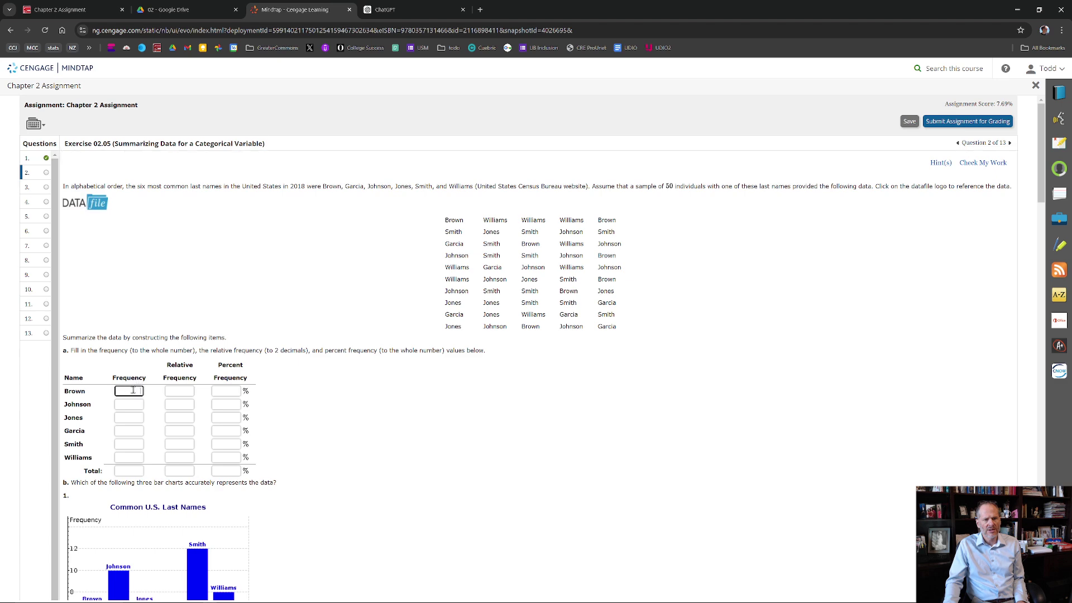
{"action": "scroll", "coordinate": [295, 389], "scroll_direction": "down", "scroll_amount": 3}
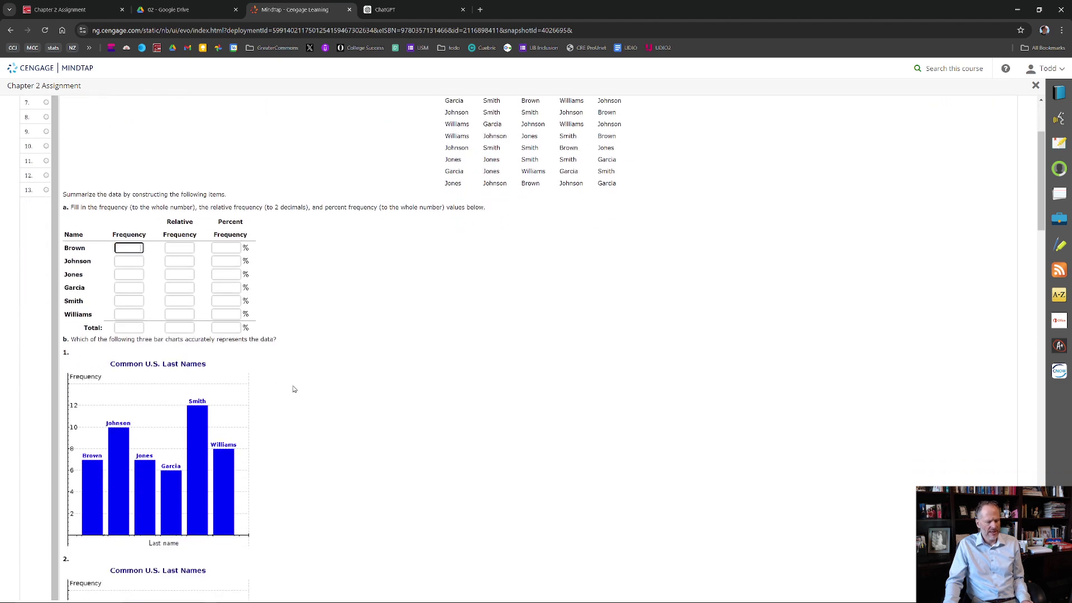
Switch between the Google Sheets window and the MindTap window to compare the calculated distribution with the answer table
{"action": "key", "text": "alt+Tab"}
{"action": "key", "text": "alt+Tab"}
{"action": "key", "text": "alt+Tab"}
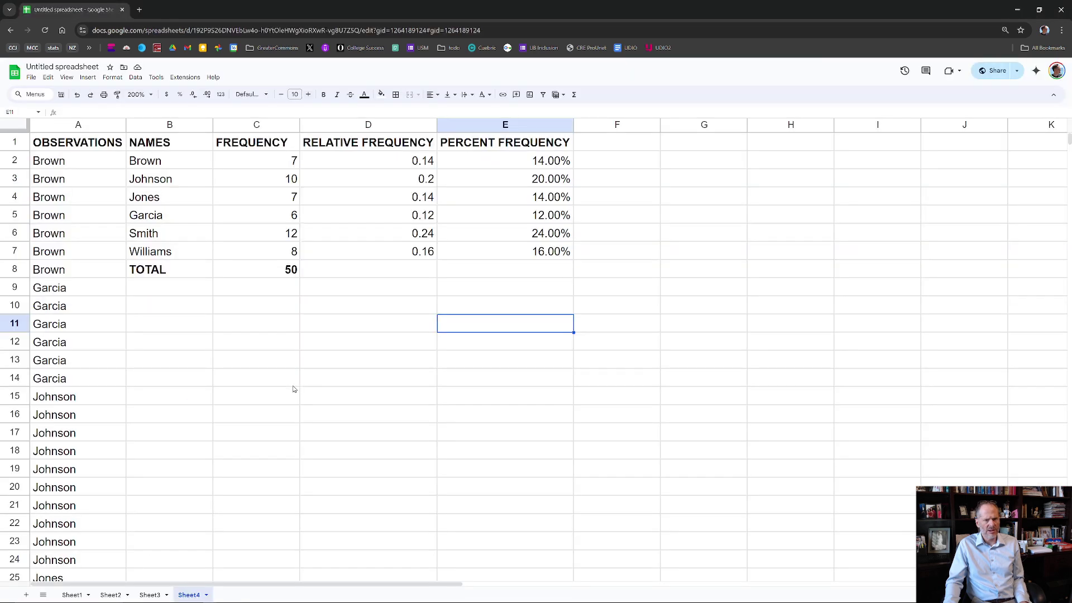
{"action": "key", "text": "alt+Tab"}
{"action": "key", "text": "alt+Tab"}
{"action": "key", "text": "alt+Tab"}
{"action": "key", "text": "alt+Tab"}
{"action": "key", "text": "alt+Tab"}
{"action": "key", "text": "alt+Tab"}
{"action": "key", "text": "alt+Tab"}
{"action": "key", "text": "alt+Tab"}
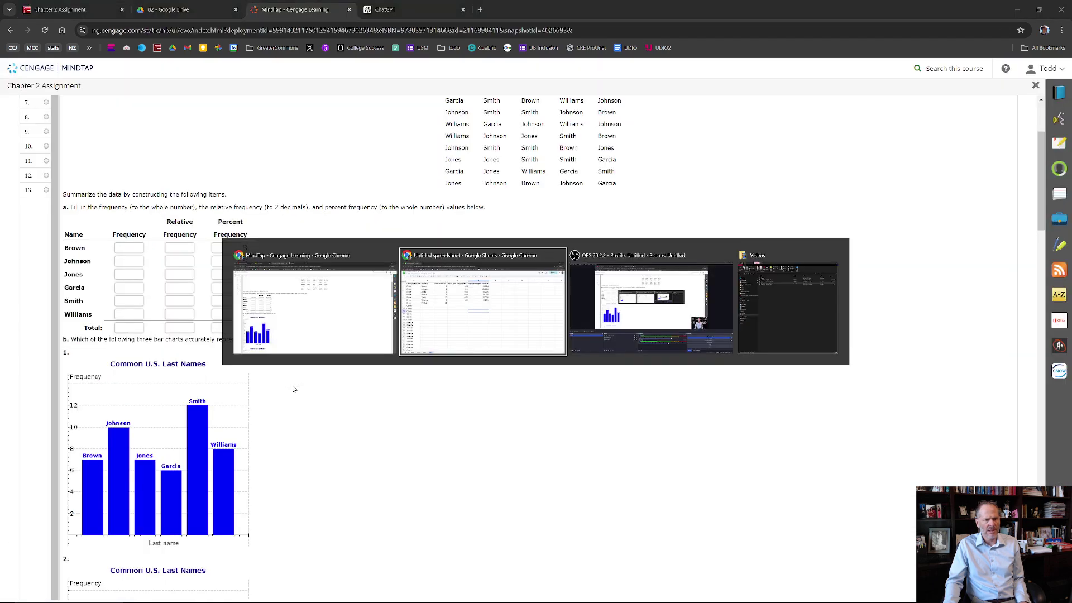
{"action": "key", "text": "alt+Tab"}
{"action": "key", "text": "alt+Tab"}
{"action": "key", "text": "alt+Tab"}
{"action": "key", "text": "alt+Tab"}
{"action": "key", "text": "alt+Tab"}
{"action": "key", "text": "alt+Tab"}
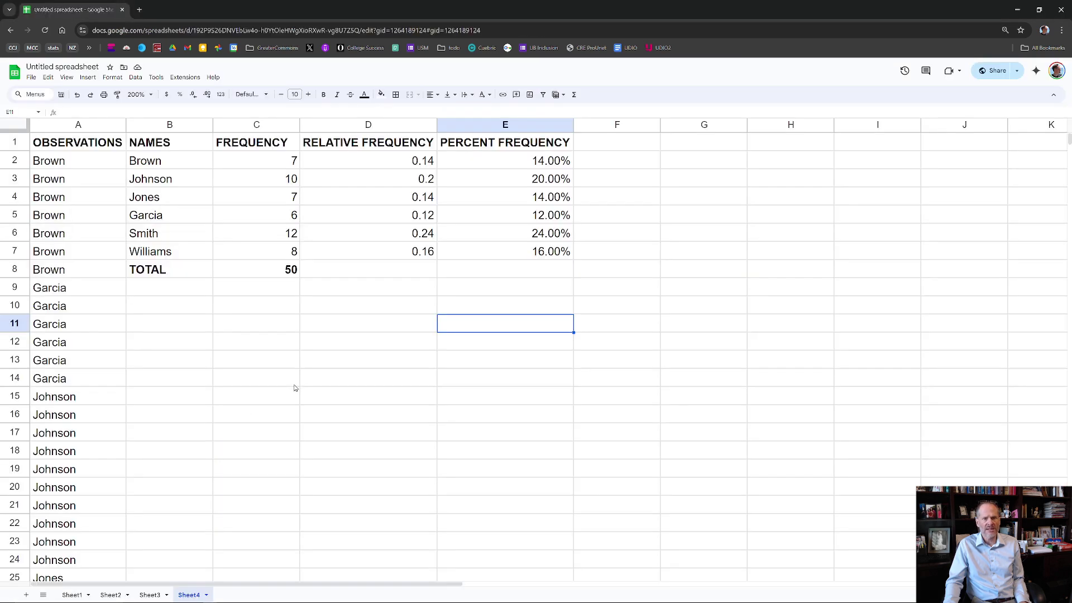
{"action": "key", "text": "alt+Tab"}
{"action": "key", "text": "alt+Tab"}
{"action": "key", "text": "alt+Tab"}
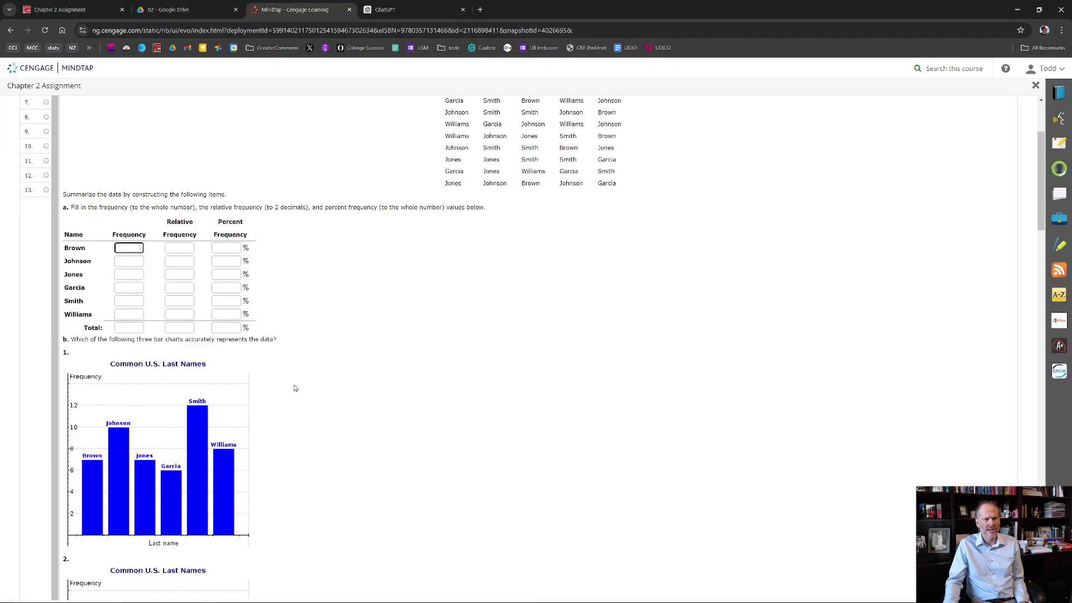
{"action": "key", "text": "alt+Tab"}
{"action": "key", "text": "alt+Tab"}
Fill in the Frequency column of part a with 7, 10, 7, 6, 12 and 8 in the listed name order, and 50 as the total
{"action": "left_click", "coordinate": [130, 247]}
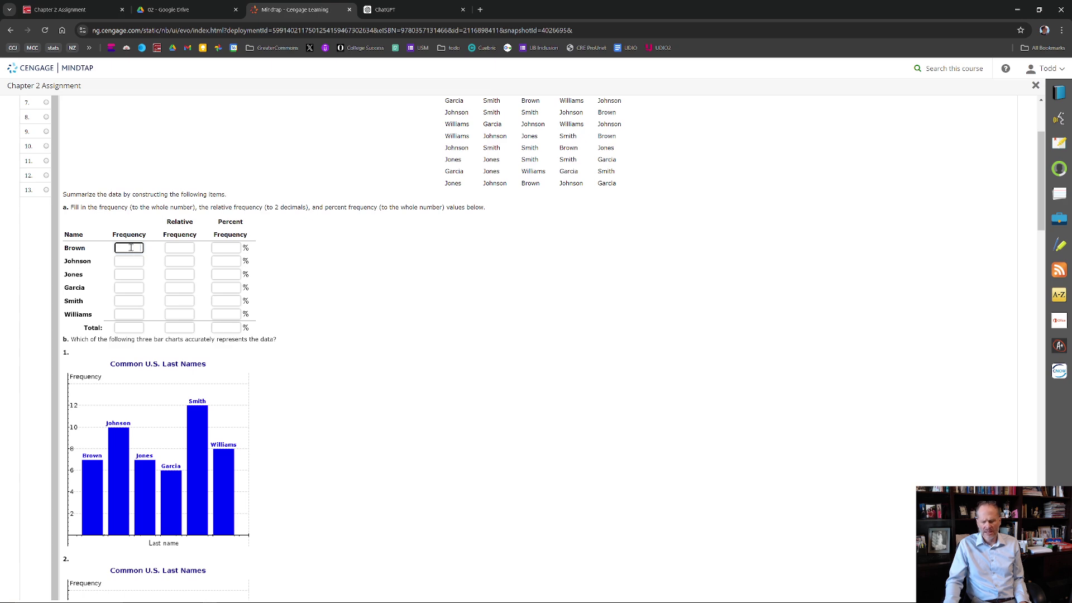
{"action": "type", "text": "7"}
{"action": "left_click", "coordinate": [133, 261]}
{"action": "type", "text": "10"}
{"action": "left_click", "coordinate": [126, 276]}
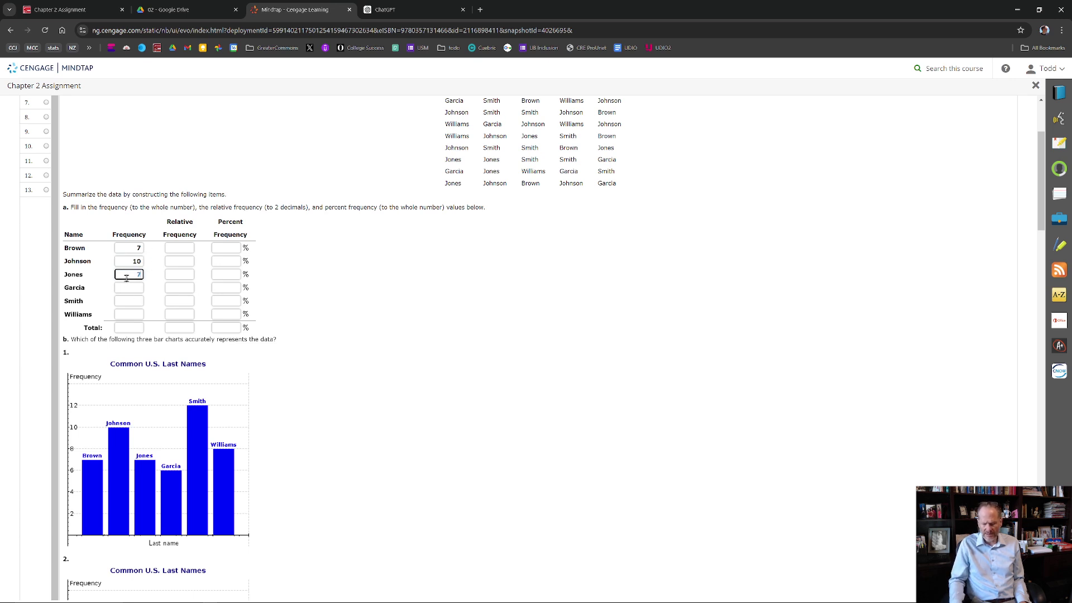
{"action": "left_click", "coordinate": [140, 287]}
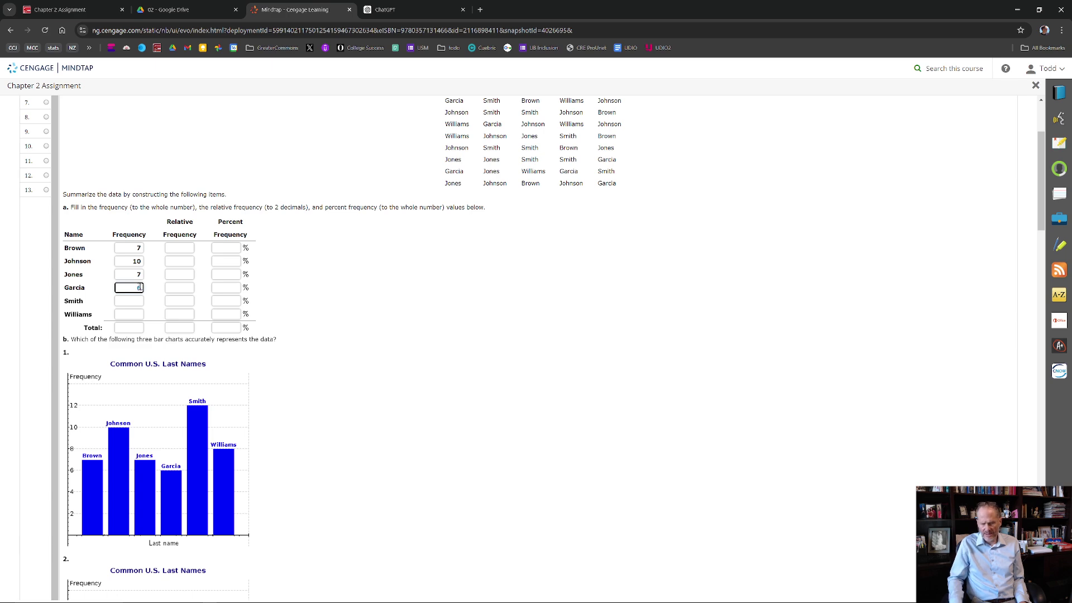
{"action": "left_click", "coordinate": [135, 301]}
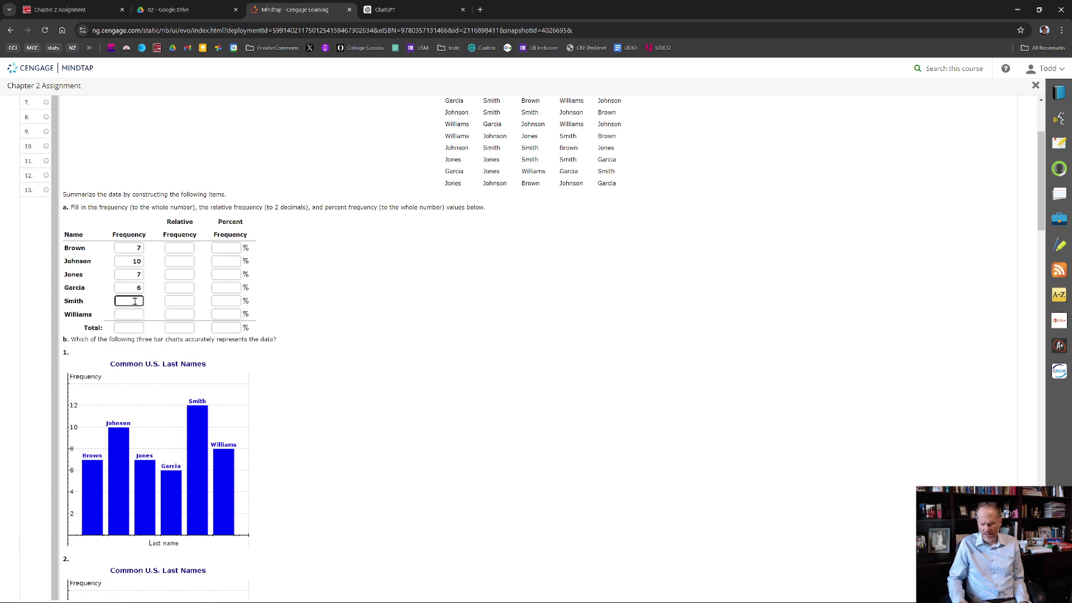
{"action": "key", "text": "alt+Tab"}
{"action": "key", "text": "alt+Tab"}
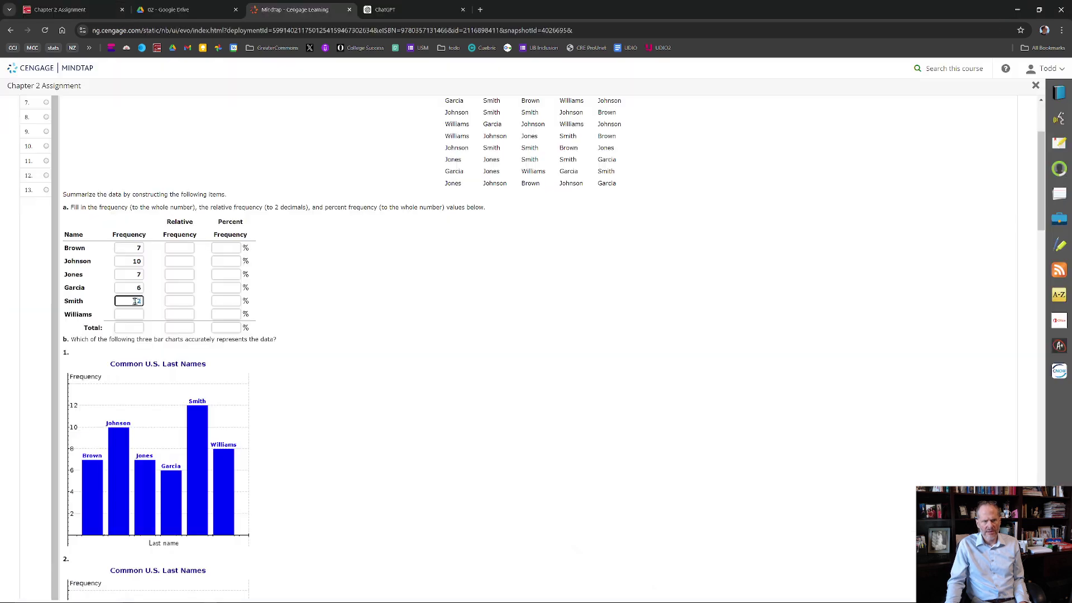
{"action": "left_click", "coordinate": [127, 312]}
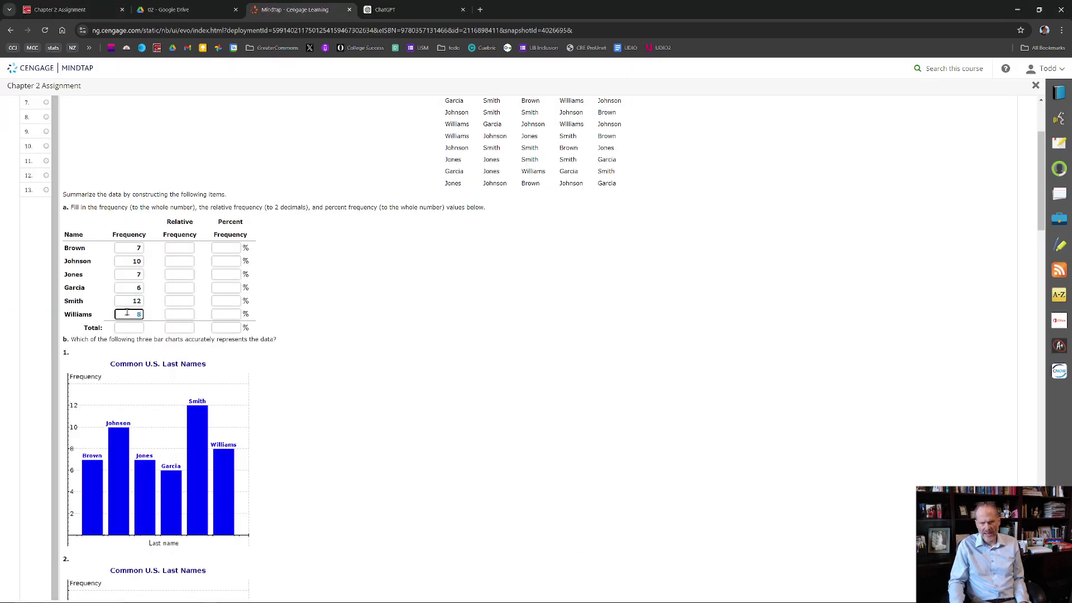
{"action": "key", "text": "alt+Tab"}
{"action": "key", "text": "alt+Tab"}
{"action": "left_click", "coordinate": [127, 324]}
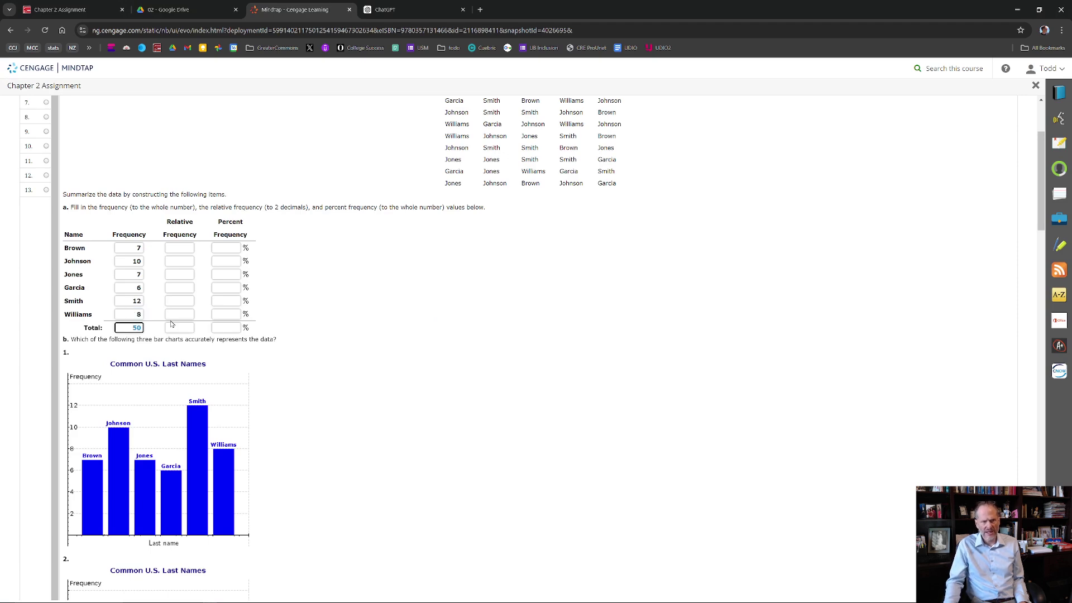
Fill in the Relative Frequency column with .14, .20, .14, .12, .24 and .16 in the listed name order, and 1 as the total
{"action": "left_click", "coordinate": [170, 249]}
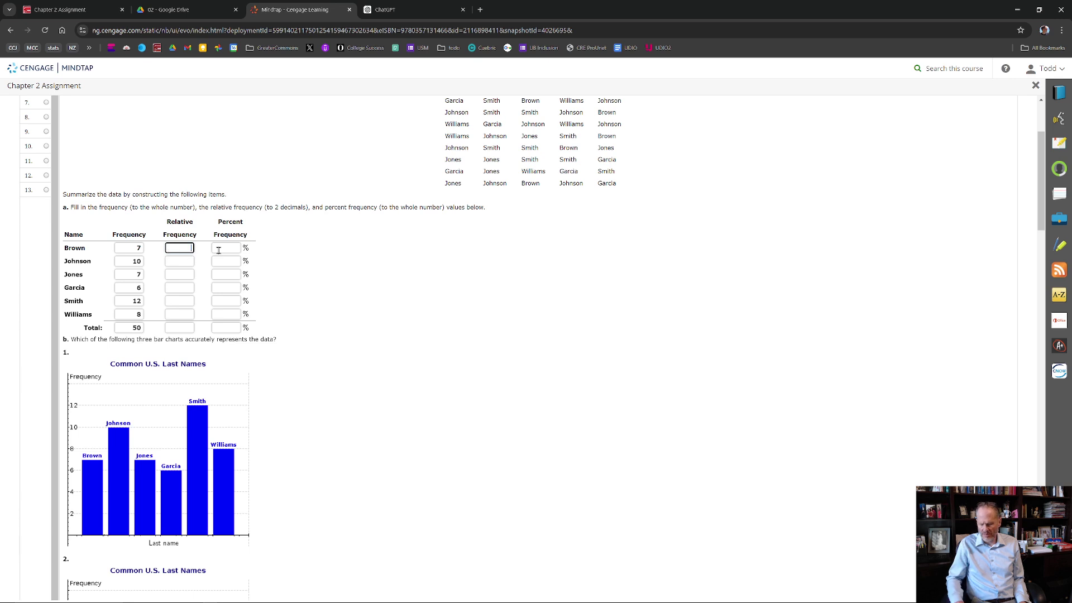
{"action": "left_click", "coordinate": [183, 261]}
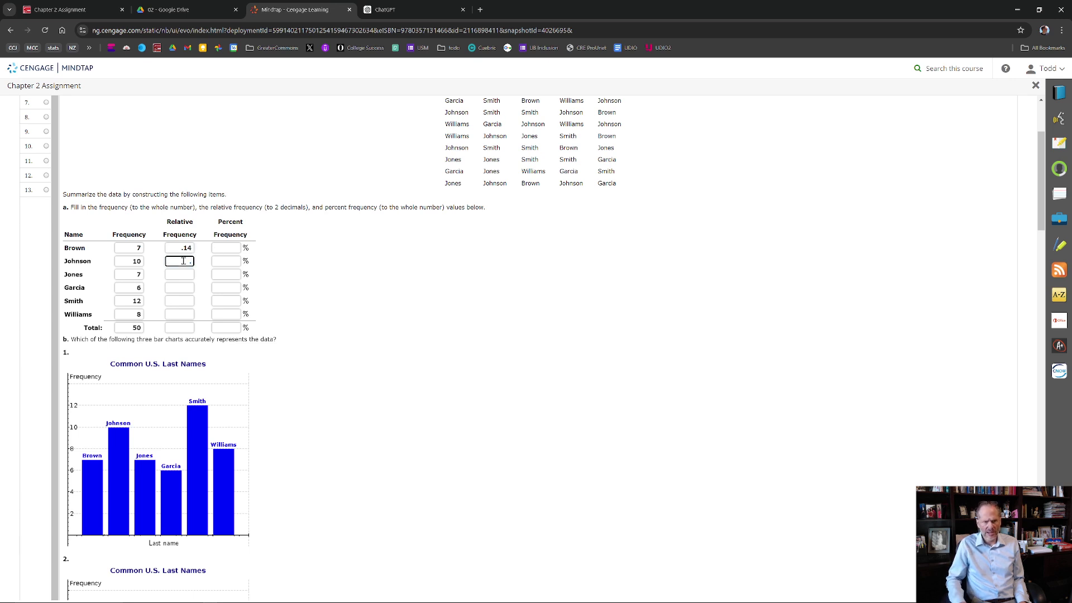
{"action": "left_click", "coordinate": [187, 275]}
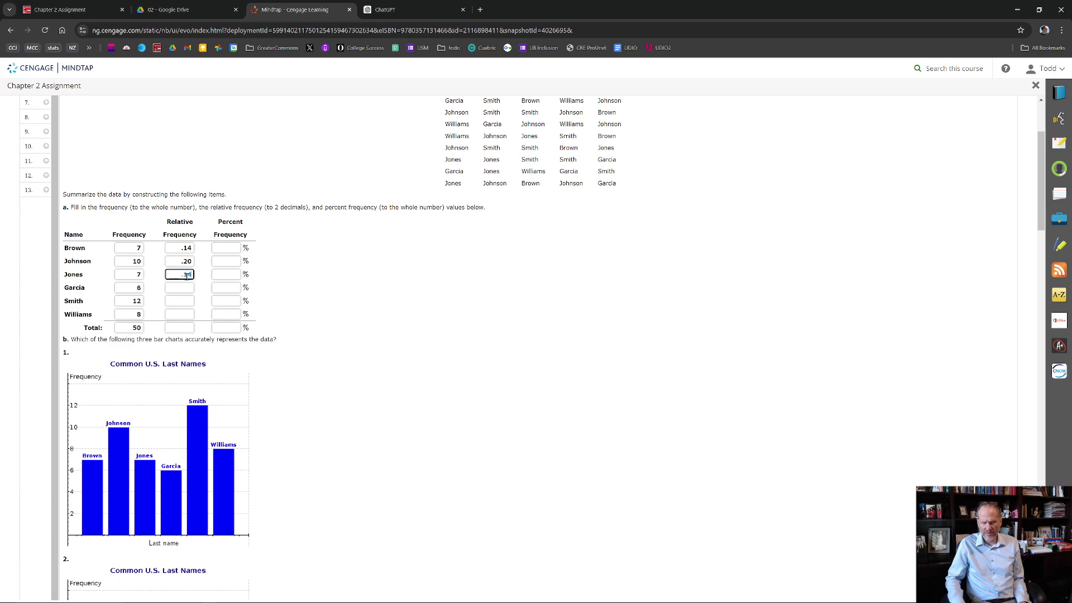
{"action": "key", "text": "alt+Tab"}
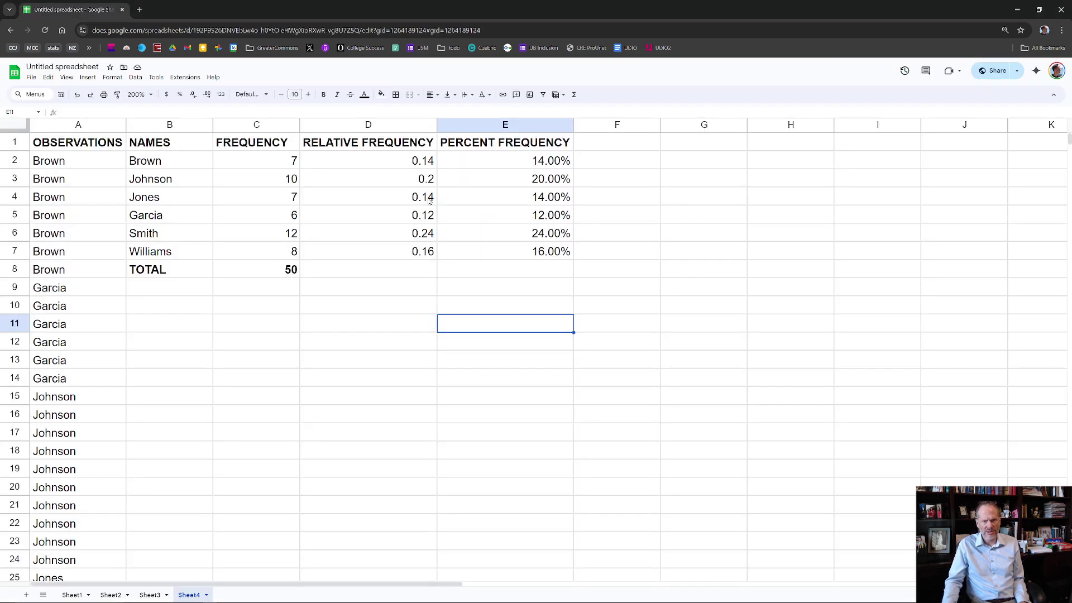
{"action": "key", "text": "alt+Tab"}
{"action": "type", "text": ".14"}
{"action": "key", "text": "Tab"}
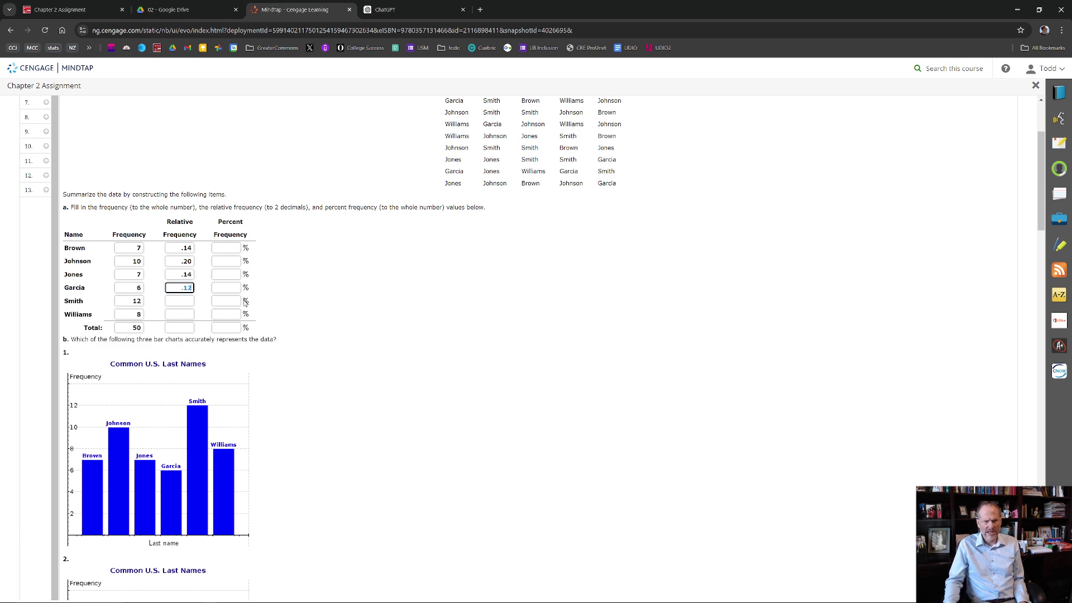
{"action": "left_click", "coordinate": [189, 301]}
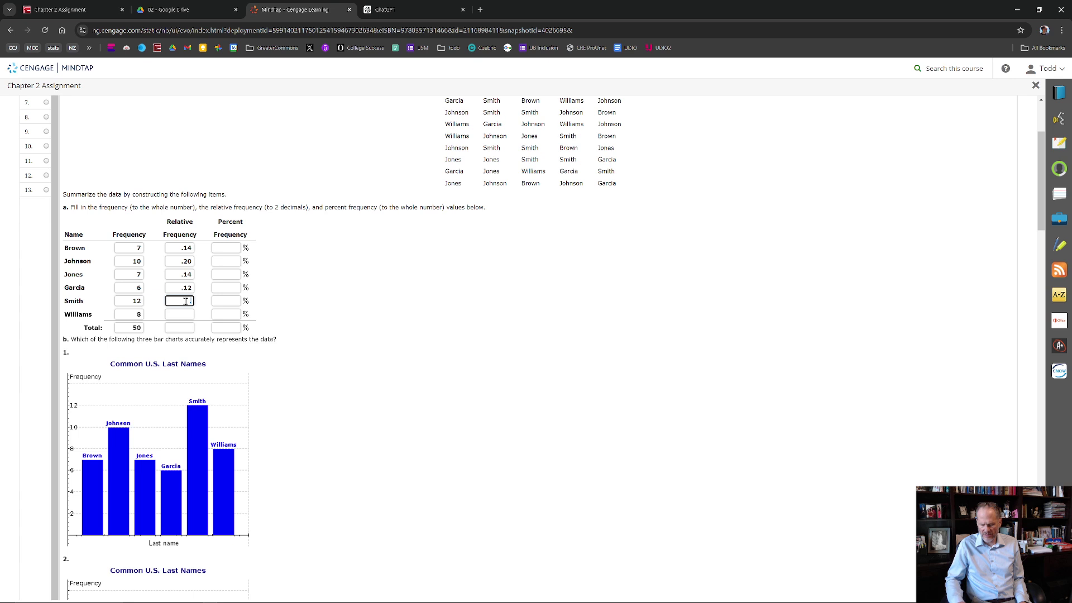
{"action": "type", "text": ".24"}
{"action": "left_click", "coordinate": [181, 315]}
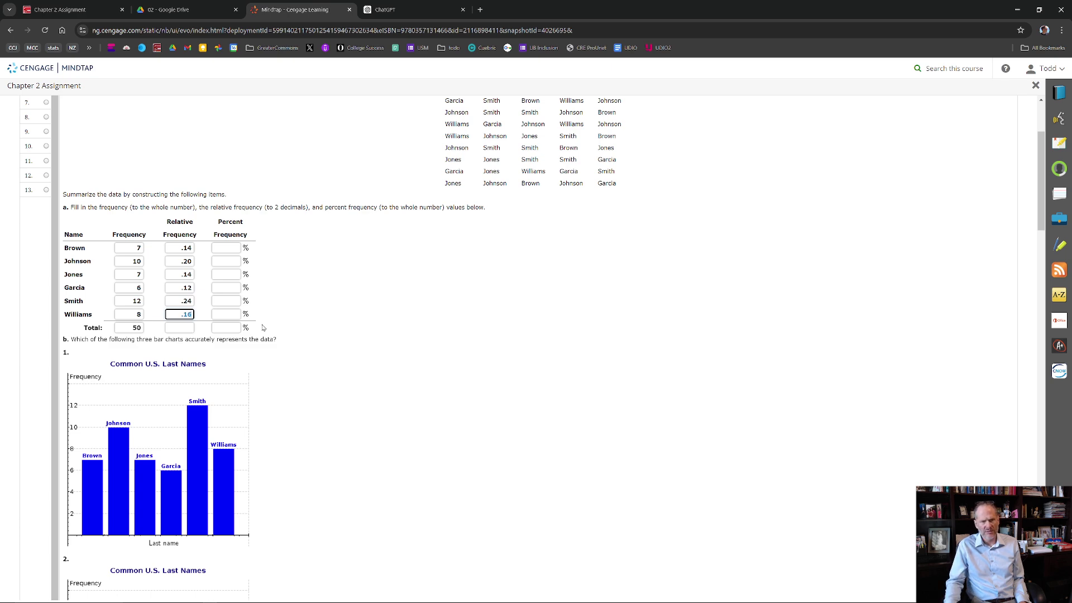
{"action": "left_click", "coordinate": [183, 330]}
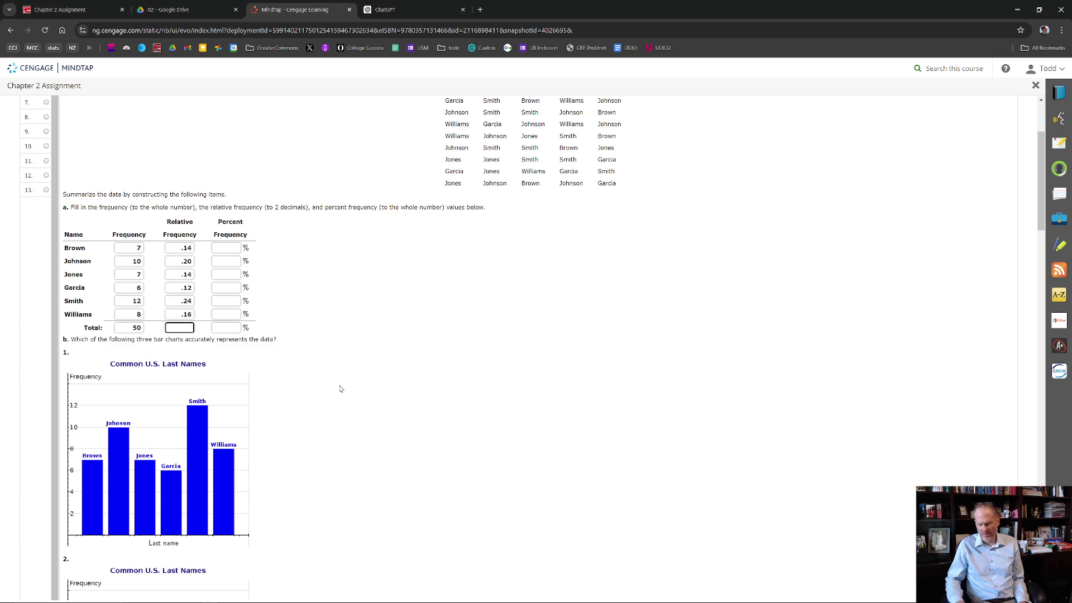
Fill in the Percent Frequency column with 14, 20, 14, 12, 24 and 16 in the listed name order, and 100 as the total
{"action": "left_click", "coordinate": [224, 249]}
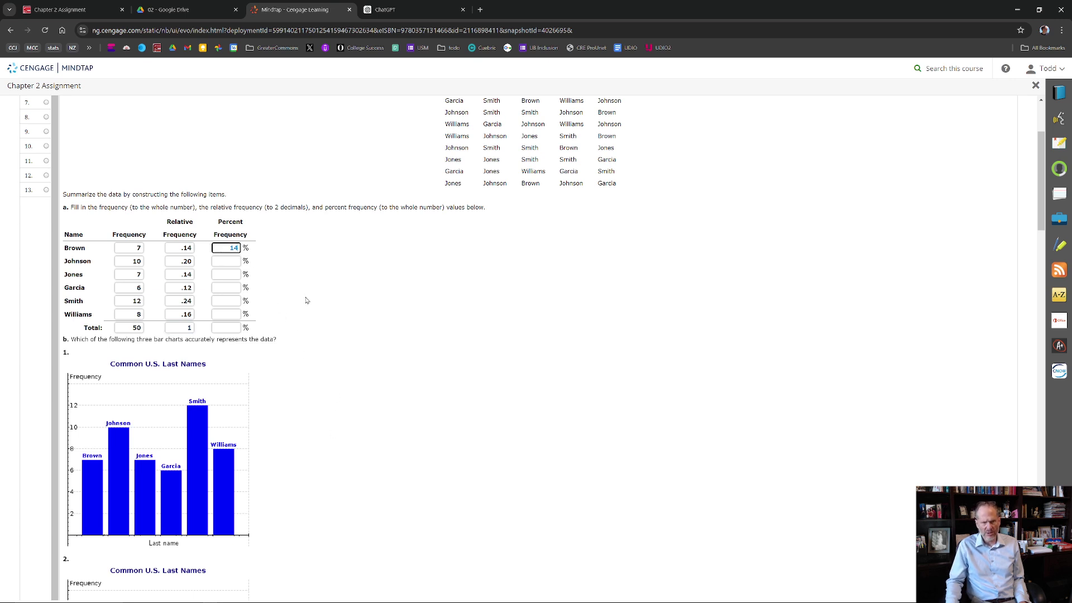
{"action": "left_click", "coordinate": [229, 263]}
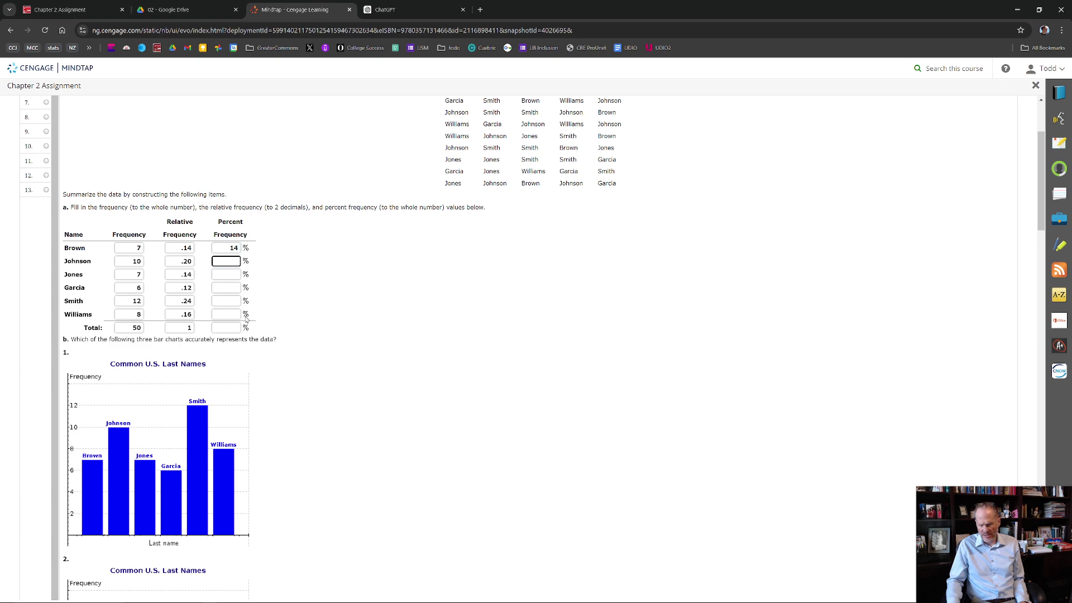
{"action": "left_click", "coordinate": [235, 274]}
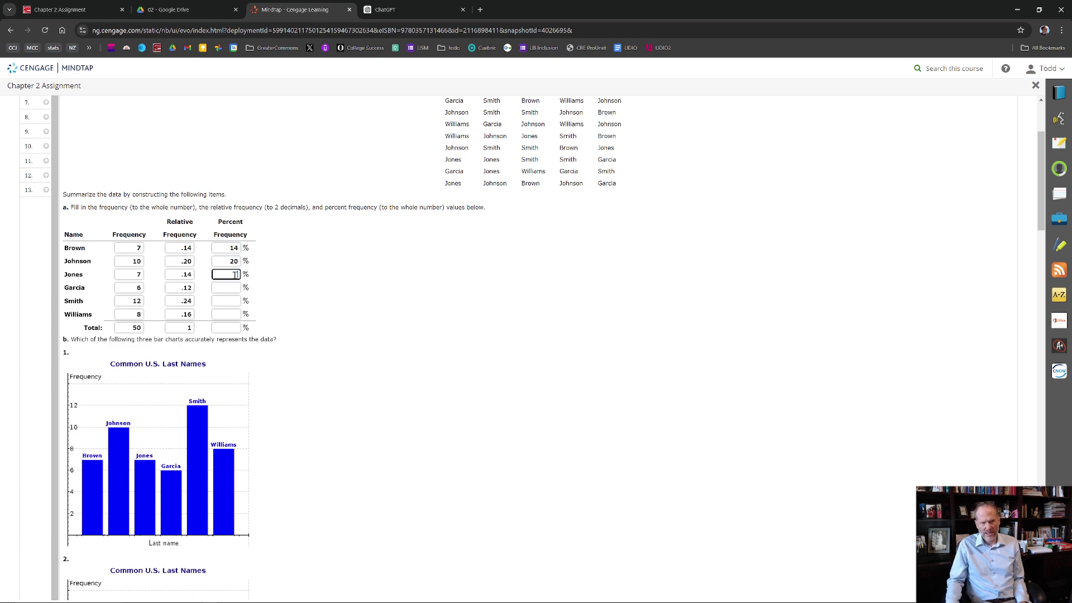
{"action": "left_click", "coordinate": [234, 286]}
{"action": "left_click", "coordinate": [234, 299]}
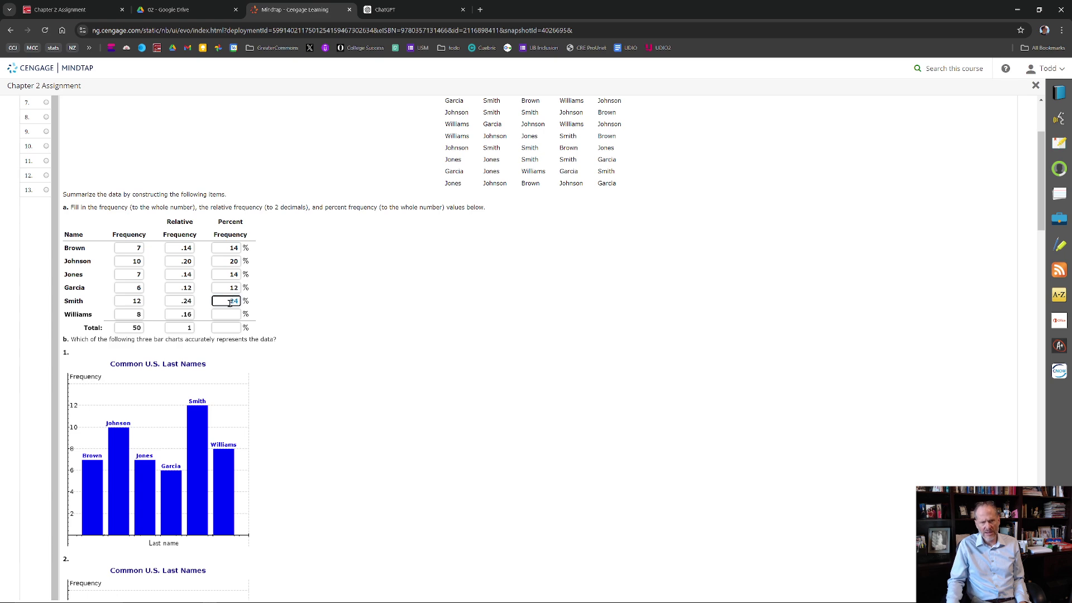
{"action": "left_click", "coordinate": [226, 315]}
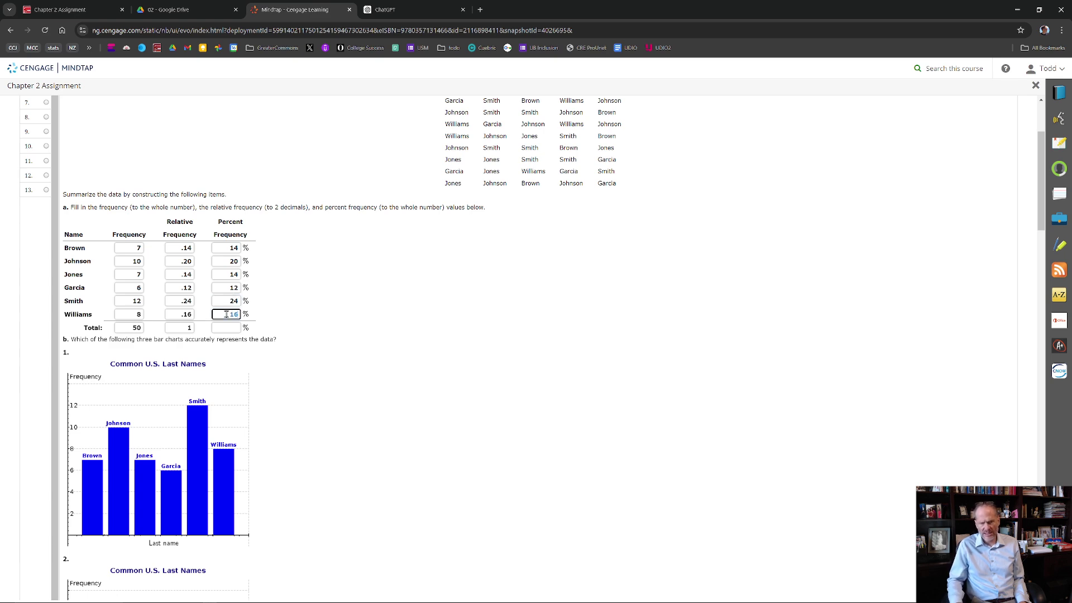
{"action": "left_click", "coordinate": [220, 328]}
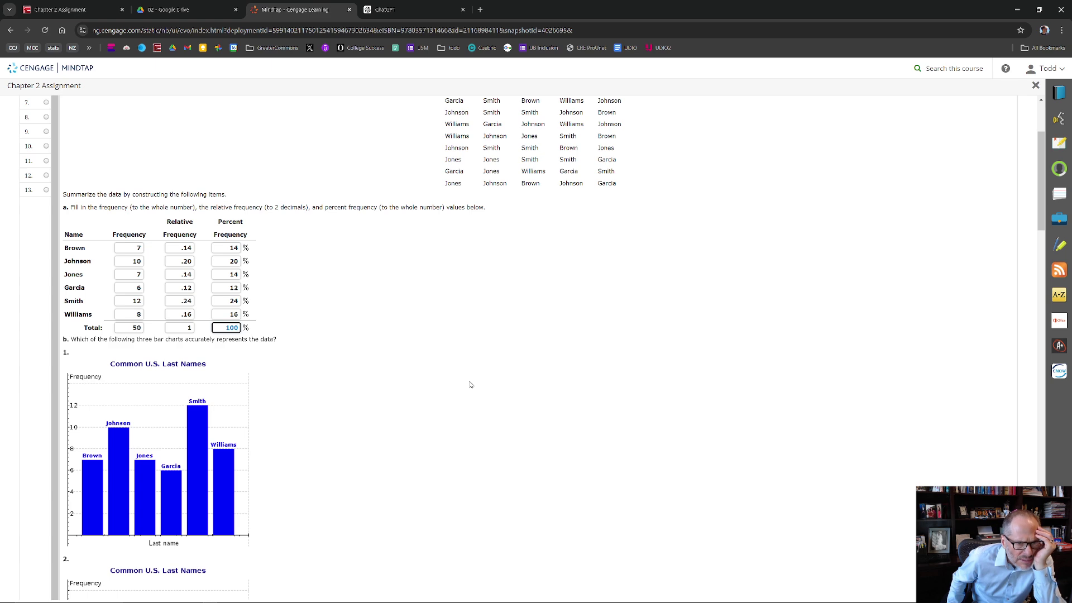
{"action": "scroll", "coordinate": [471, 385], "scroll_direction": "down", "scroll_amount": 3}
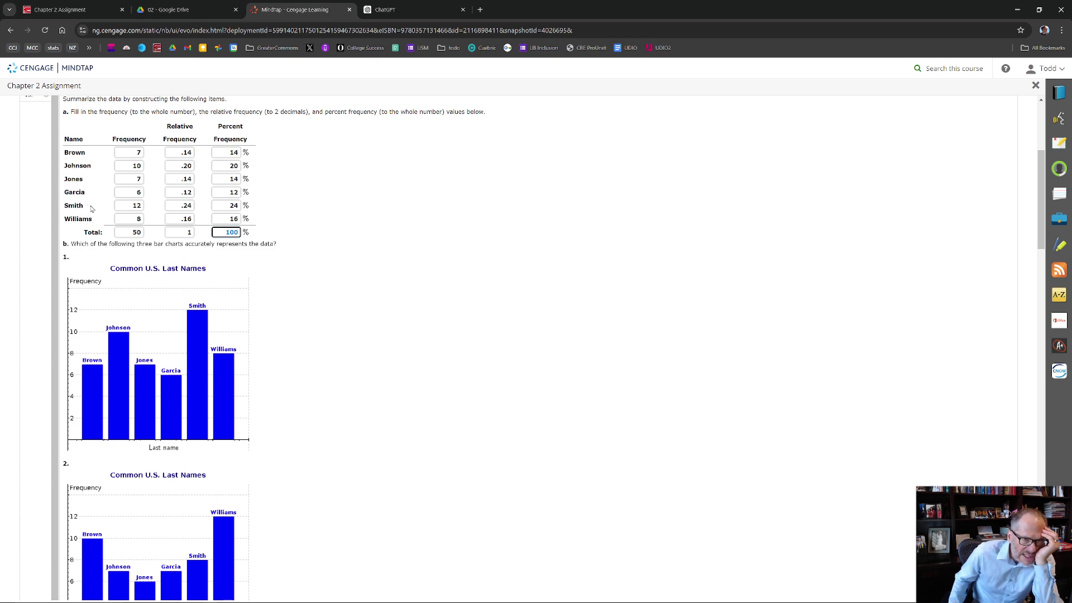
Compare the part b bar charts with the frequency table and choose Chart 1 as the answer
{"action": "scroll", "coordinate": [201, 584], "scroll_direction": "down", "scroll_amount": 8}
{"action": "scroll", "coordinate": [208, 593], "scroll_direction": "down", "scroll_amount": 3}
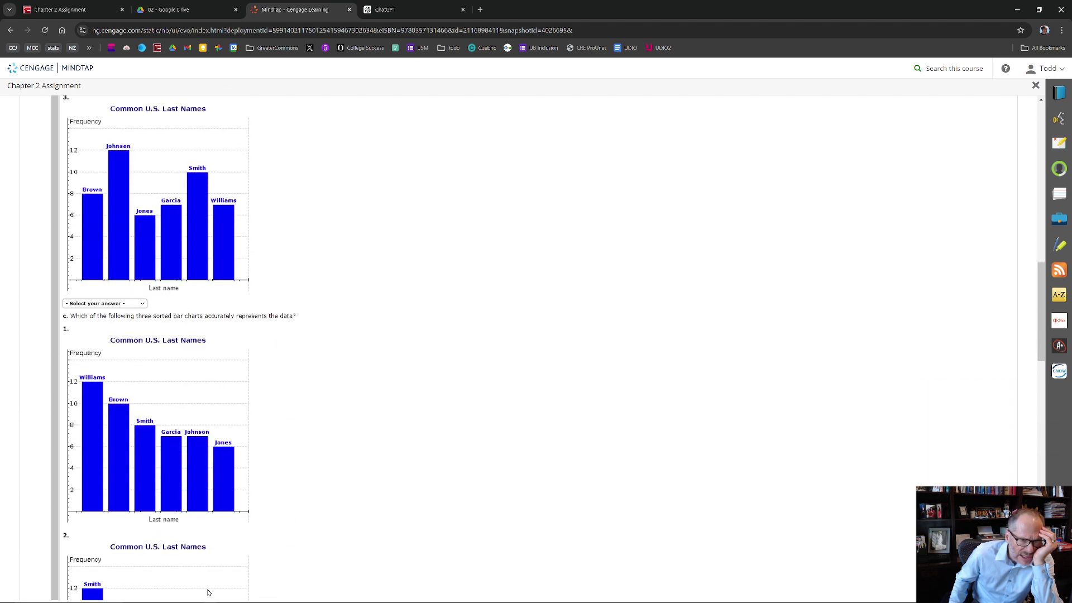
{"action": "scroll", "coordinate": [210, 593], "scroll_direction": "down", "scroll_amount": 4}
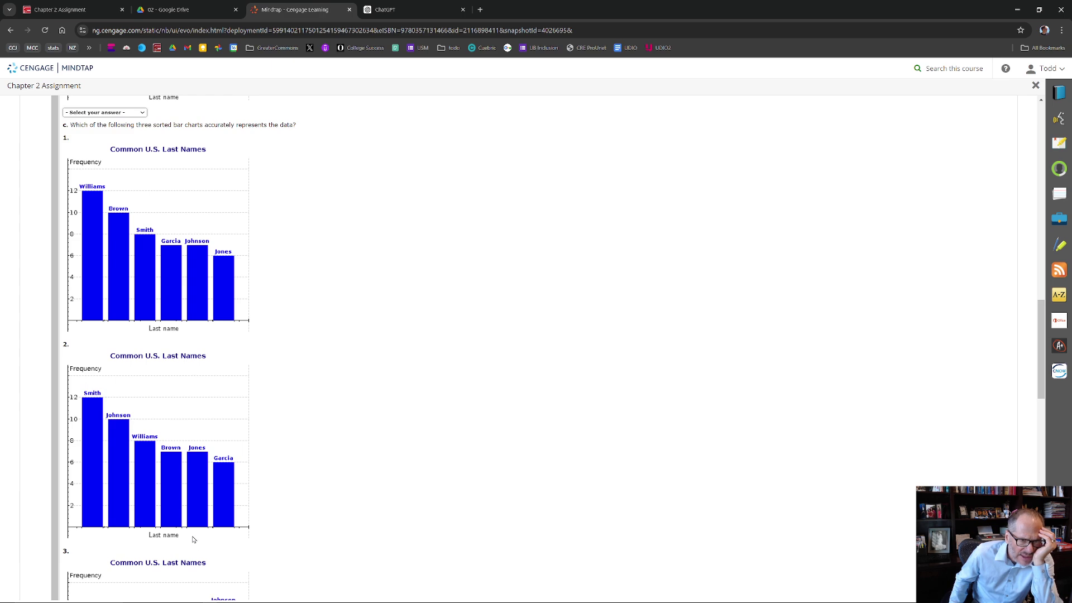
{"action": "scroll", "coordinate": [194, 539], "scroll_direction": "up", "scroll_amount": 5}
{"action": "scroll", "coordinate": [194, 539], "scroll_direction": "up", "scroll_amount": 9}
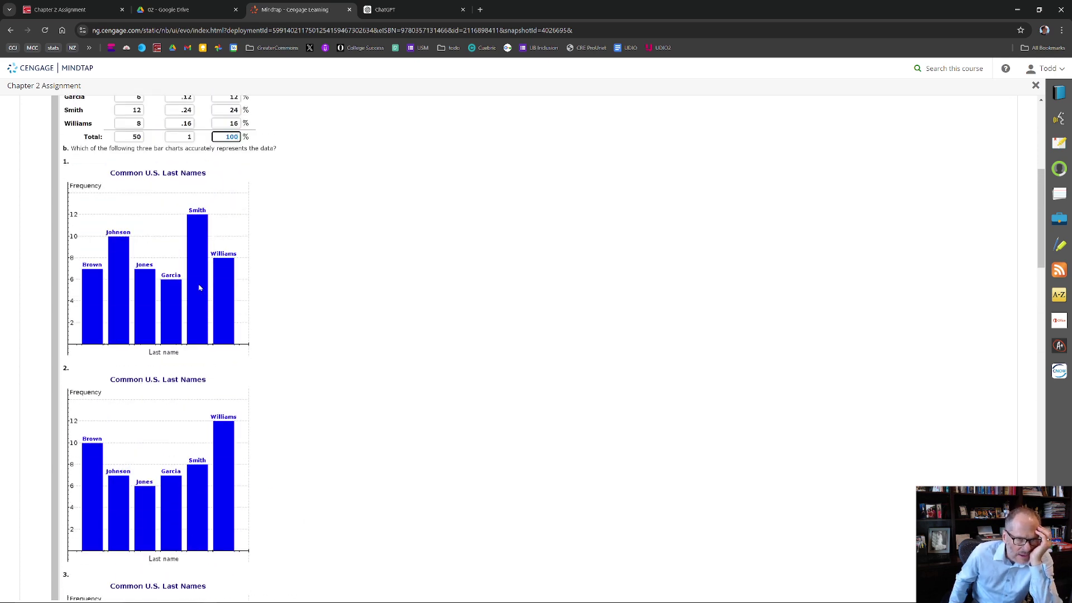
{"action": "scroll", "coordinate": [201, 290], "scroll_direction": "down", "scroll_amount": 5}
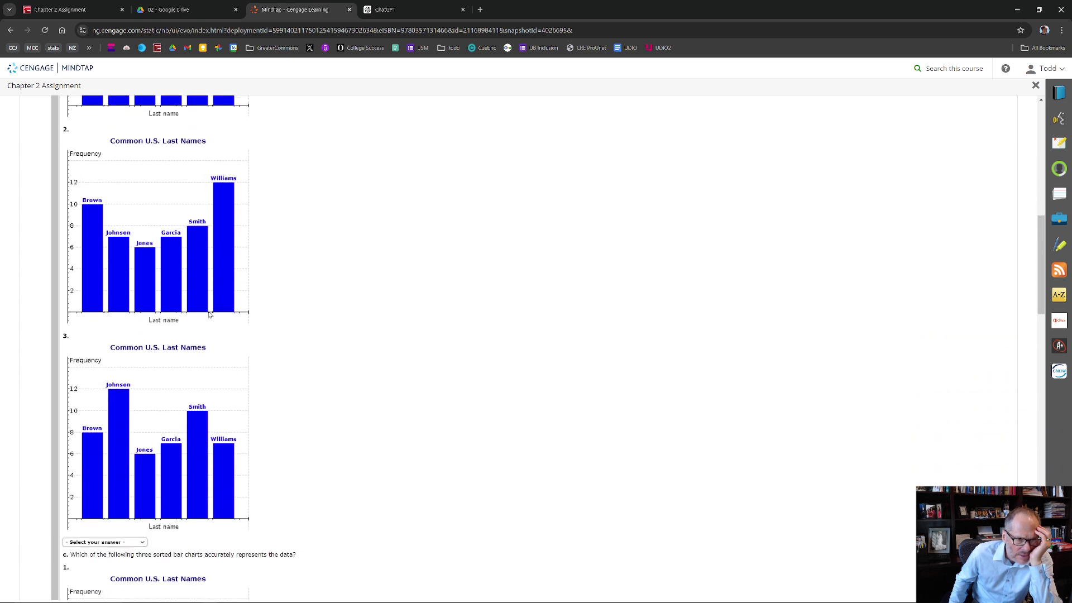
{"action": "scroll", "coordinate": [210, 314], "scroll_direction": "down", "scroll_amount": 3}
{"action": "left_click", "coordinate": [137, 401]}
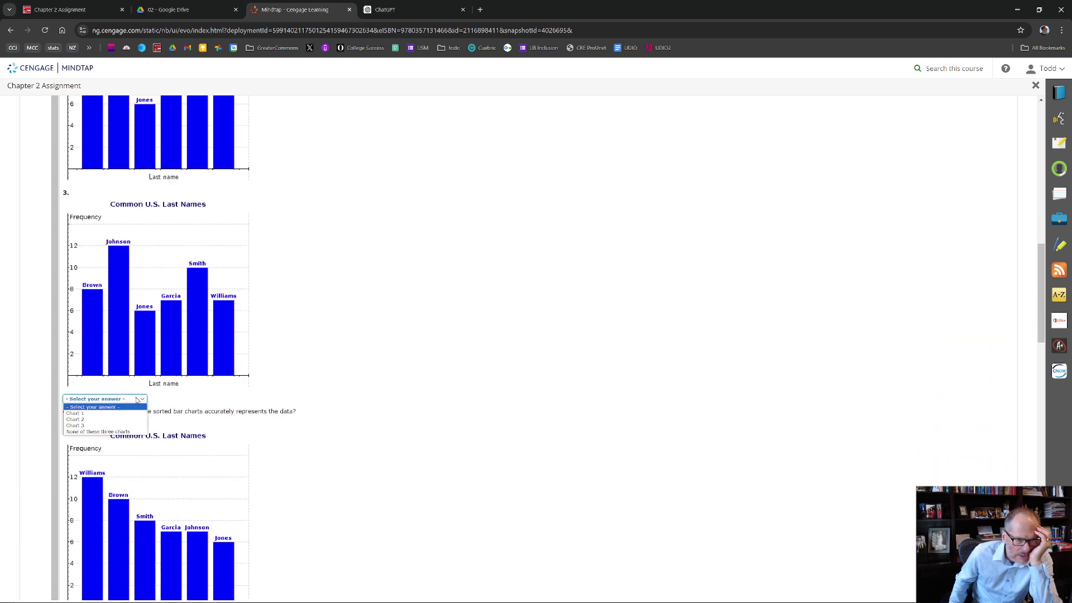
{"action": "left_click", "coordinate": [106, 416]}
Choose Chart 2 as the accurate sorted bar chart for part c
{"action": "scroll", "coordinate": [225, 430], "scroll_direction": "down", "scroll_amount": 1}
{"action": "scroll", "coordinate": [225, 430], "scroll_direction": "down", "scroll_amount": 2}
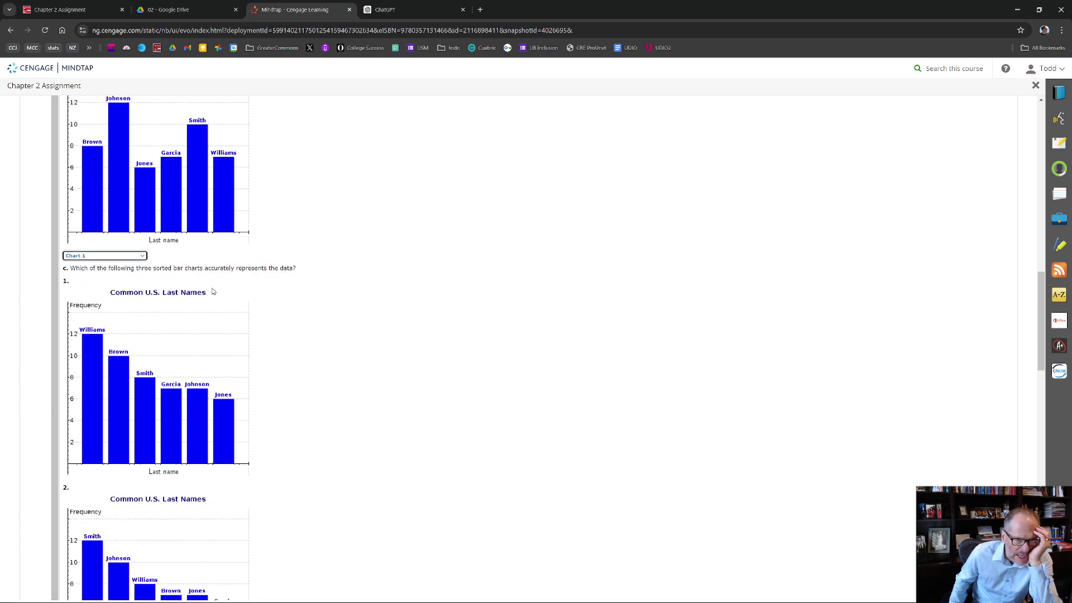
{"action": "scroll", "coordinate": [179, 391], "scroll_direction": "down", "scroll_amount": 6}
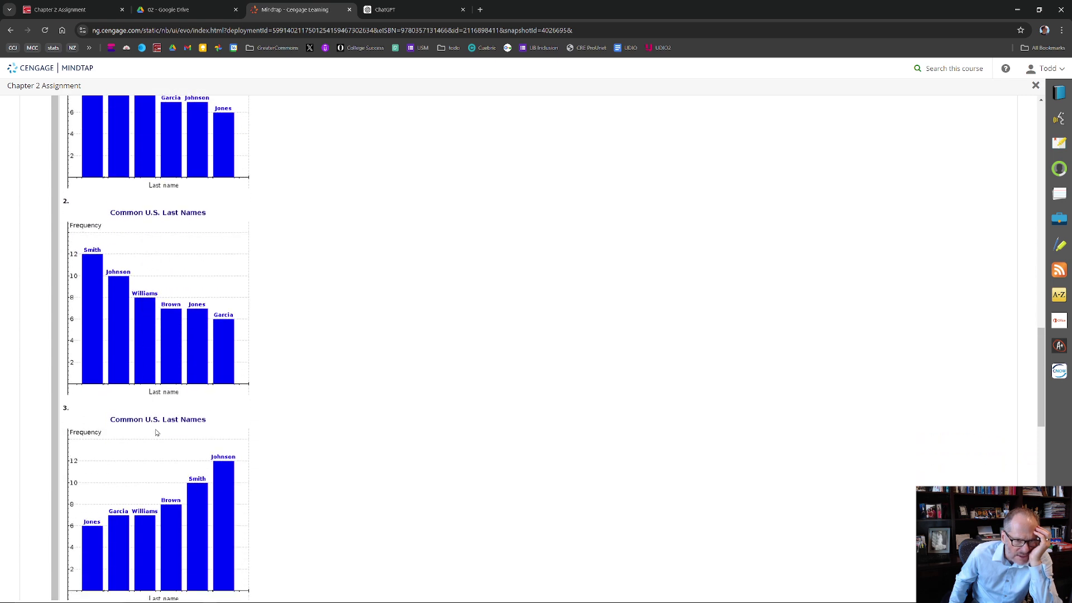
{"action": "scroll", "coordinate": [157, 432], "scroll_direction": "down", "scroll_amount": 5}
{"action": "left_click", "coordinate": [113, 376]}
{"action": "left_click", "coordinate": [101, 396]}
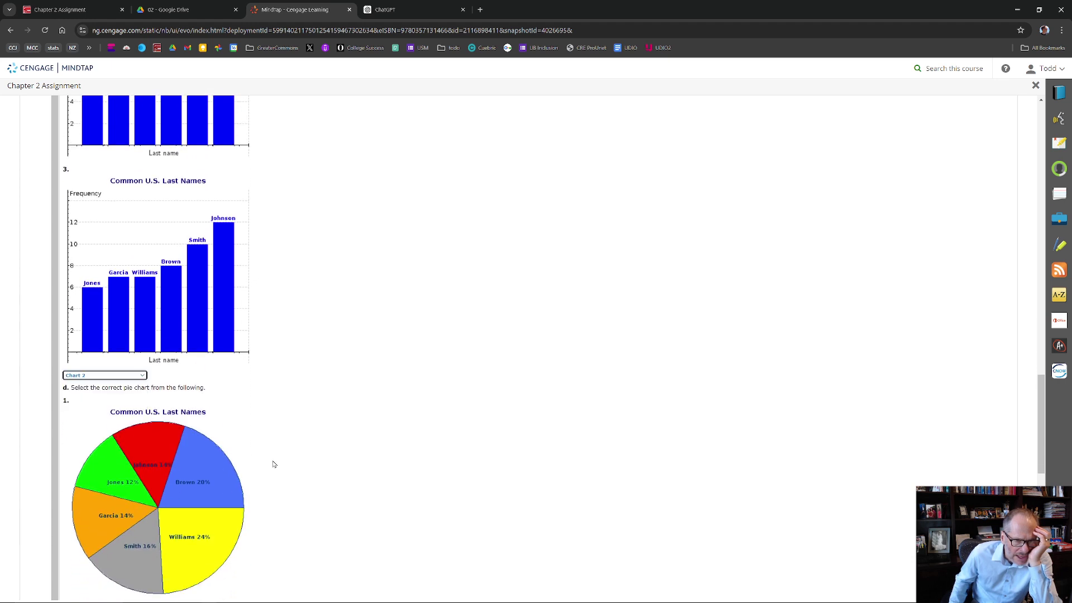
Compare the part d pie charts with the percent frequencies in the table and choose Chart 2 as the answer
{"action": "scroll", "coordinate": [273, 464], "scroll_direction": "down", "scroll_amount": 3}
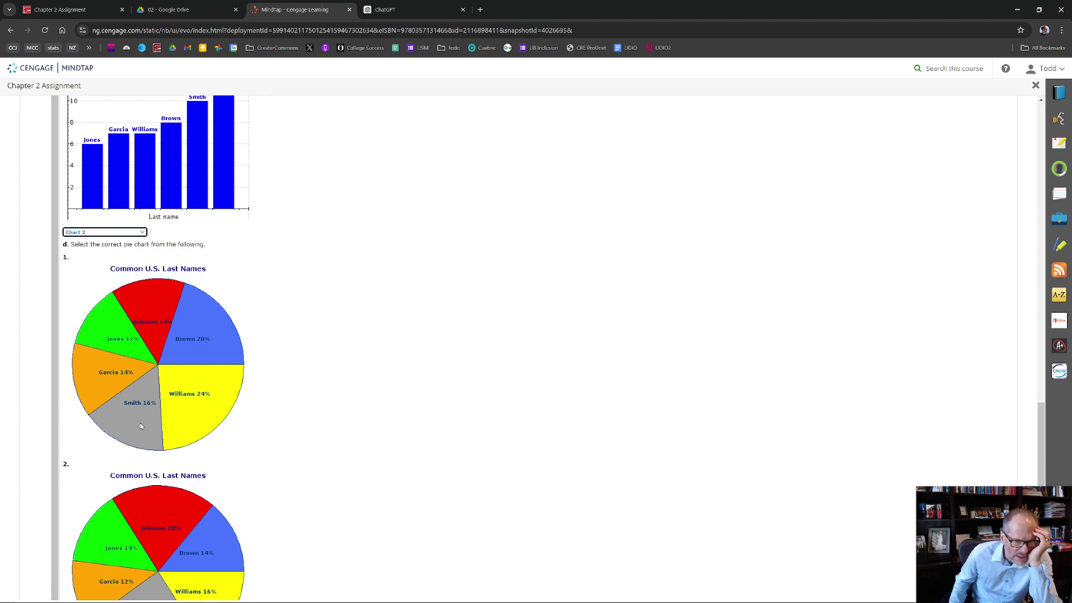
{"action": "scroll", "coordinate": [163, 446], "scroll_direction": "up", "scroll_amount": 15}
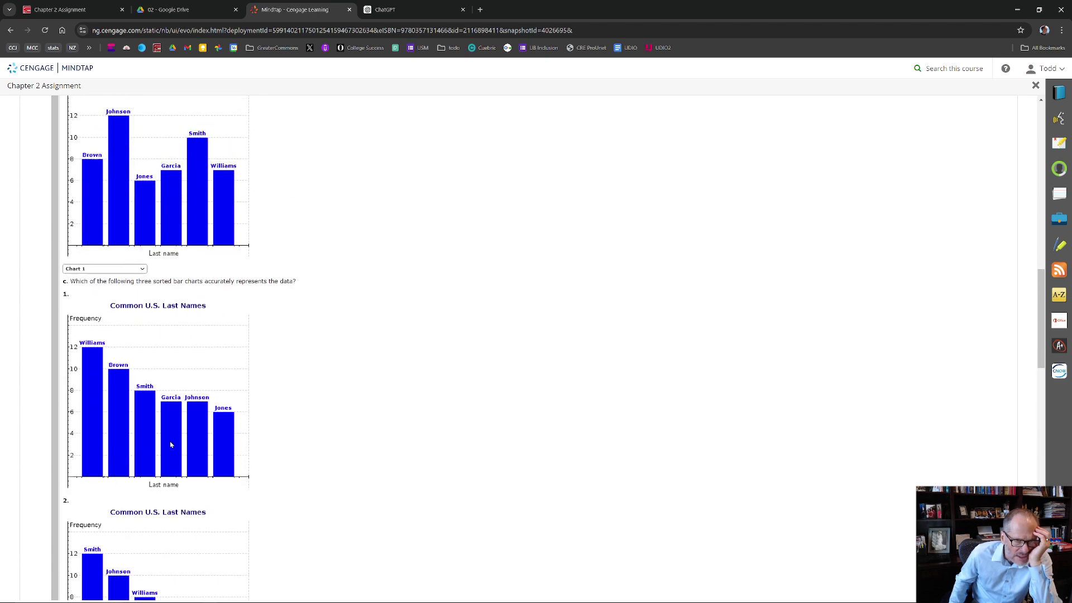
{"action": "scroll", "coordinate": [172, 443], "scroll_direction": "up", "scroll_amount": 2}
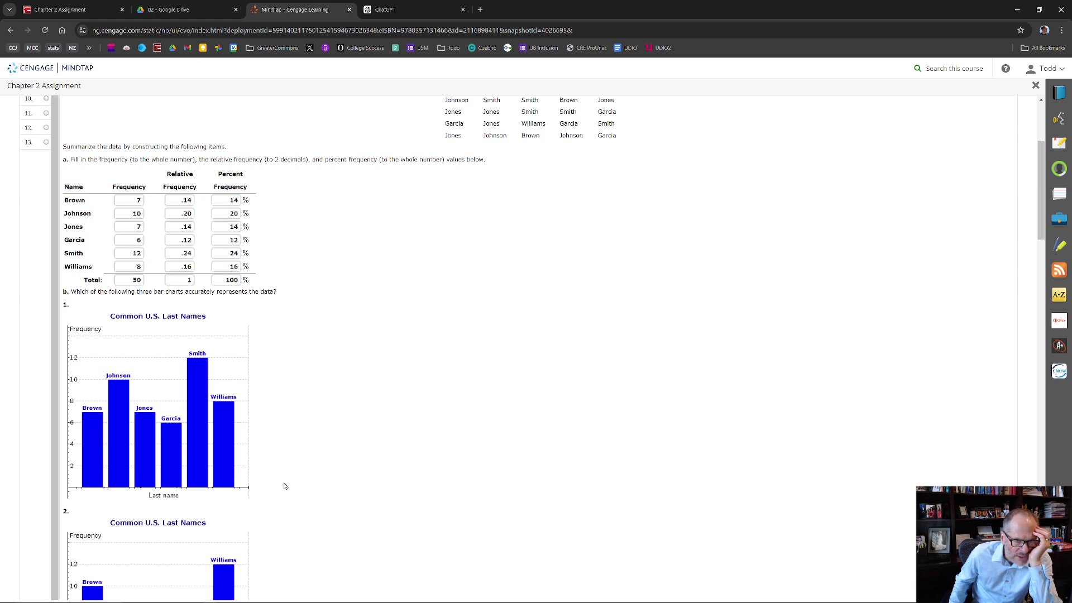
{"action": "scroll", "coordinate": [285, 485], "scroll_direction": "down", "scroll_amount": 20}
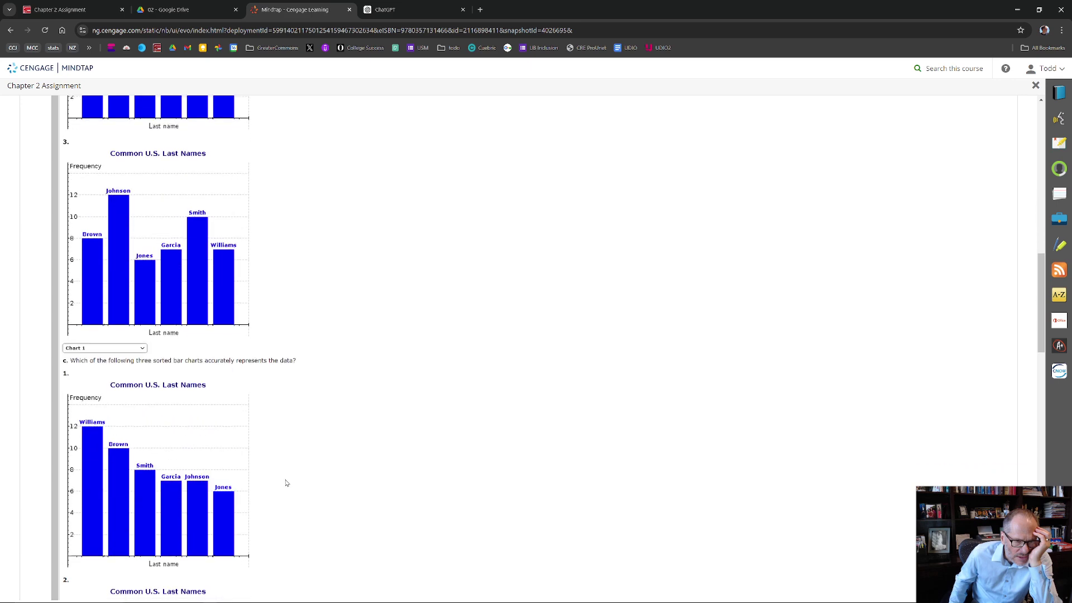
{"action": "scroll", "coordinate": [286, 482], "scroll_direction": "down", "scroll_amount": 4}
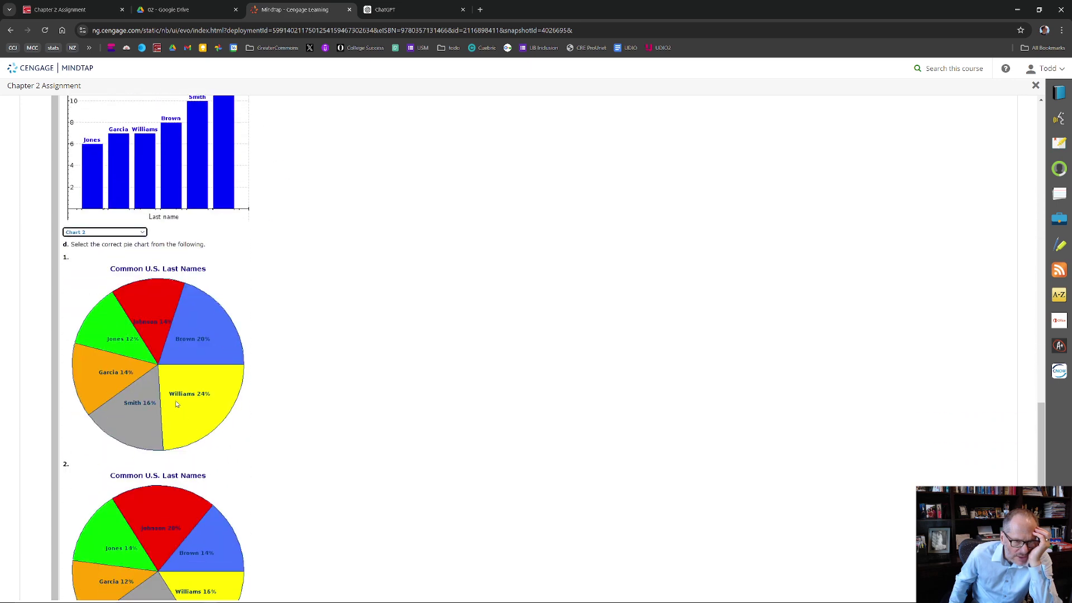
{"action": "scroll", "coordinate": [131, 411], "scroll_direction": "down", "scroll_amount": 5}
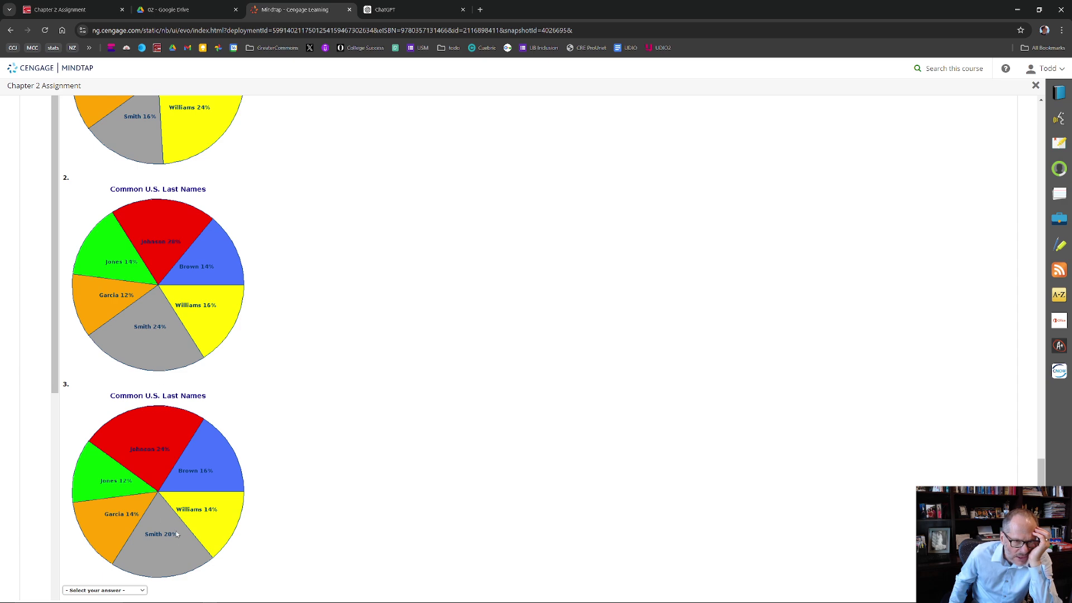
{"action": "scroll", "coordinate": [177, 535], "scroll_direction": "down", "scroll_amount": 3}
{"action": "left_click", "coordinate": [131, 450]}
{"action": "left_click", "coordinate": [114, 467]}
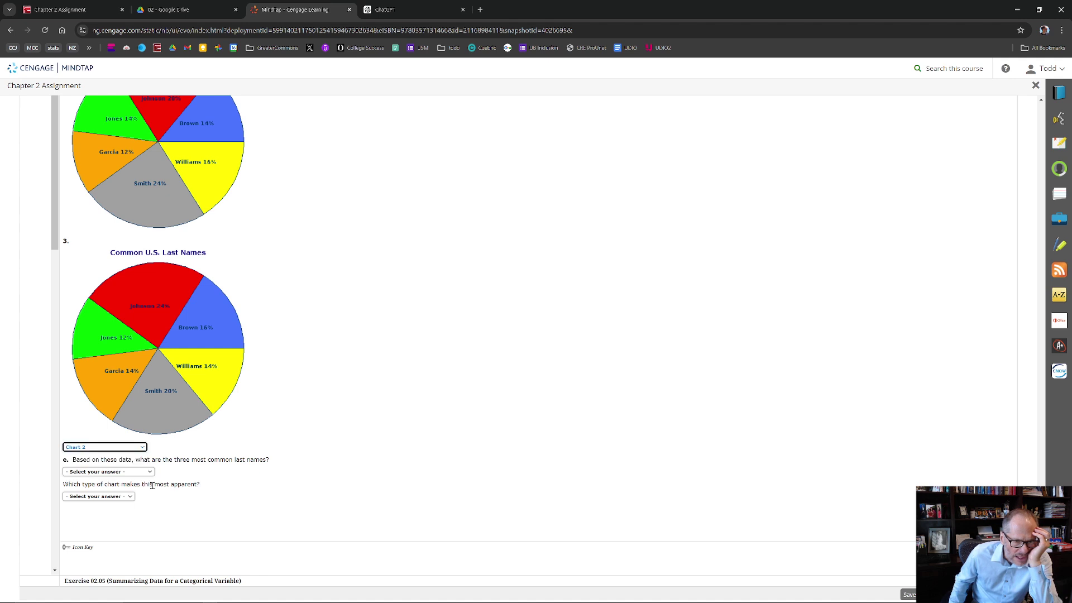
Answer part e with "Smith, Johnson, and Williams" as the most common names and "A sorted bar chart" as the chart type
{"action": "scroll", "coordinate": [153, 488], "scroll_direction": "down", "scroll_amount": 1}
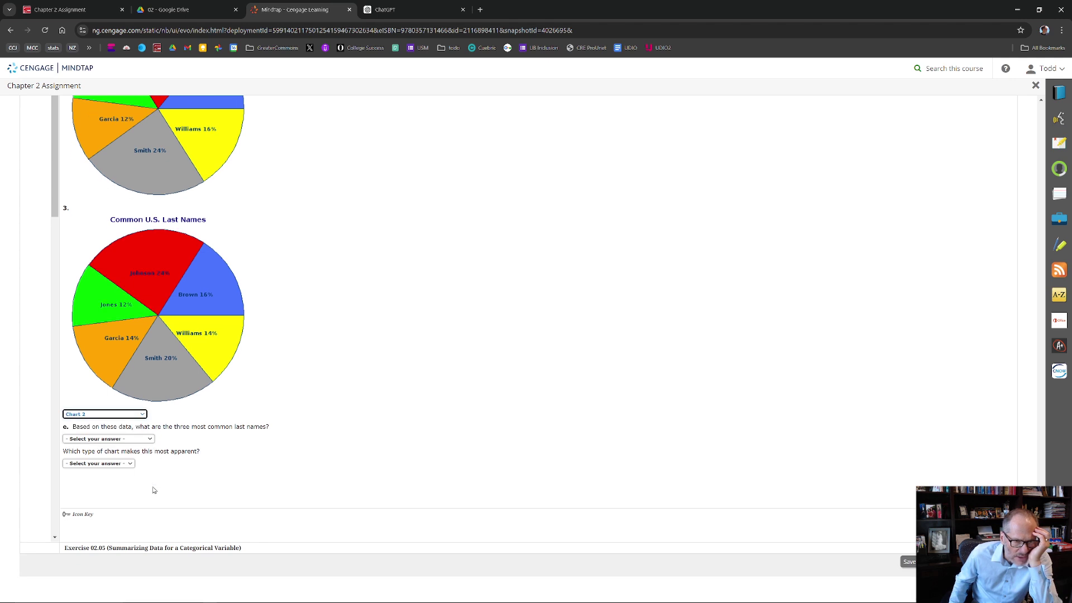
{"action": "left_click", "coordinate": [138, 442]}
{"action": "left_click", "coordinate": [137, 443]}
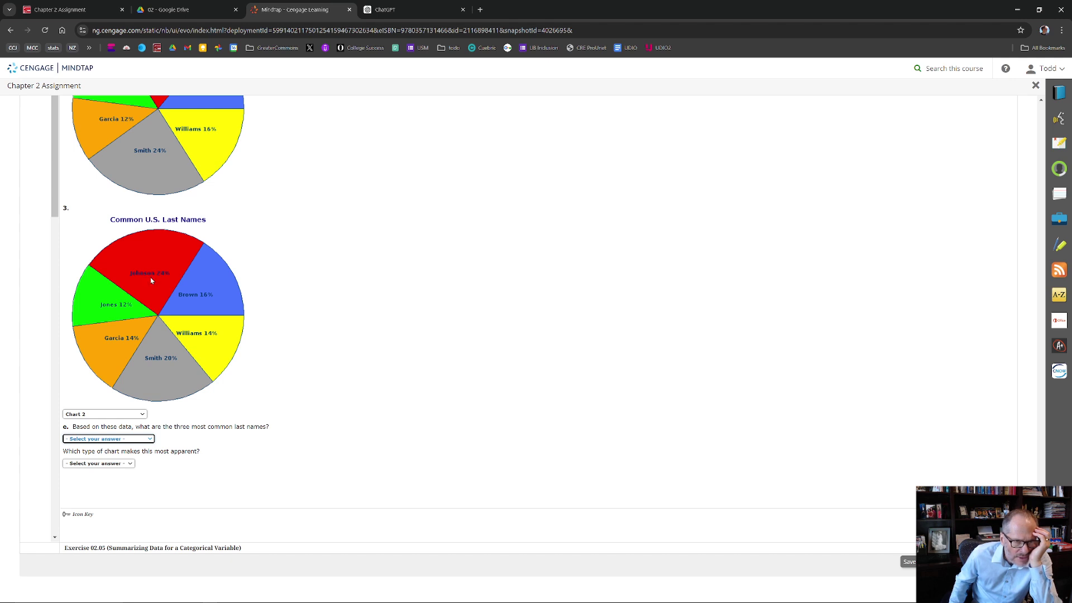
{"action": "scroll", "coordinate": [151, 280], "scroll_direction": "up", "scroll_amount": 2}
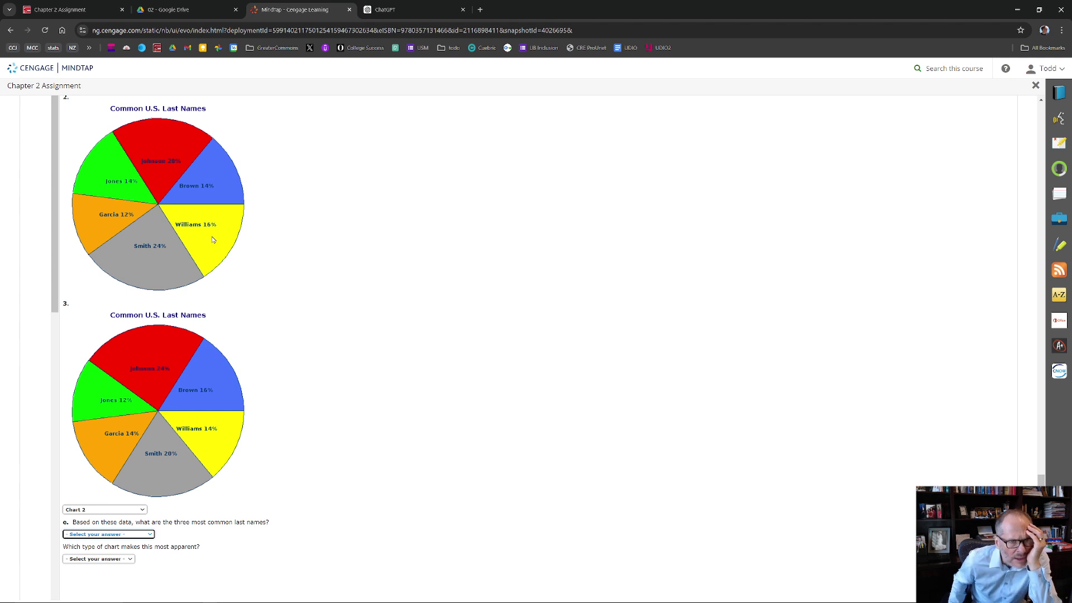
{"action": "scroll", "coordinate": [186, 471], "scroll_direction": "down", "scroll_amount": 2}
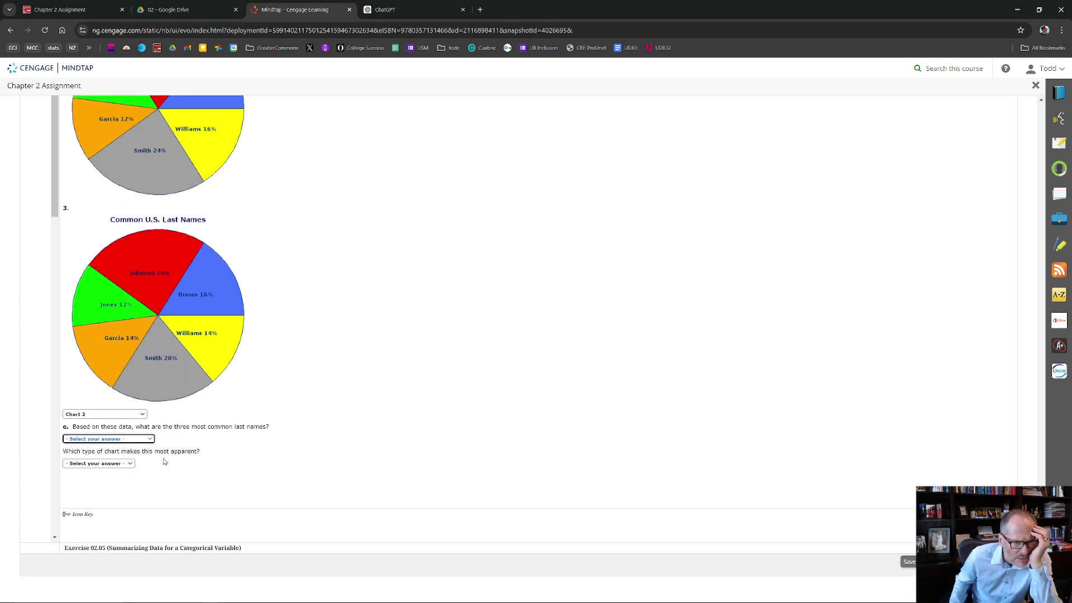
{"action": "left_click", "coordinate": [132, 440]}
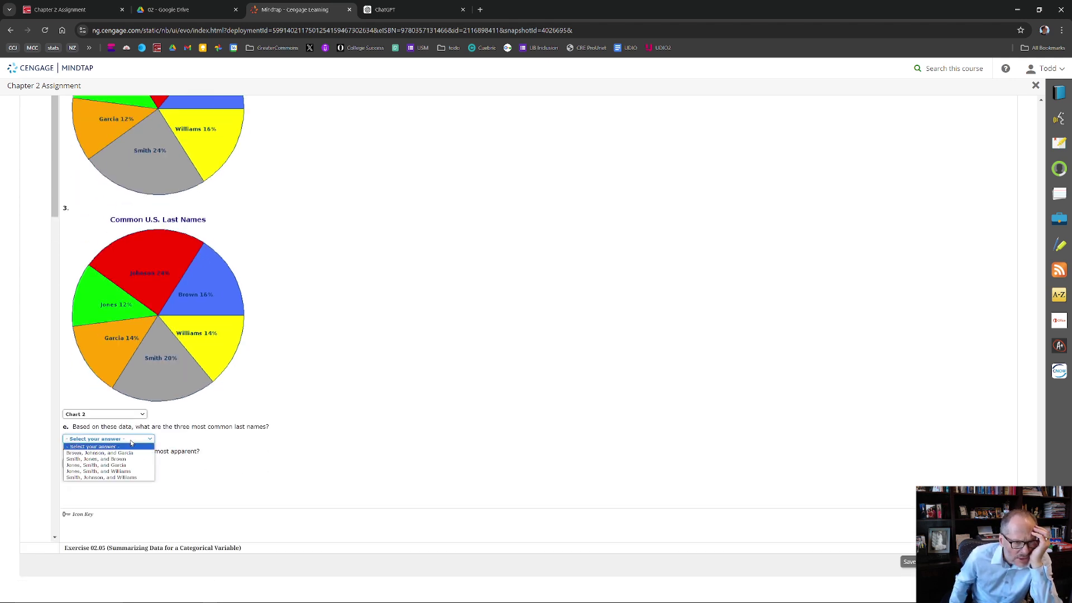
{"action": "left_click", "coordinate": [127, 478]}
{"action": "left_click", "coordinate": [116, 466]}
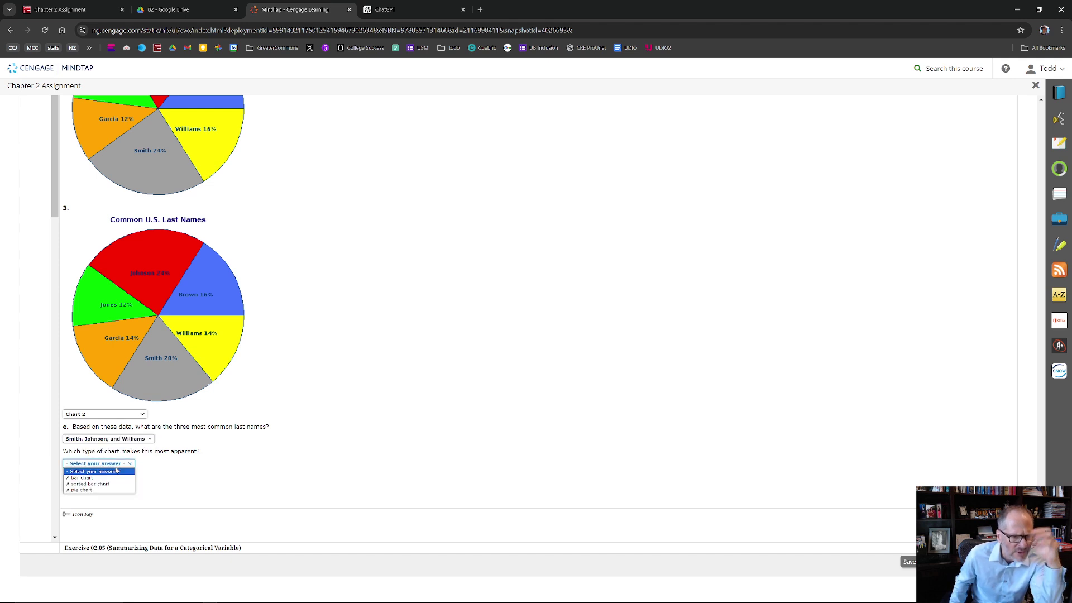
{"action": "left_click", "coordinate": [106, 483]}
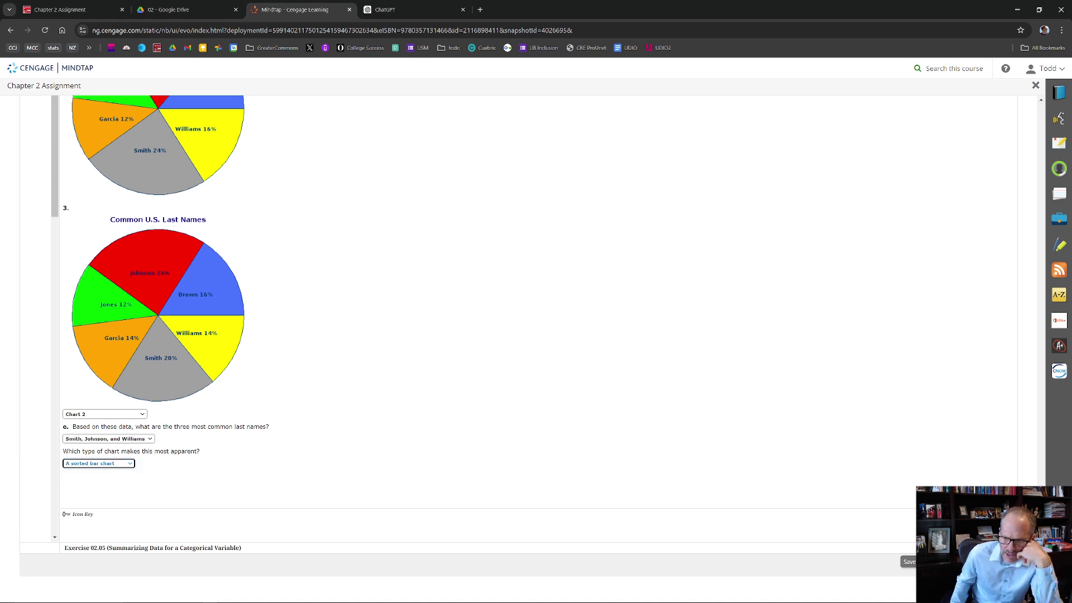
Check the work on question 2, review the marks on all its parts, and go on to question 3
{"action": "left_click", "coordinate": [909, 562]}
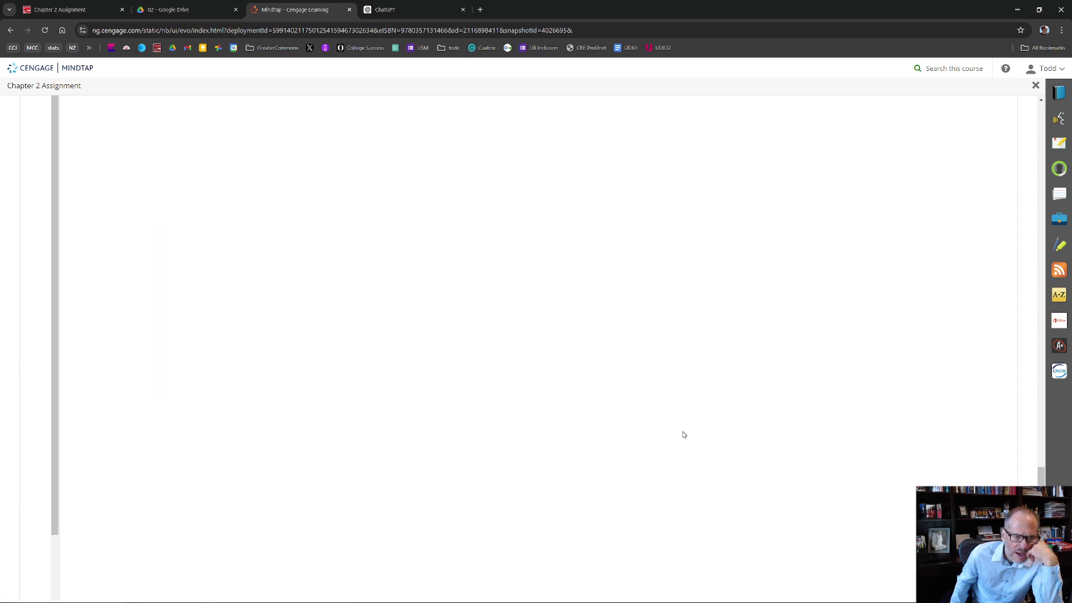
{"action": "scroll", "coordinate": [668, 434], "scroll_direction": "down", "scroll_amount": 5}
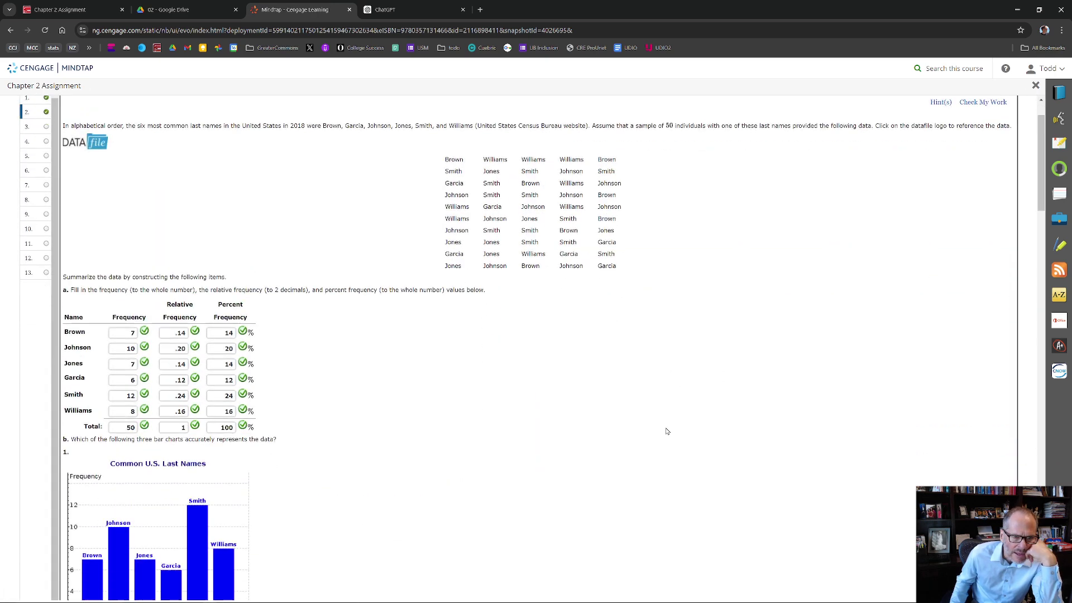
{"action": "scroll", "coordinate": [666, 433], "scroll_direction": "down", "scroll_amount": 15}
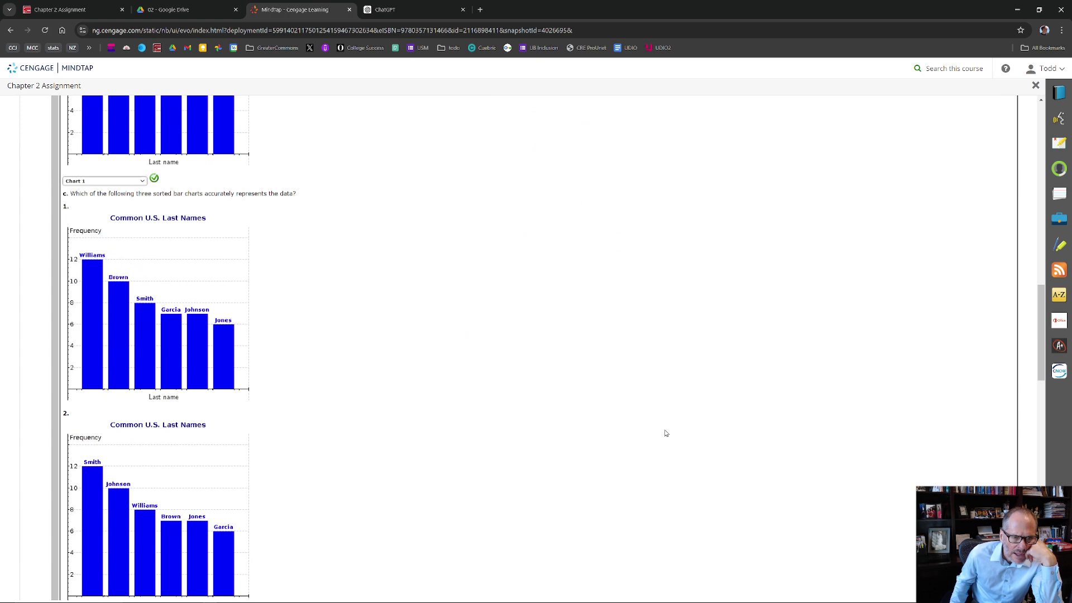
{"action": "scroll", "coordinate": [666, 433], "scroll_direction": "down", "scroll_amount": 15}
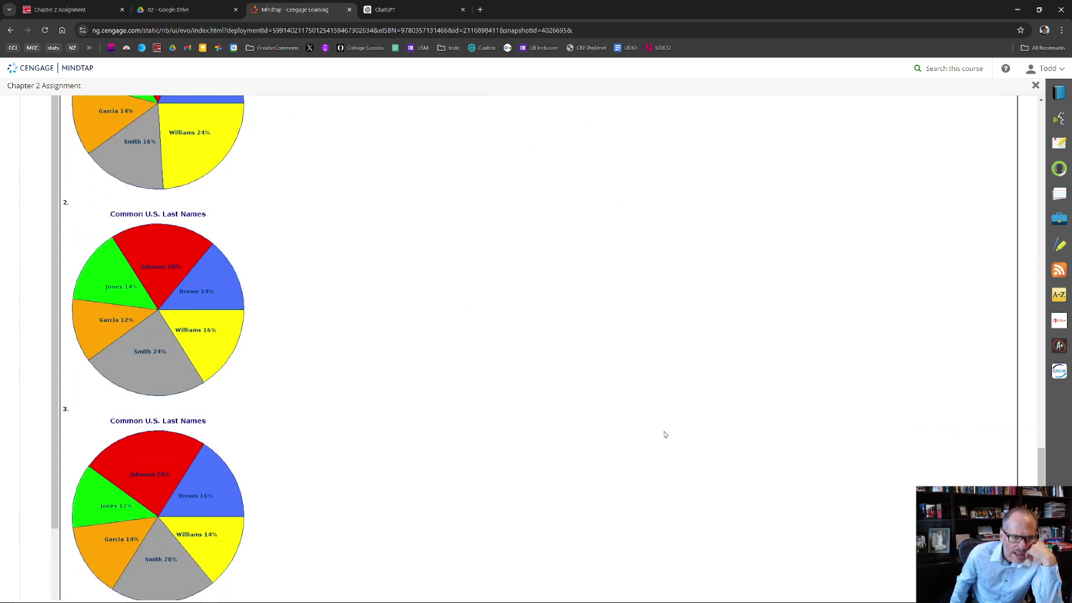
{"action": "scroll", "coordinate": [664, 434], "scroll_direction": "down", "scroll_amount": 1}
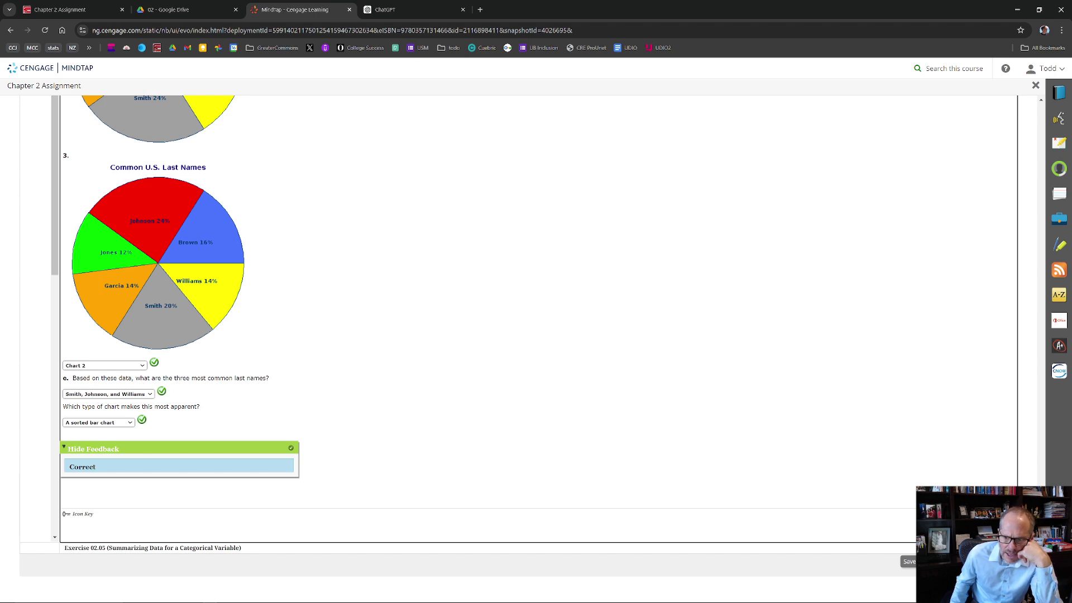
{"action": "left_click", "coordinate": [1010, 548]}
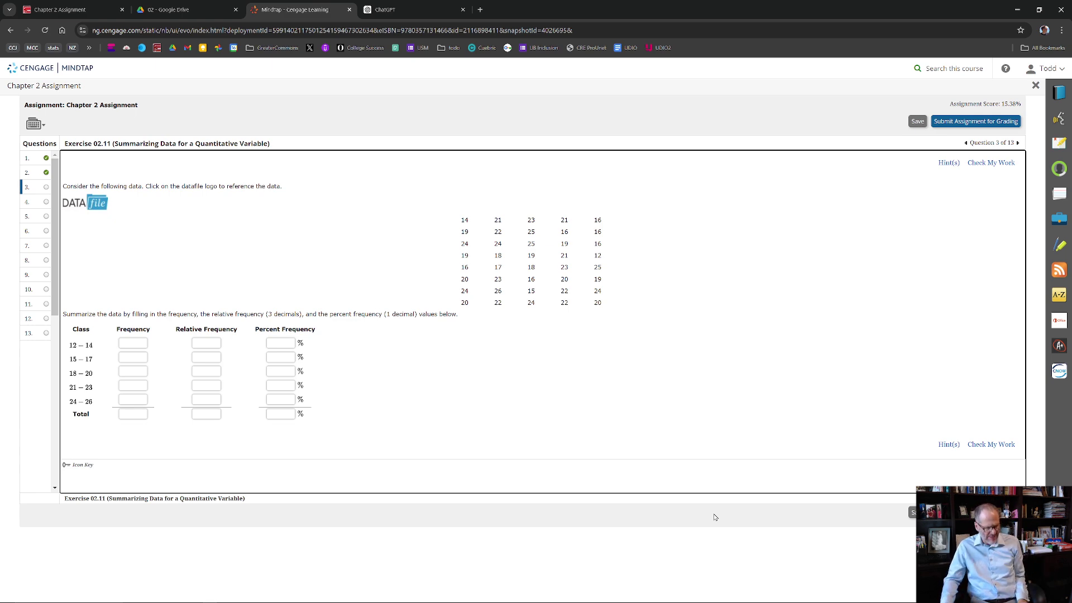
{"action": "key", "text": "alt+Tab"}
{"action": "key", "text": "alt+Tab"}
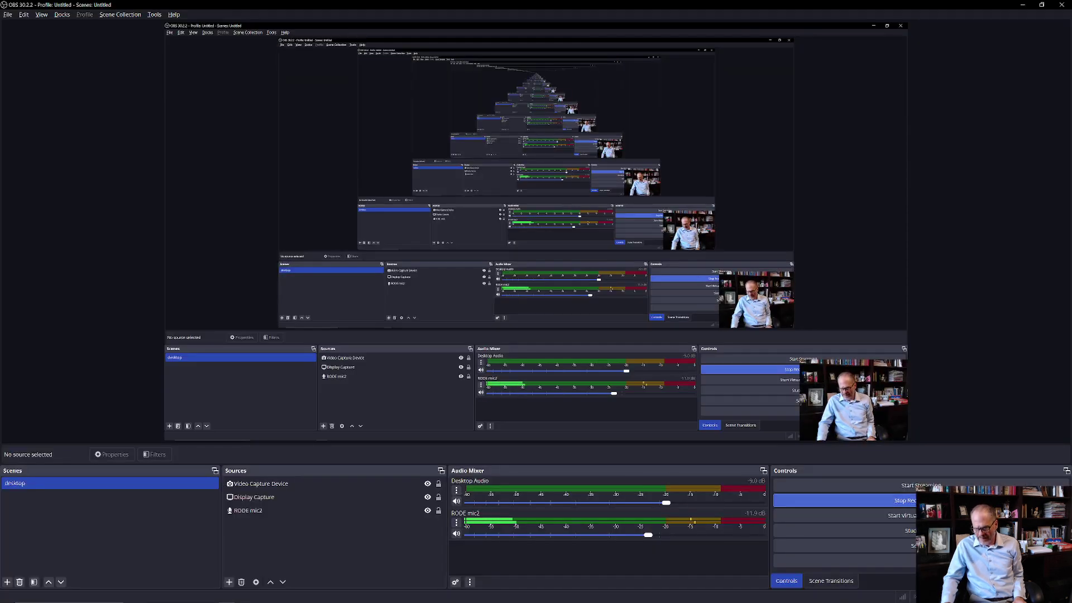